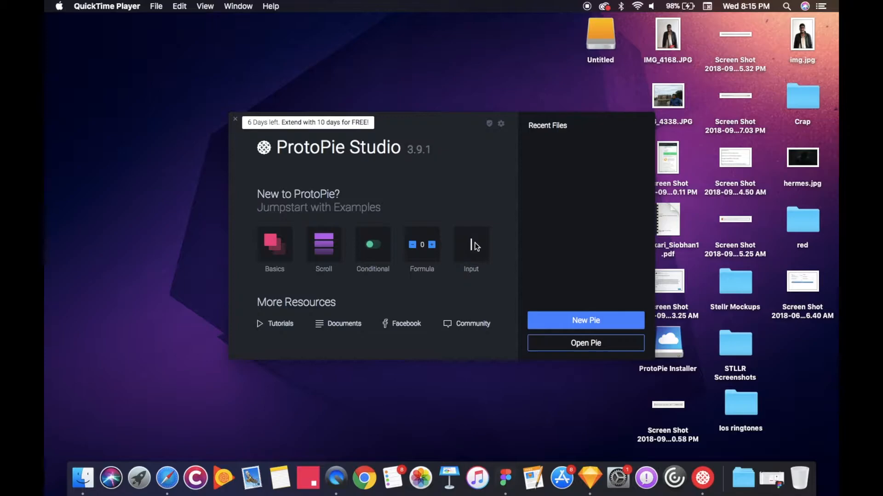
Switch to the Figma file and look over the app screens from login through Moods.
drag(455, 122, 454, 112)
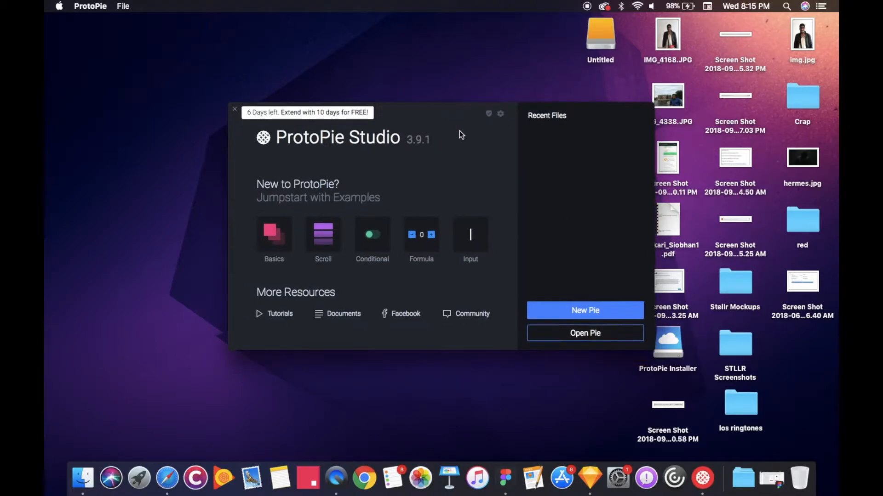
click(771, 482)
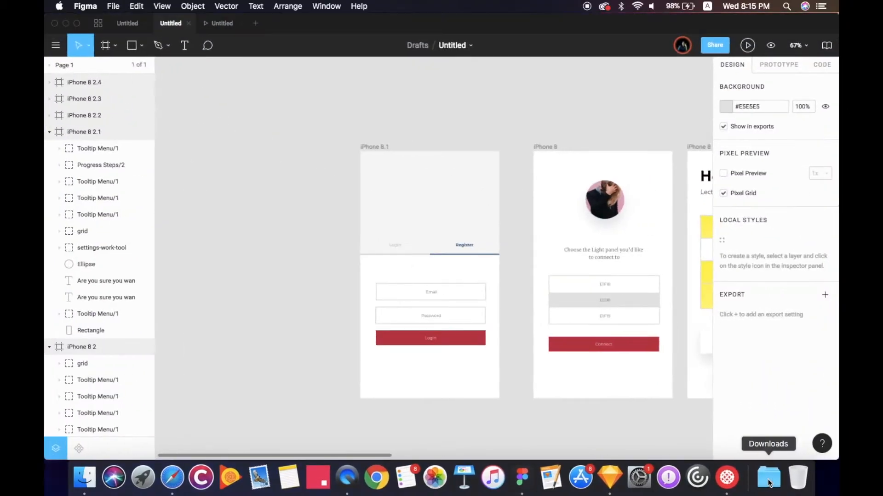
scroll(574, 248, right, 3)
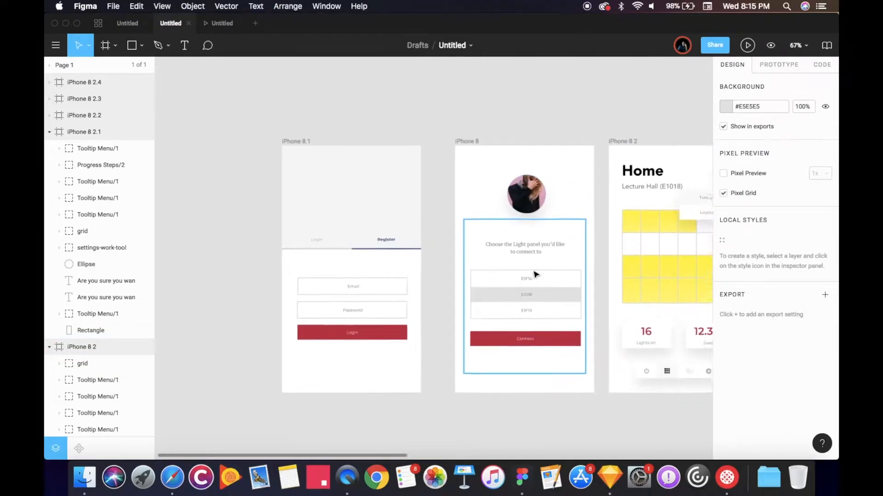
scroll(536, 274, right, 10)
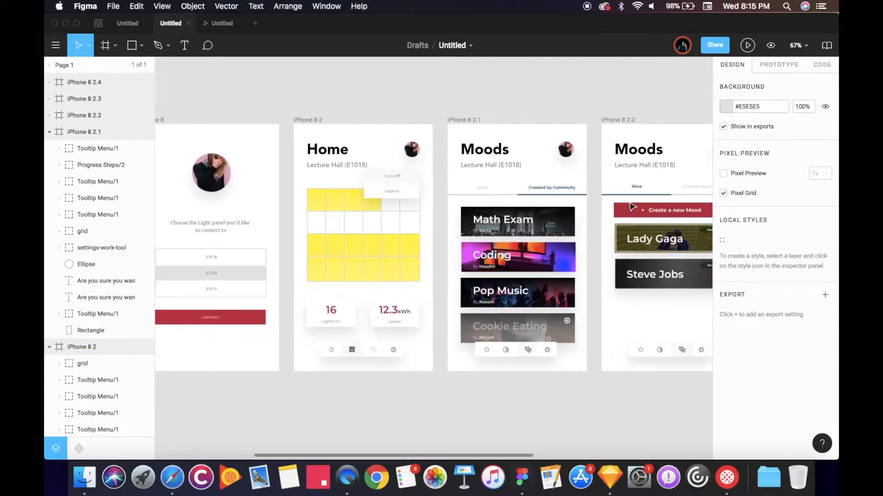
scroll(632, 207, right, 4)
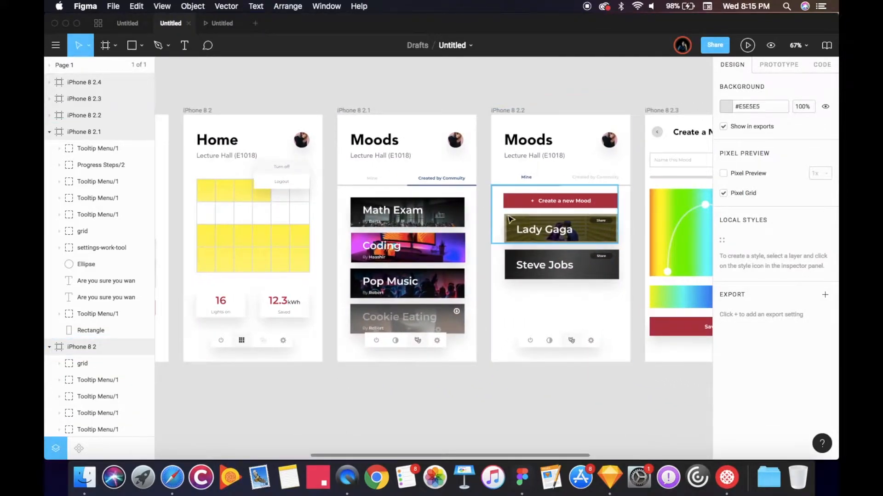
Add a prototype connection from the Math Exam card on the iPhone 8 2.1 screen to the iPhone 8 2.2 frame.
click(442, 221)
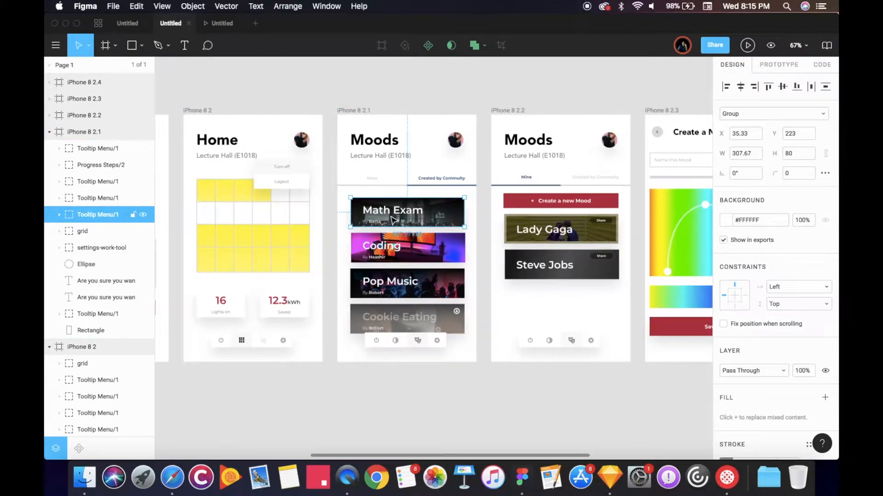
scroll(393, 220, right, 2)
scroll(393, 220, down, 1)
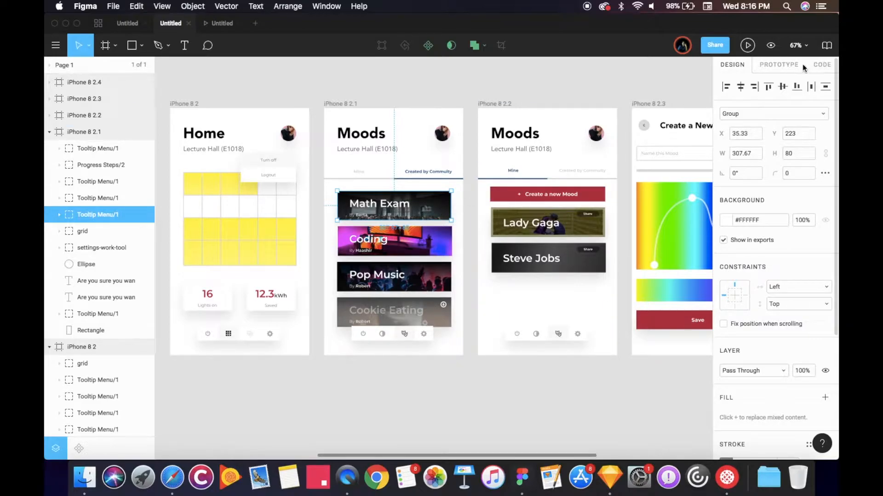
click(780, 68)
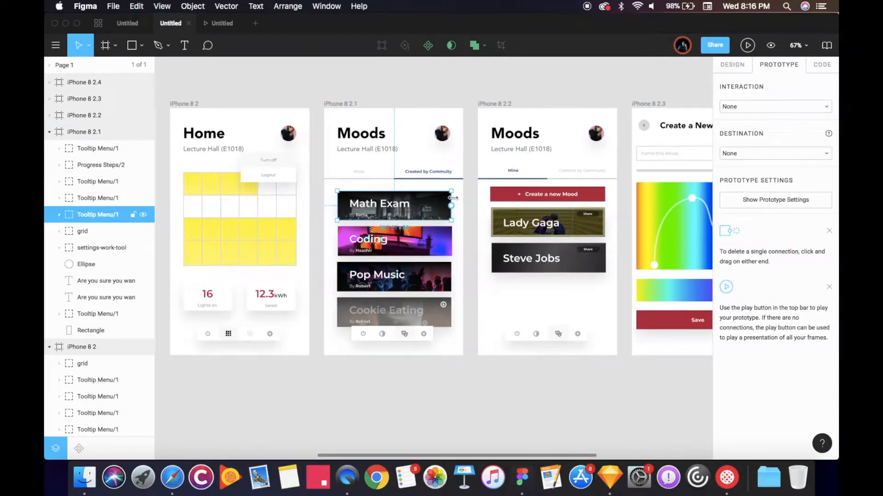
drag(451, 205, 495, 183)
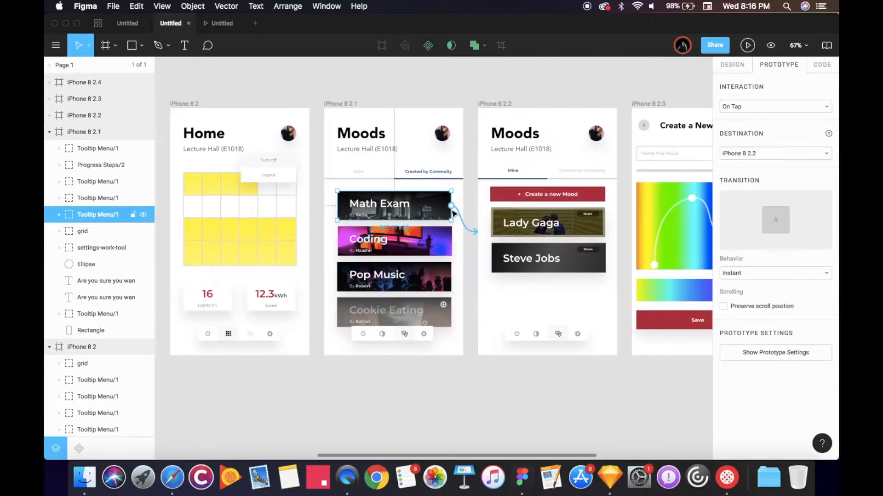
Add a prototype connection from the Coding card to the iPhone 8 2.3 frame and return to the design settings.
click(451, 252)
drag(452, 241, 643, 232)
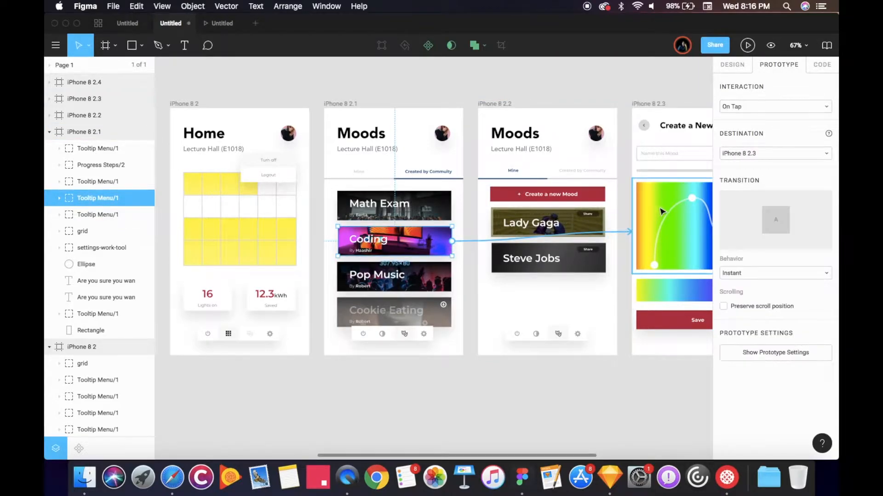
click(731, 65)
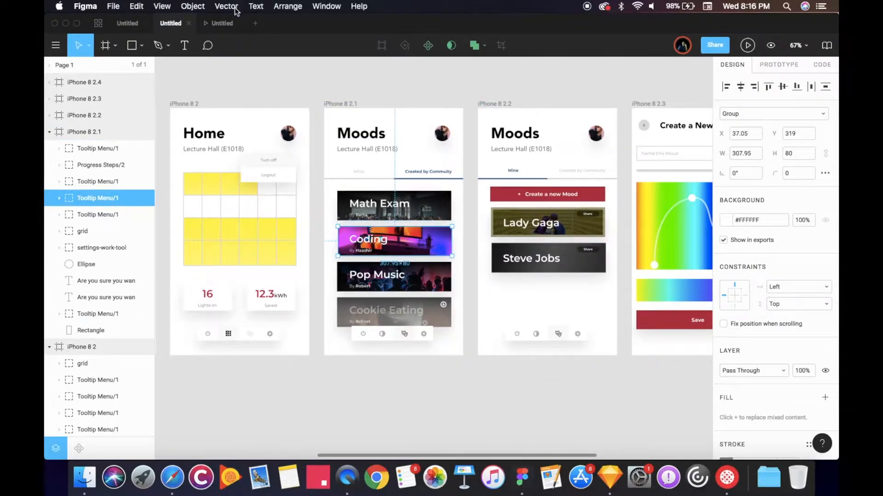
Minimise the Figma file and create a new pie in ProtoPie Studio.
scroll(272, 108, left, 8)
scroll(276, 102, right, 1)
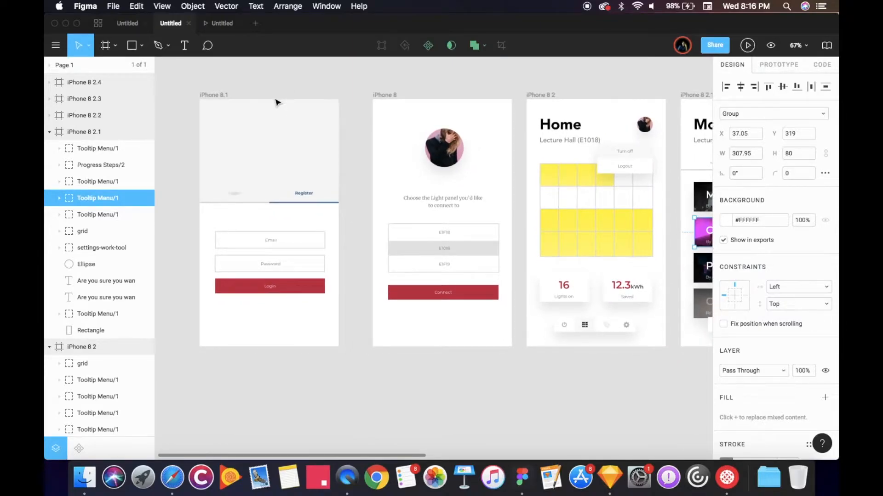
click(66, 23)
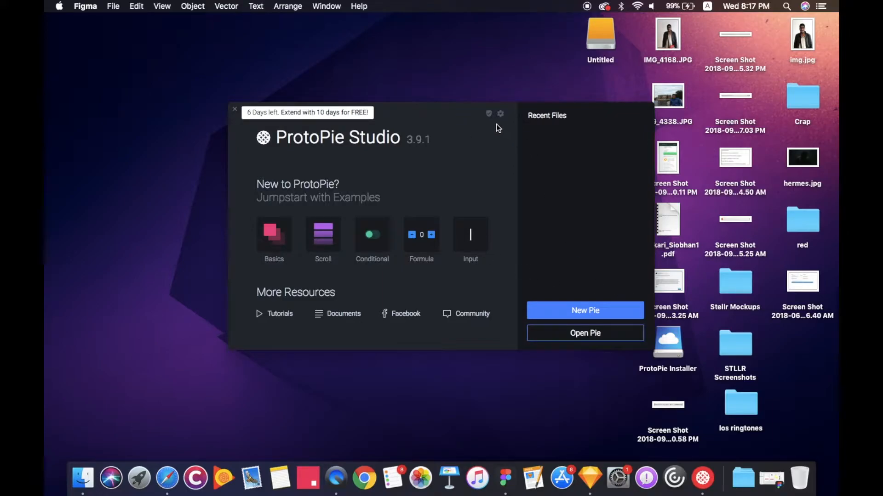
click(588, 305)
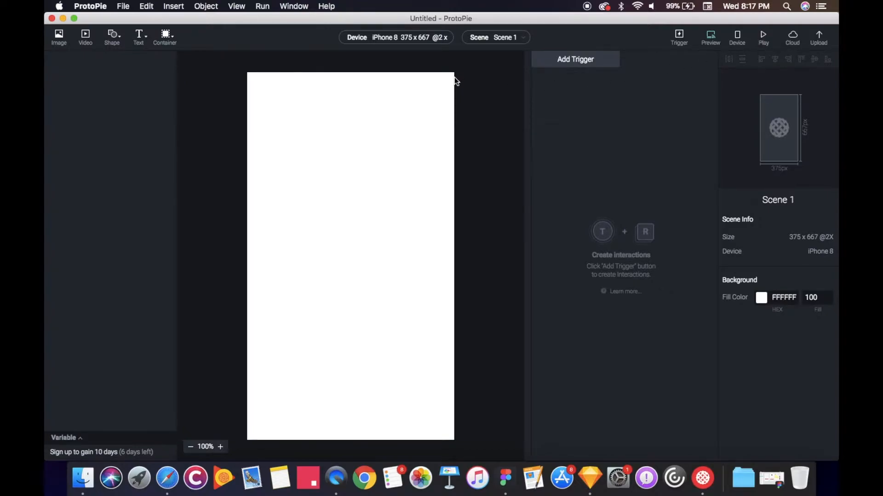
scroll(453, 79, left, 3)
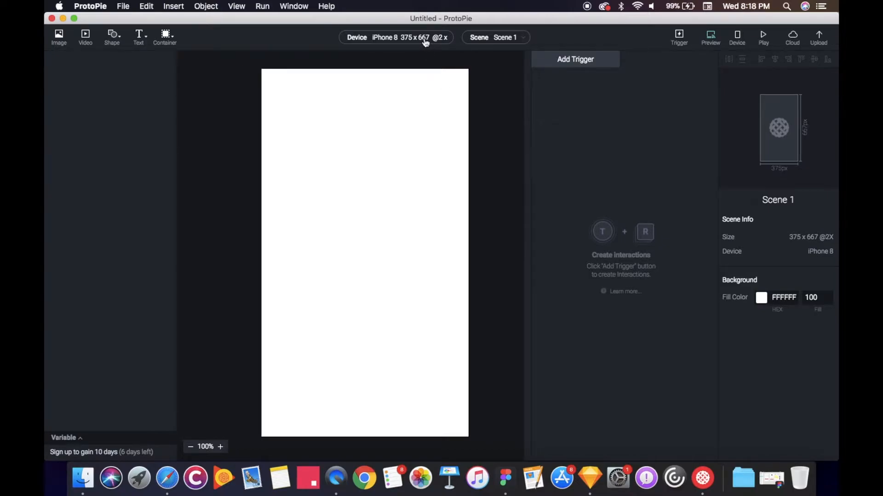
Look through the scene list and the iOS, Android, Desktop and Custom device presets for the new pie.
click(505, 38)
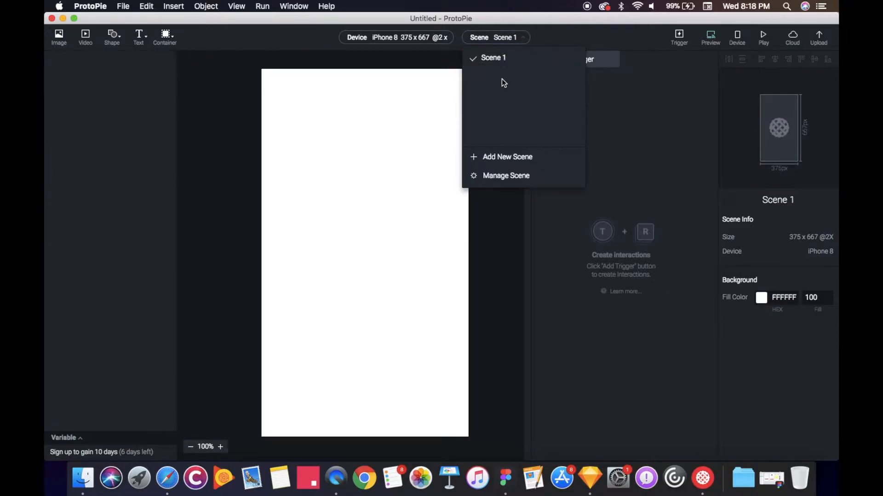
click(391, 164)
click(396, 37)
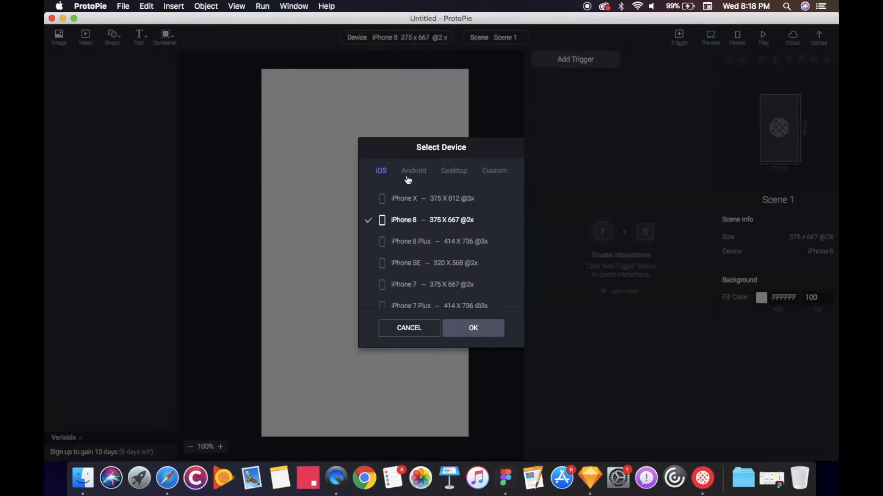
click(416, 177)
click(466, 178)
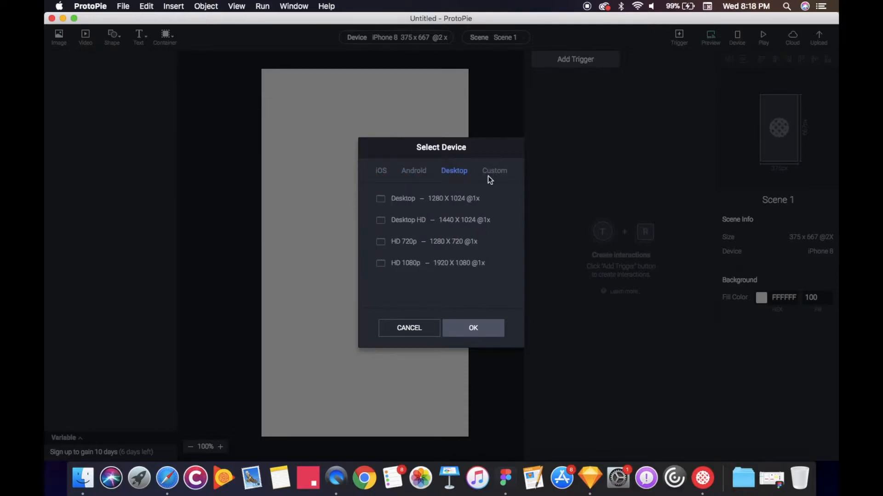
click(493, 174)
click(448, 176)
click(387, 173)
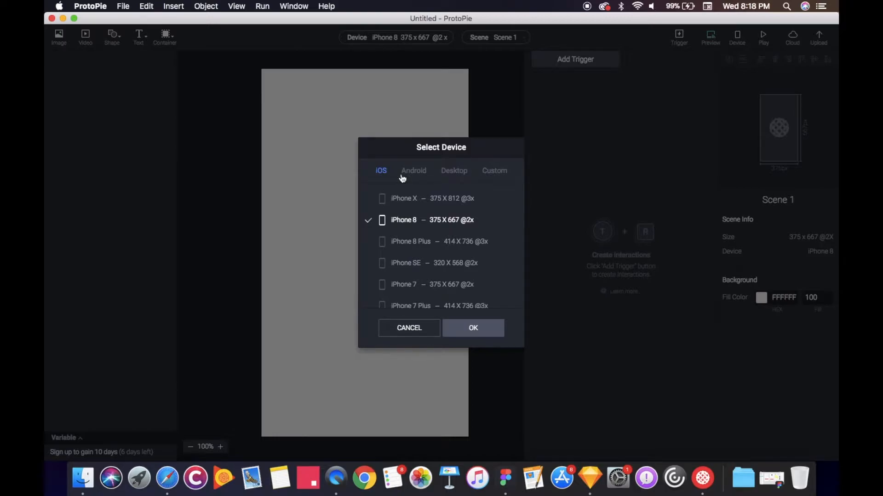
scroll(430, 279, down, 3)
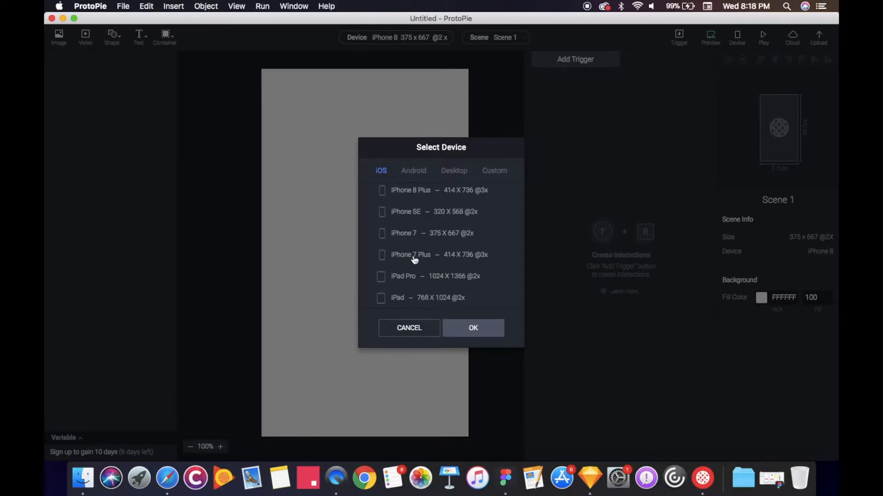
scroll(414, 258, up, 3)
click(425, 207)
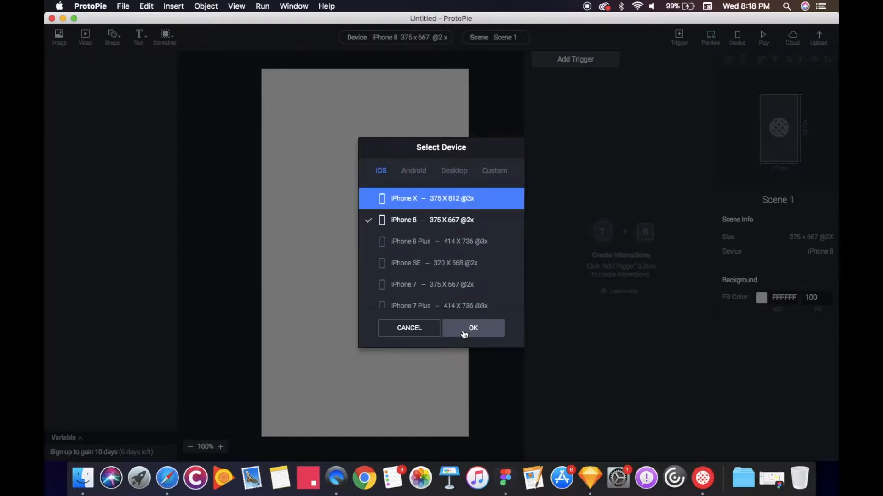
click(473, 328)
scroll(391, 175, down, 2)
scroll(391, 176, up, 5)
scroll(385, 170, down, 2)
scroll(383, 160, down, 2)
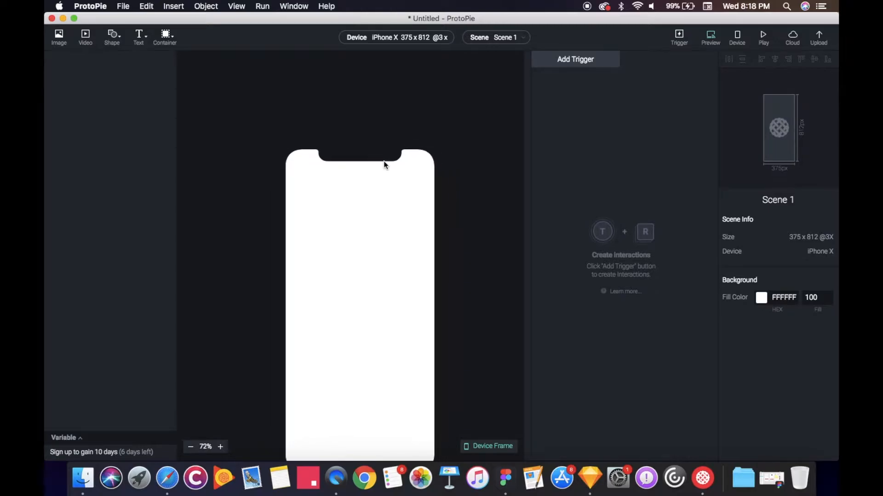
scroll(383, 160, down, 1)
scroll(383, 161, up, 3)
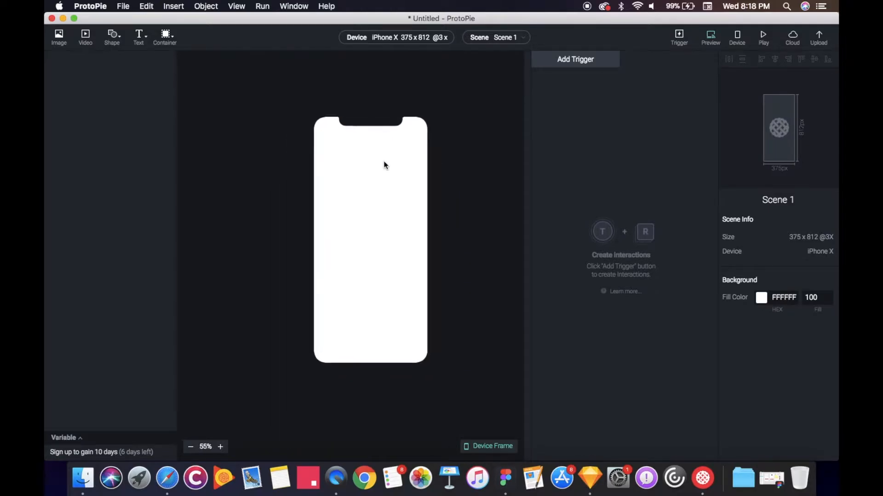
click(426, 38)
click(393, 220)
click(433, 243)
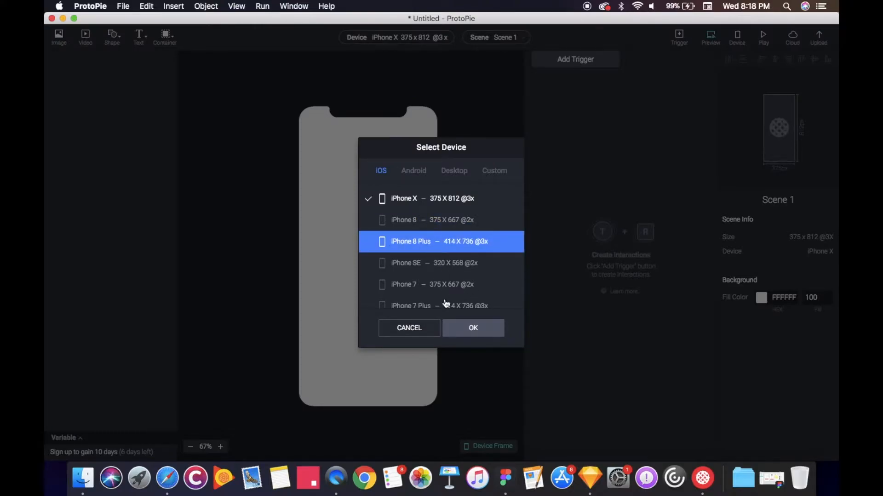
click(457, 328)
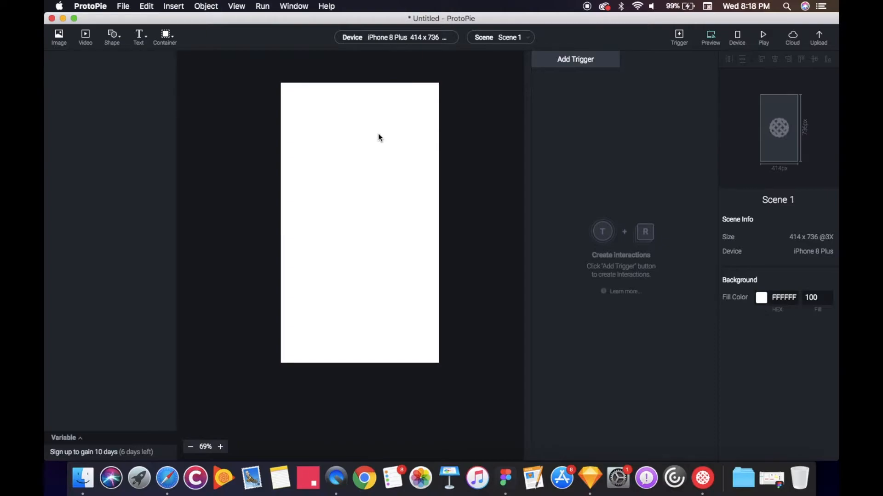
Review the Android and iOS device presets again and dismiss the device selection without changing it.
click(363, 36)
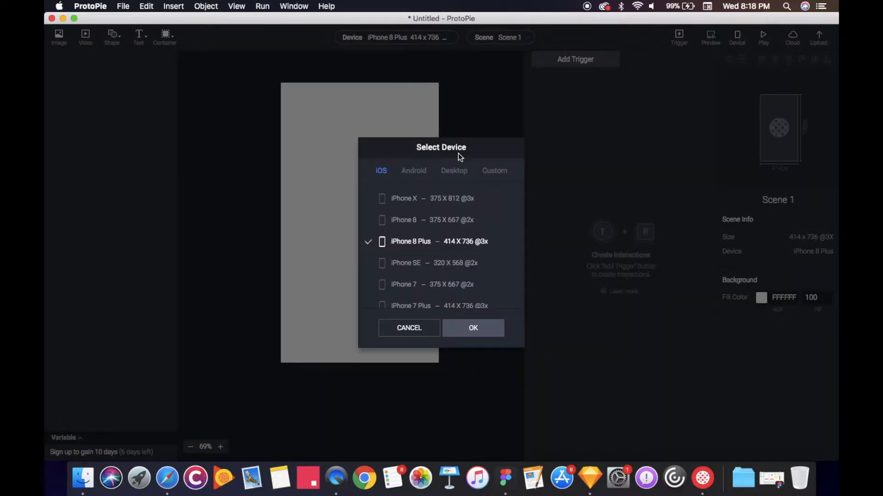
click(415, 171)
click(379, 174)
click(409, 329)
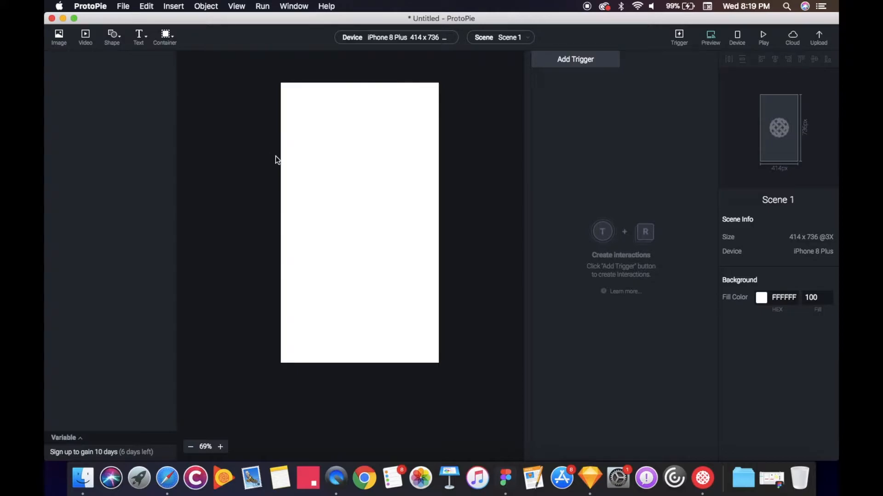
Switch between the Moods design in Figma and the empty ProtoPie scene, inspecting the Math Exam card and other mood cards.
click(505, 478)
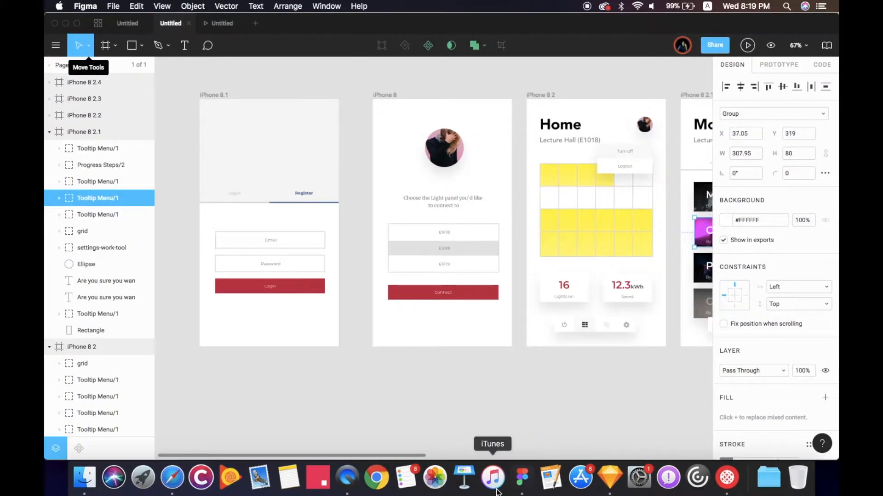
scroll(498, 266, right, 5)
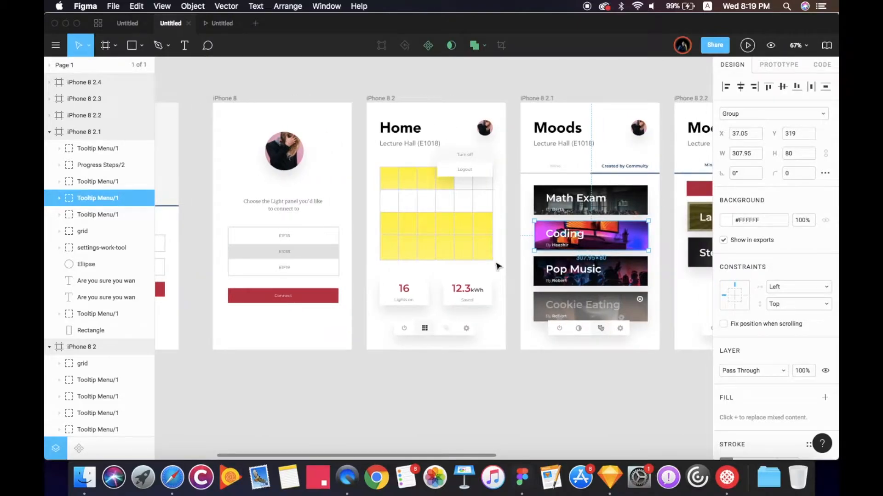
click(632, 201)
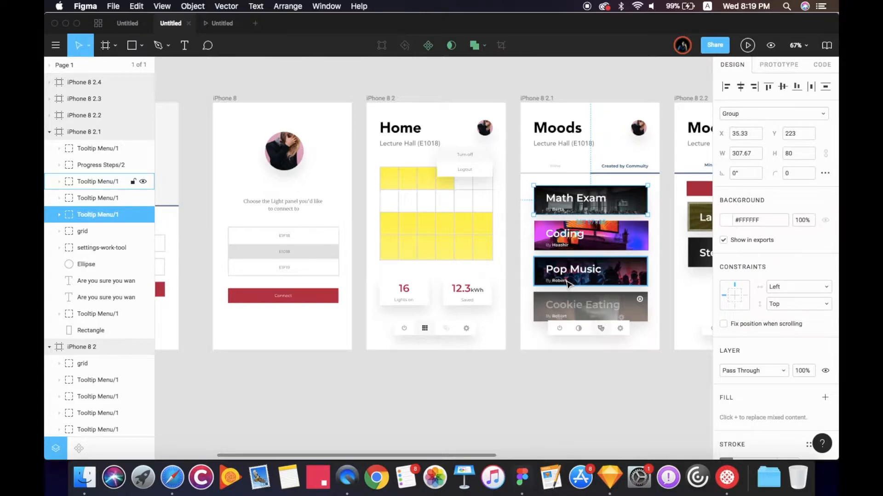
key(super+Tab)
click(266, 194)
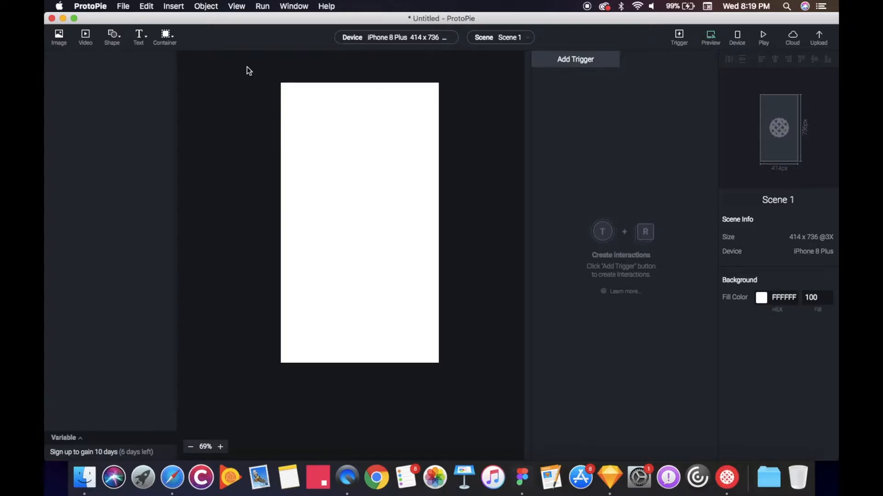
key(super+Tab)
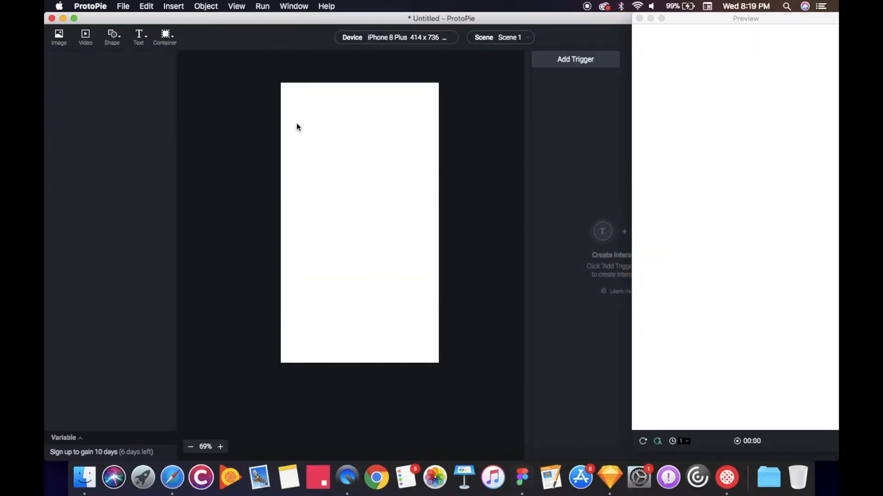
click(324, 129)
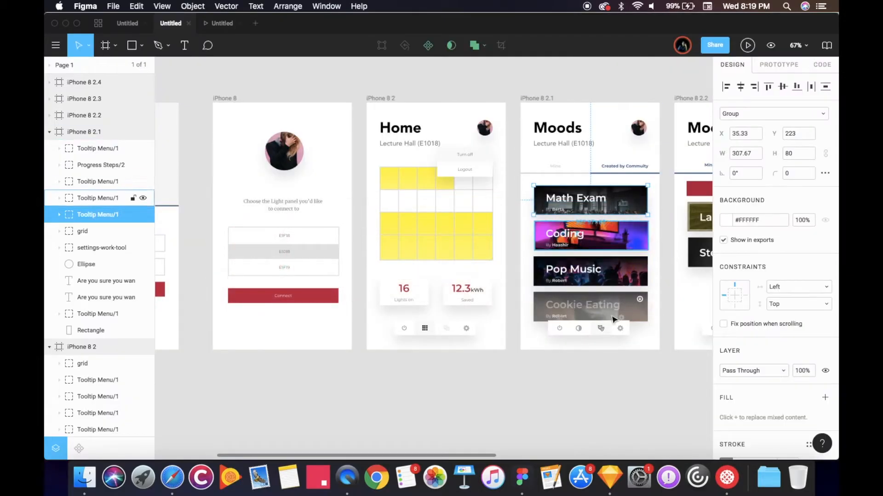
Examine the properties of the Moods title and profile picture in Figma and switch back to the empty ProtoPie scene.
click(558, 128)
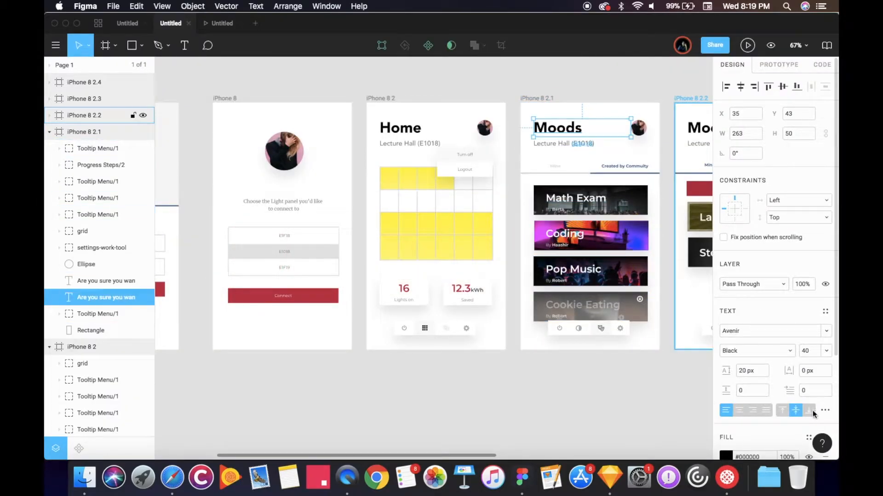
scroll(807, 407, down, 5)
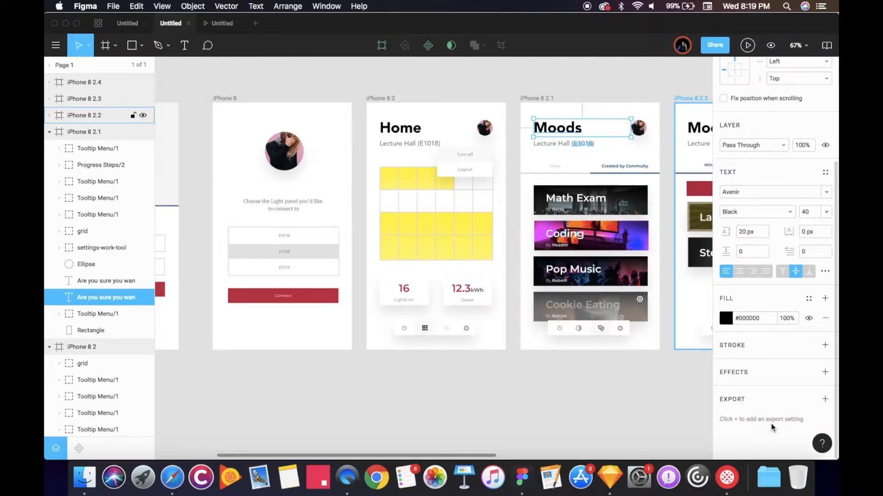
click(641, 132)
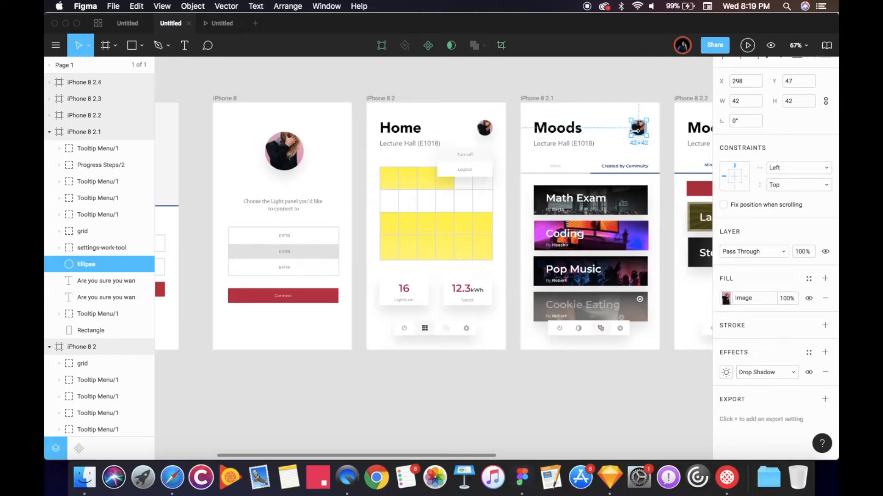
click(558, 94)
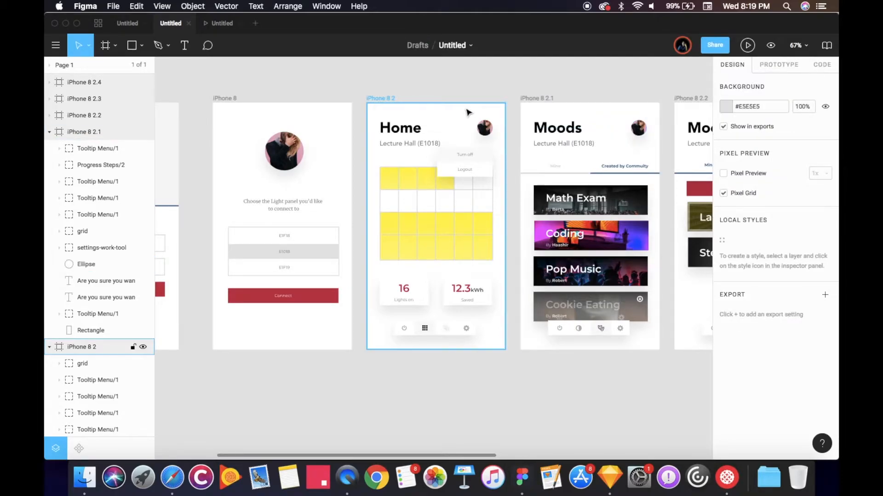
key(super+Tab)
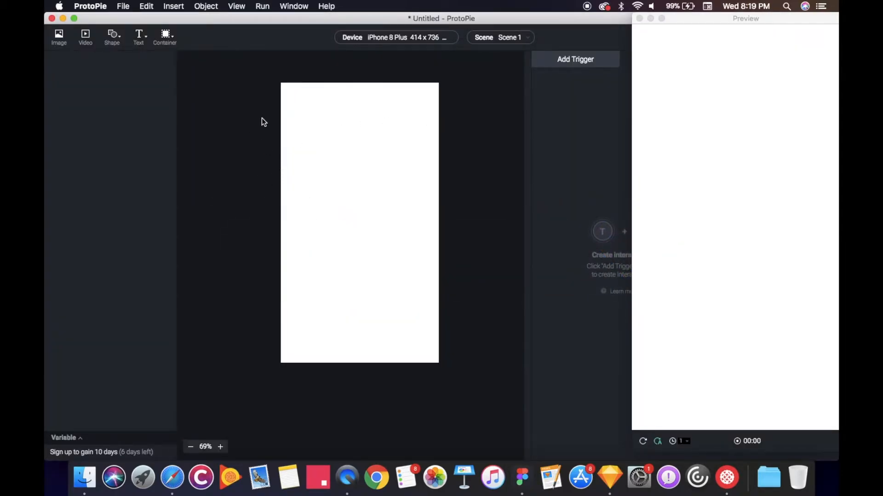
click(185, 133)
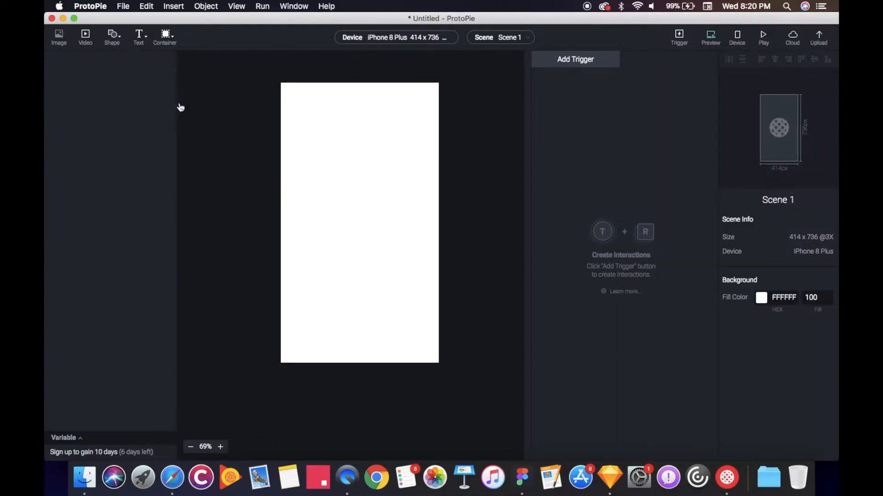
click(565, 236)
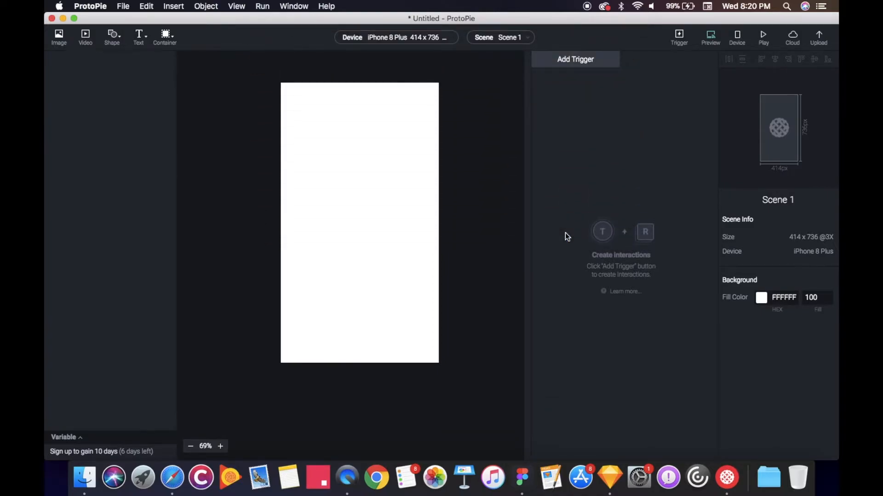
Insert a rectangle at the scene's top edge and stretch it into a full-width header of about 414 x 103 px.
click(118, 39)
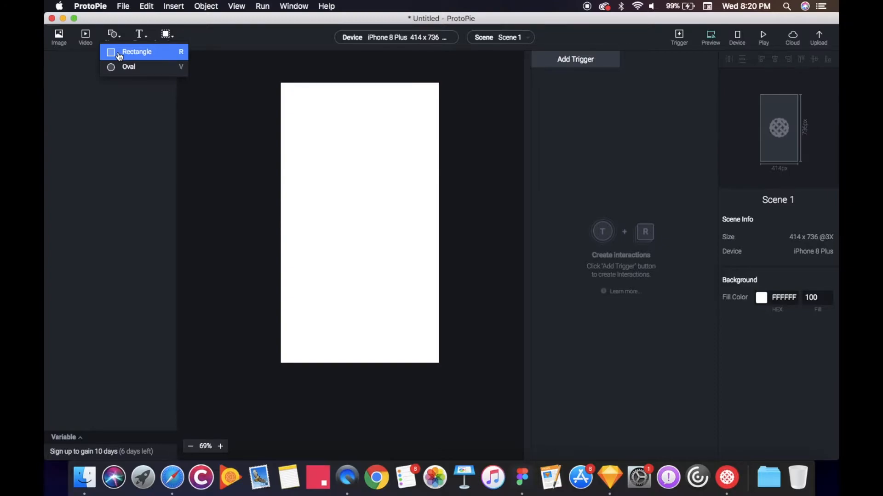
click(121, 53)
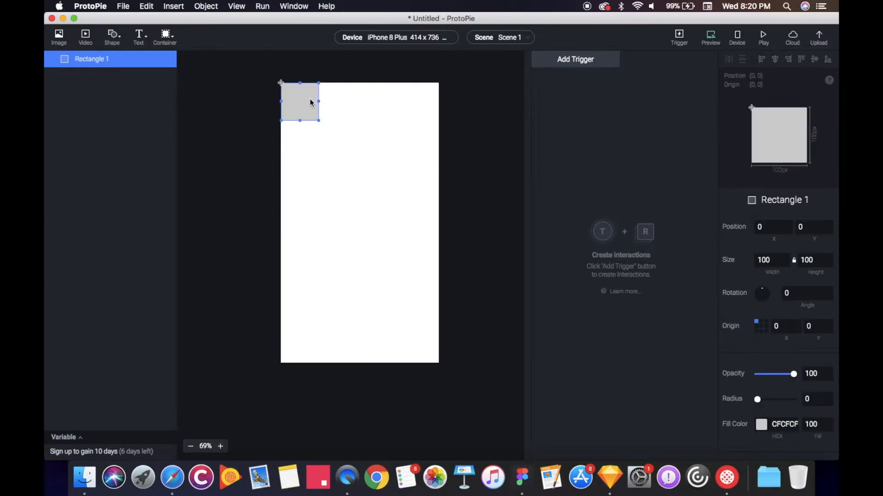
click(320, 120)
click(314, 112)
drag(320, 122, 457, 126)
click(457, 125)
click(419, 115)
click(391, 146)
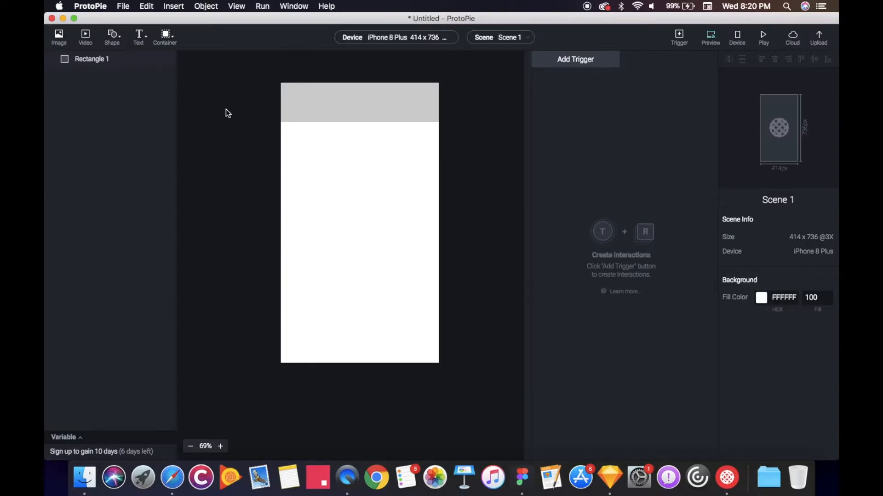
Fill the header rectangle with the pinkish red FF5676.
click(346, 111)
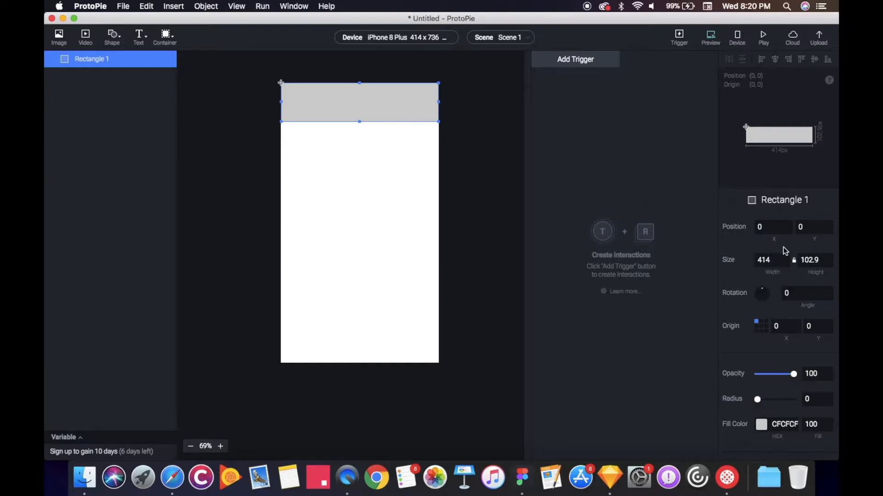
click(761, 425)
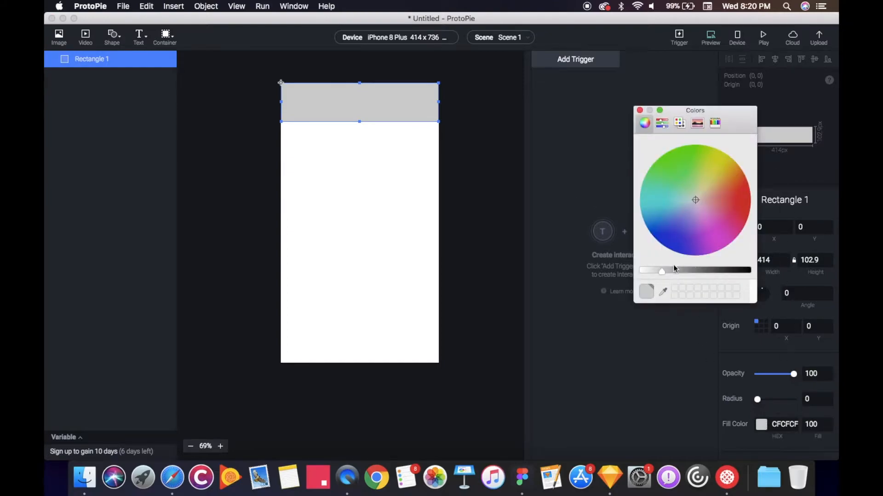
drag(660, 271, 636, 274)
mouse_move(720, 221)
mouse_down()
mouse_move(736, 177)
mouse_move(743, 207)
mouse_move(731, 208)
mouse_up()
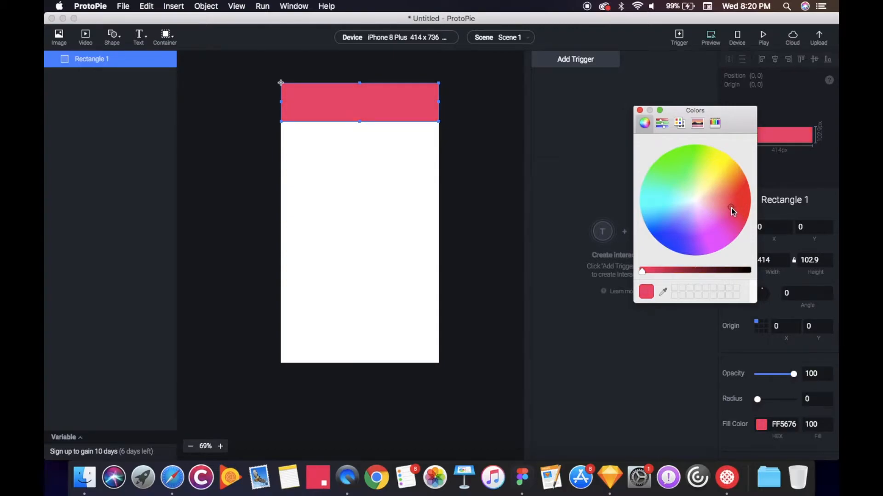
click(639, 110)
click(337, 160)
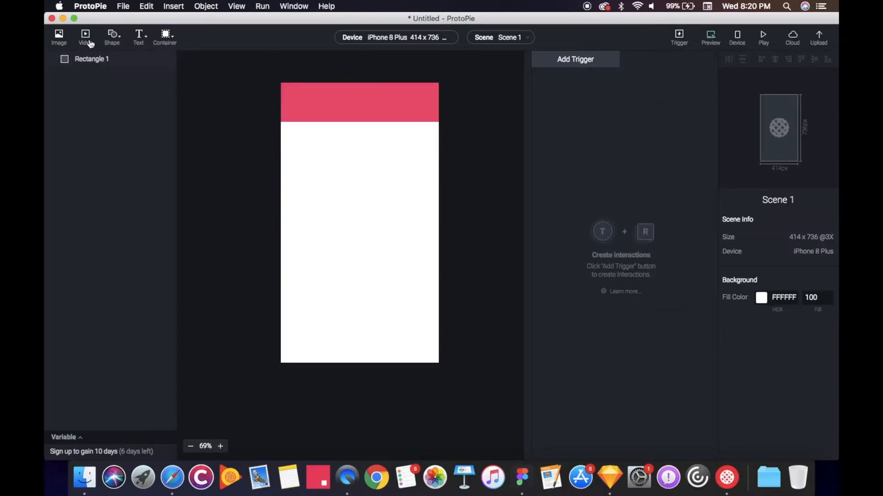
Add a container of about 414 x 633 px covering the area below the header and set it to scroll vertically.
click(166, 35)
click(240, 182)
click(166, 35)
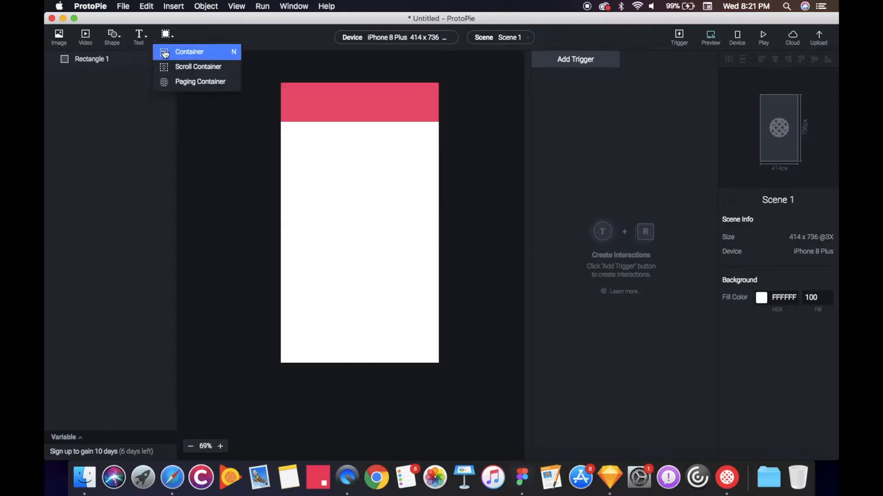
click(184, 52)
drag(295, 105, 438, 363)
scroll(757, 306, down, 3)
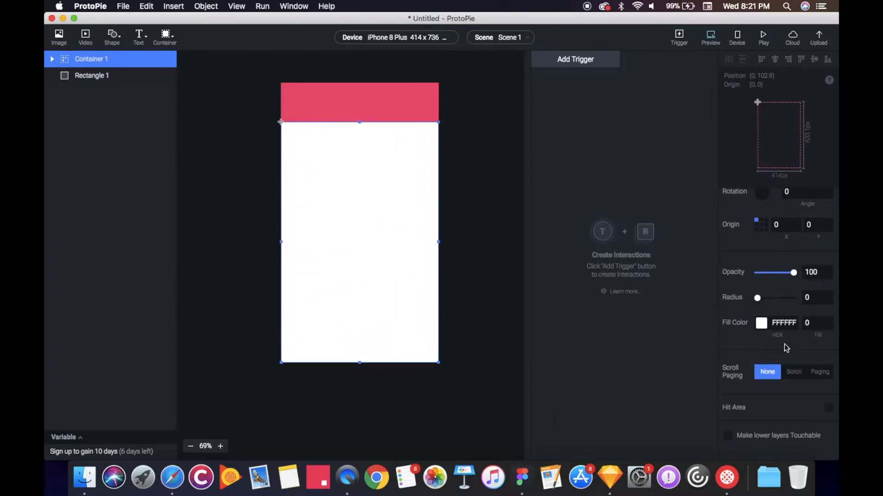
click(791, 376)
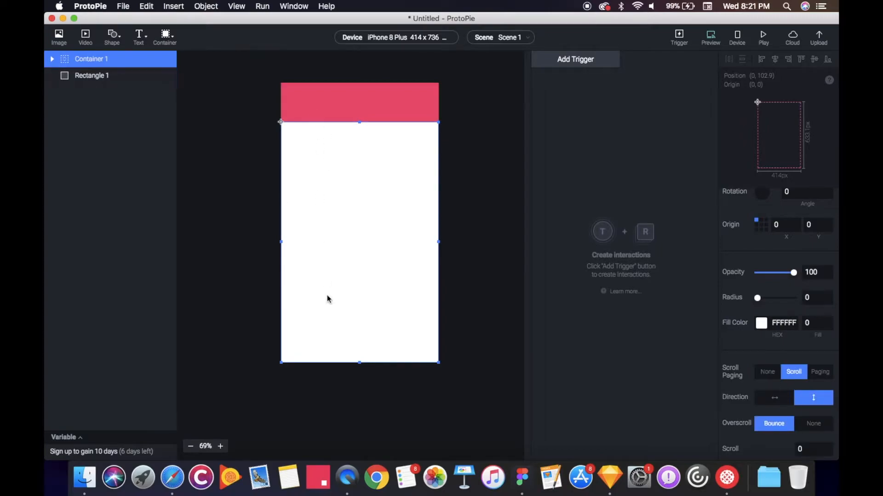
Insert a card rectangle of about 386 x 100 px just below the header, at about (14, 141).
click(112, 37)
click(133, 50)
click(283, 86)
drag(283, 93, 392, 156)
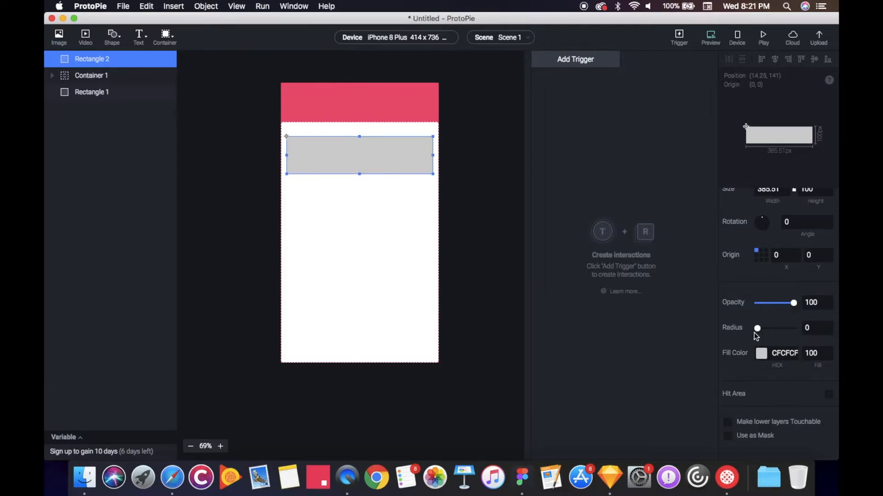
Fill the card rectangle with yellow FFE263 and nest it inside the scroll container.
click(761, 353)
drag(701, 233, 714, 154)
drag(663, 271, 642, 272)
mouse_move(720, 173)
mouse_down()
mouse_move(713, 157)
mouse_move(718, 175)
mouse_up()
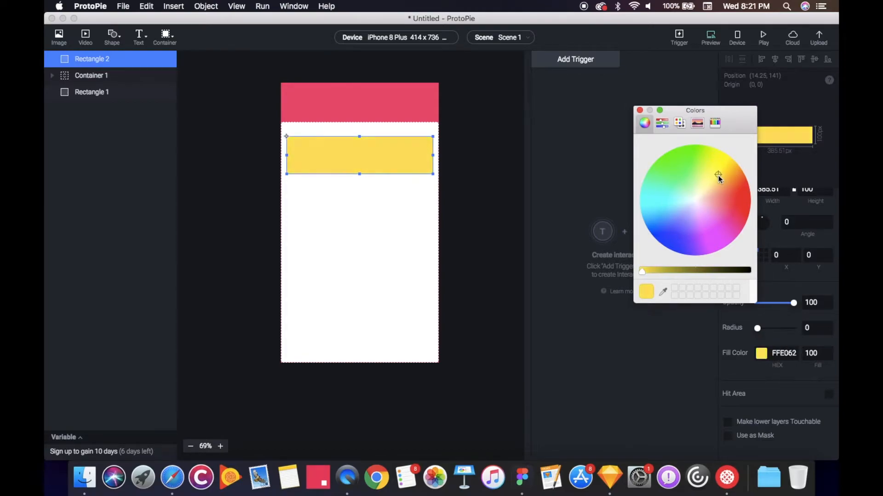
click(639, 110)
click(475, 167)
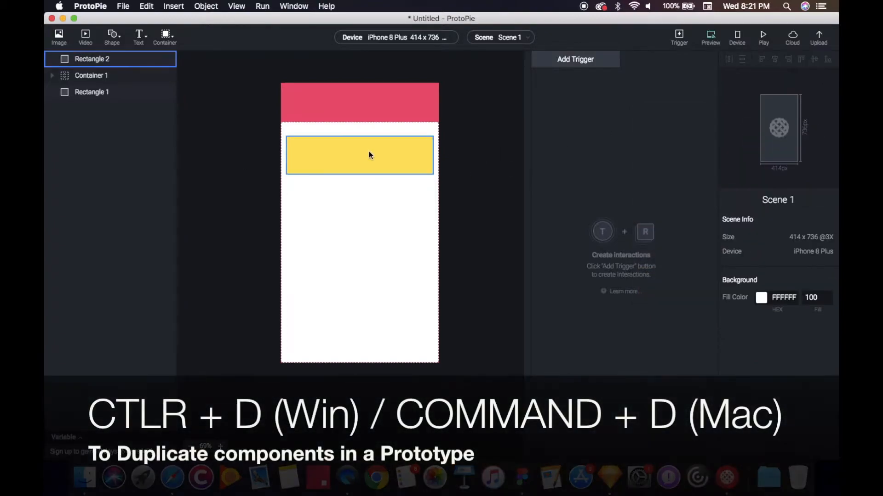
click(368, 155)
drag(108, 64, 106, 75)
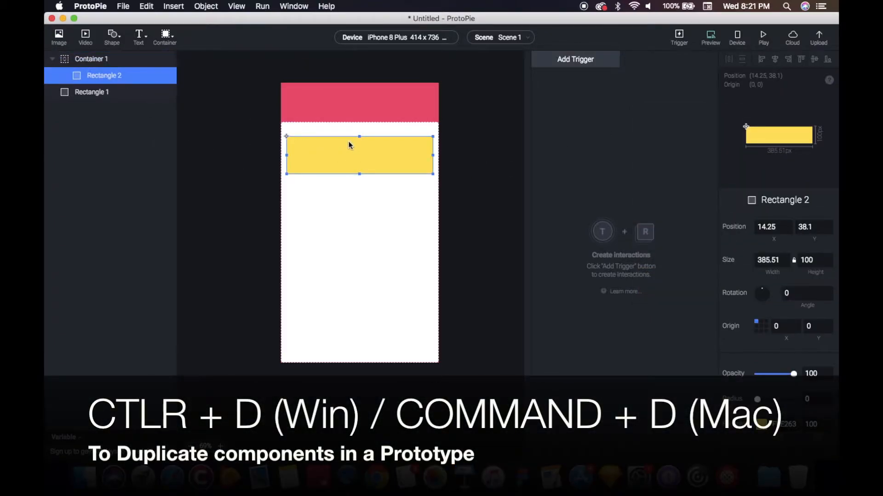
Duplicate the yellow card downward four times to form an evenly spaced column of five cards.
key(super+d)
drag(354, 153, 369, 332)
key(super+d)
key(super+d)
key(super+d)
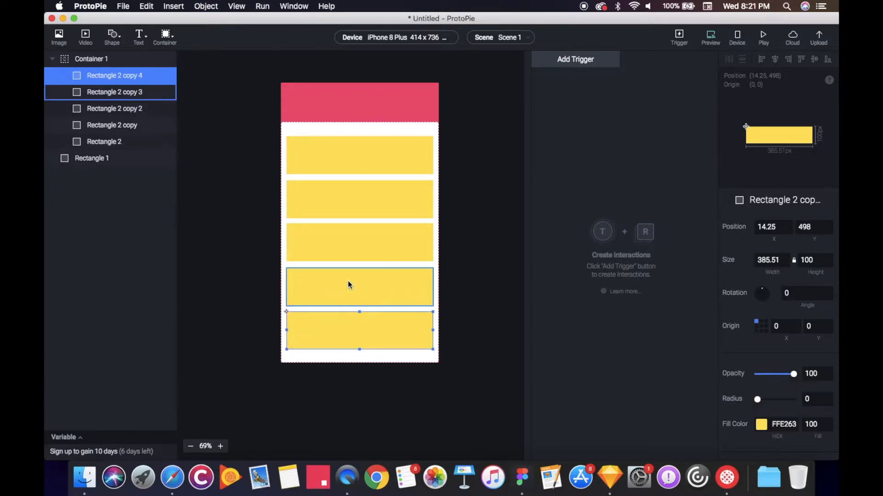
Duplicate the lowest three yellow cards and place the copies below, extending past the container's bottom edge.
shift+click(347, 282)
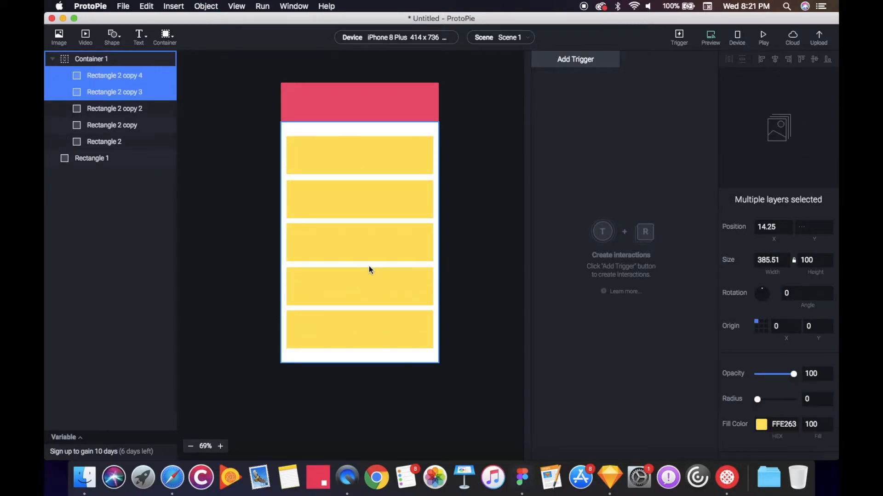
click(492, 261)
click(388, 324)
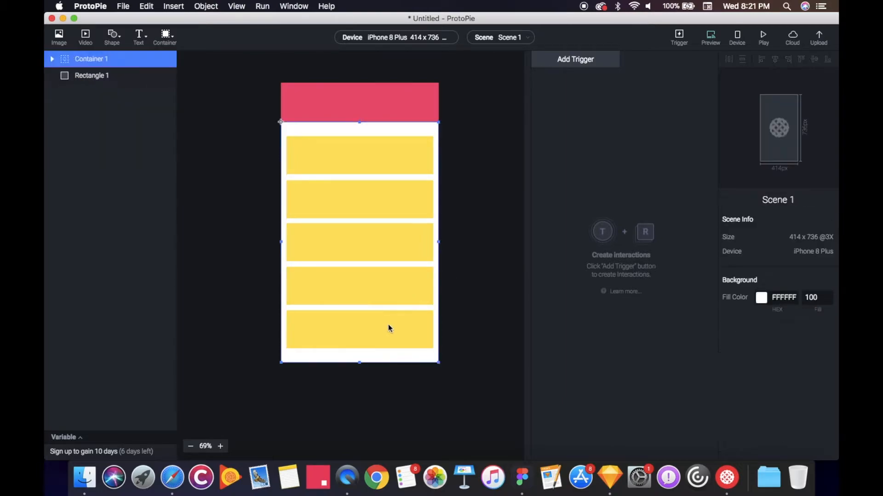
double_click(360, 319)
shift+click(349, 290)
shift+click(334, 241)
key(super+d)
drag(336, 243, 347, 373)
click(454, 337)
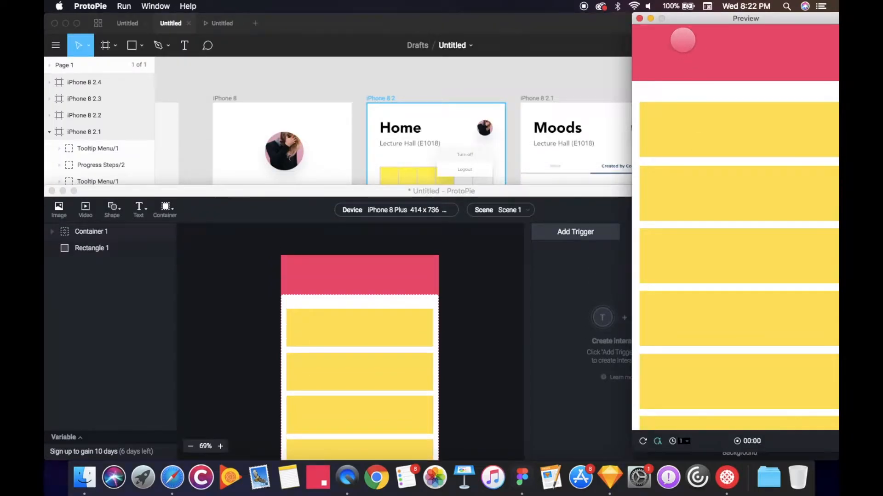
Move the preview window fully into view and scroll the yellow cards up and down to test the container.
drag(648, 20, 403, 25)
drag(536, 258, 468, 138)
drag(501, 207, 498, 161)
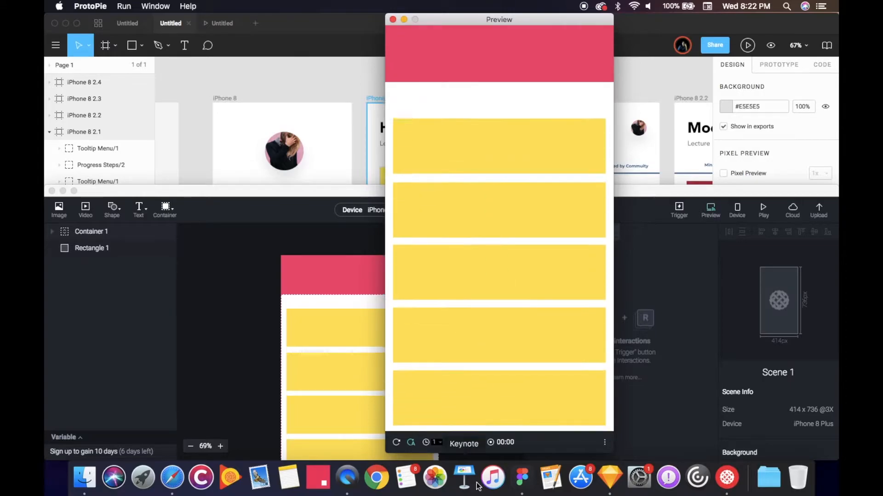
drag(420, 110, 425, 28)
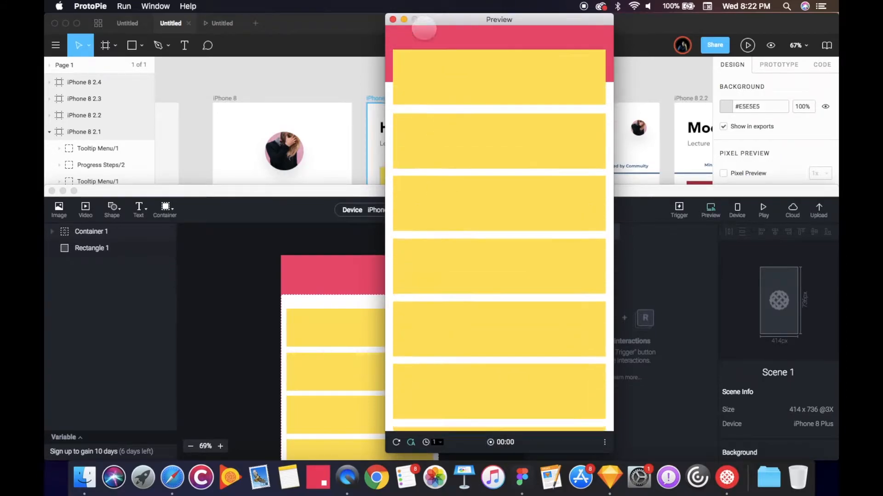
Bring the editor window to the front and switch it to full screen.
click(302, 203)
drag(272, 192, 268, 2)
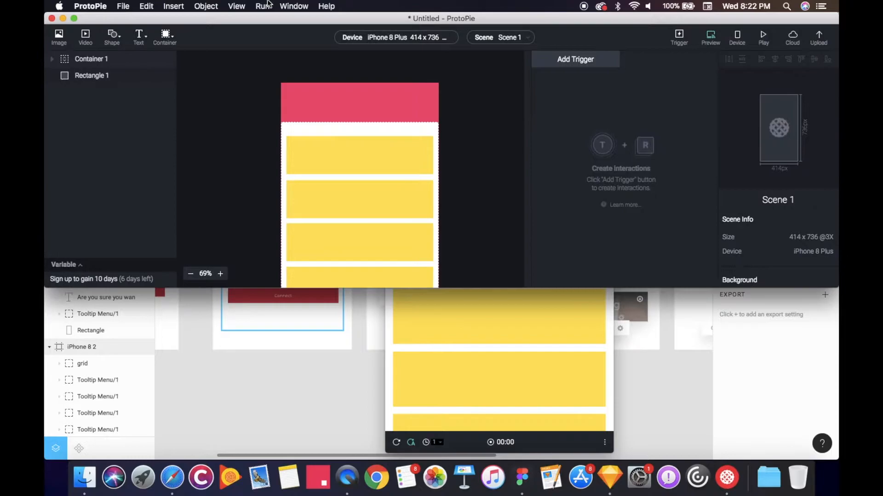
click(78, 18)
Delete the seven duplicated yellow cards from the container, keeping only the original card.
click(418, 440)
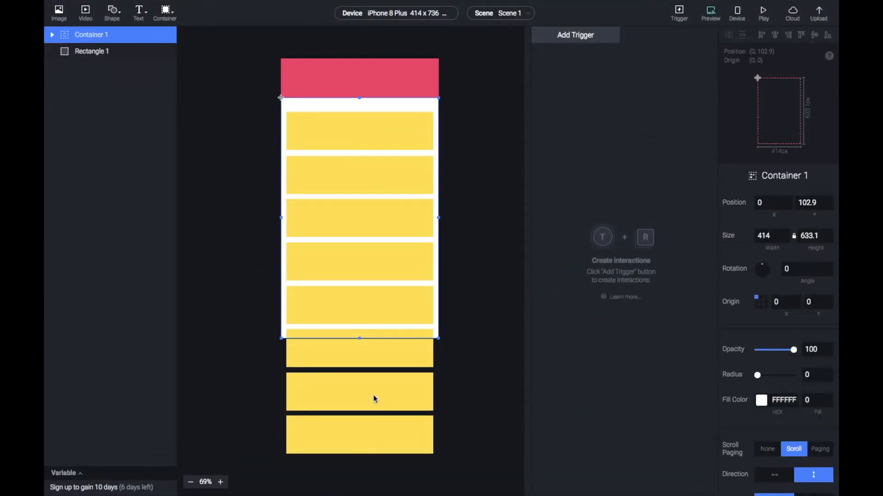
click(469, 179)
click(380, 182)
click(359, 211)
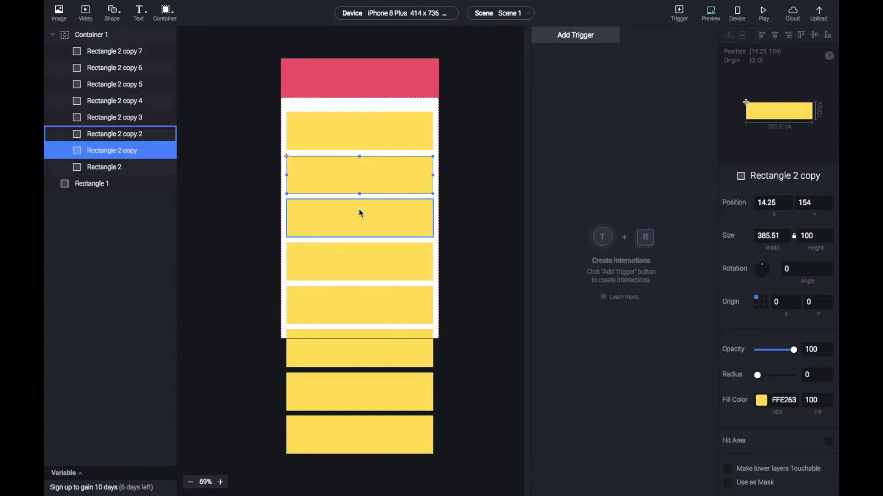
shift+click(351, 260)
click(472, 314)
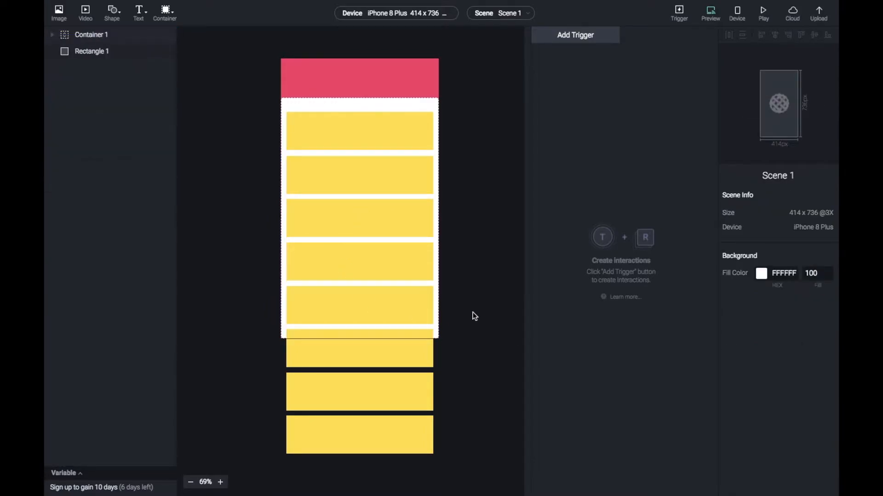
double_click(392, 186)
shift+click(381, 223)
shift+click(366, 266)
shift+click(360, 308)
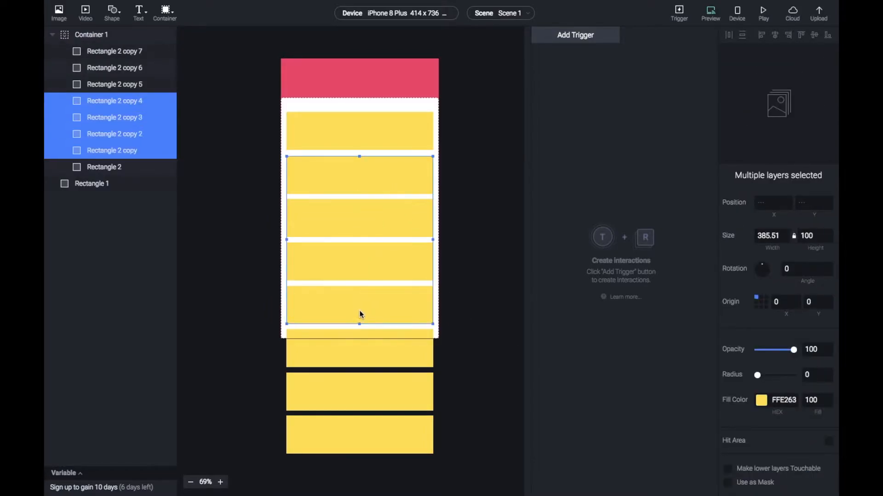
shift+click(345, 356)
shift+click(337, 385)
shift+click(323, 431)
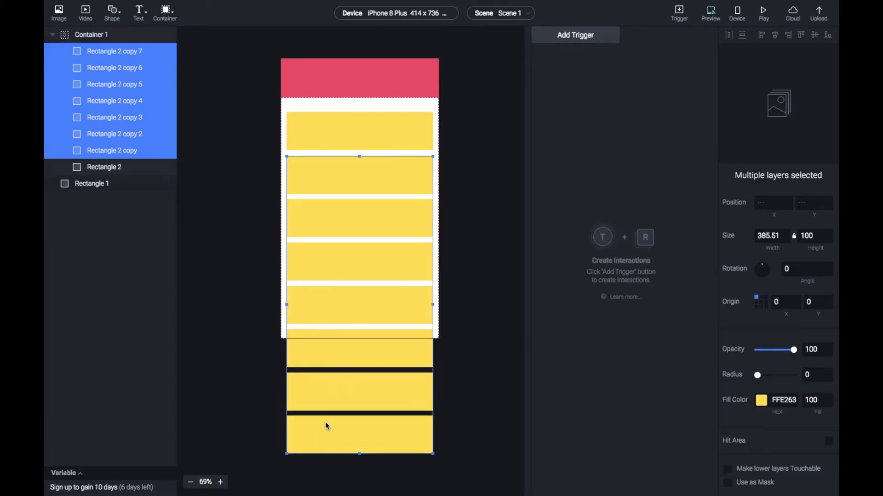
key(Delete)
Resize the remaining yellow card to about 290 x 483 px and duplicate it sideways into a row of three cards.
click(368, 145)
drag(359, 150, 351, 296)
drag(432, 204, 394, 207)
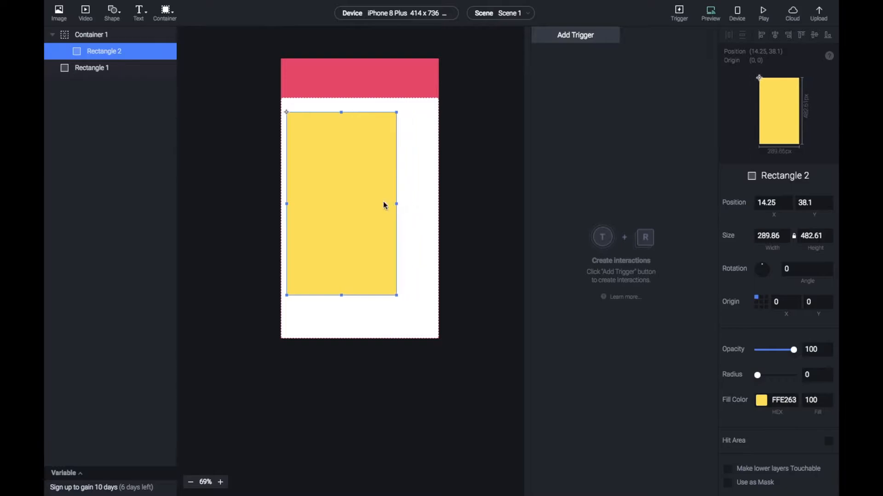
drag(346, 193, 542, 171)
key(ctrl+d)
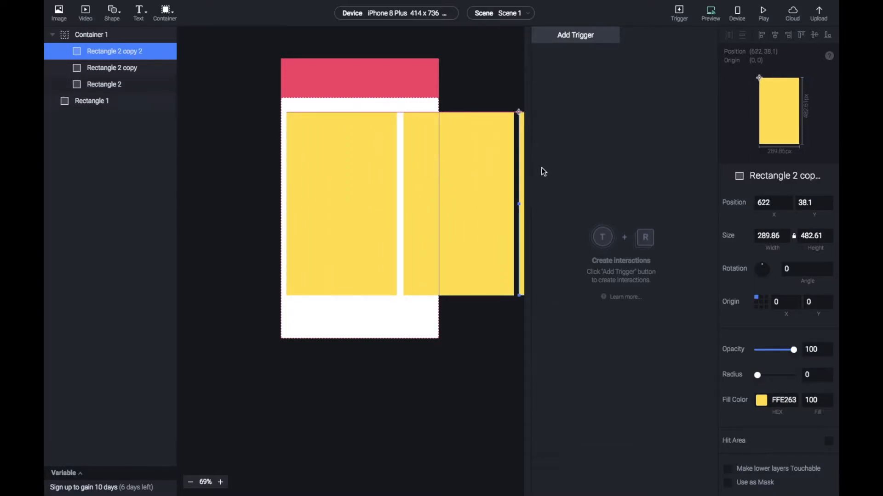
Set the scroll direction of Container 1, which holds the three yellow cards, to horizontal.
shift+click(408, 167)
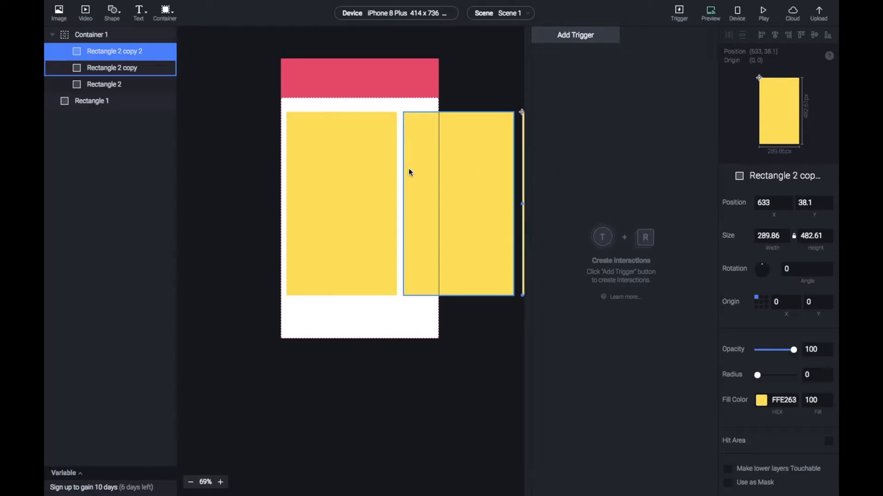
shift+click(382, 140)
shift+click(381, 295)
scroll(784, 402, down, 1)
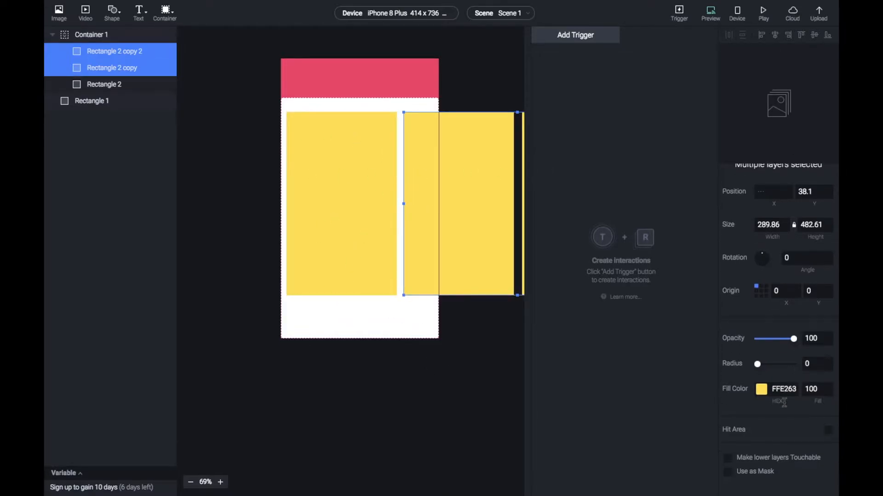
click(361, 340)
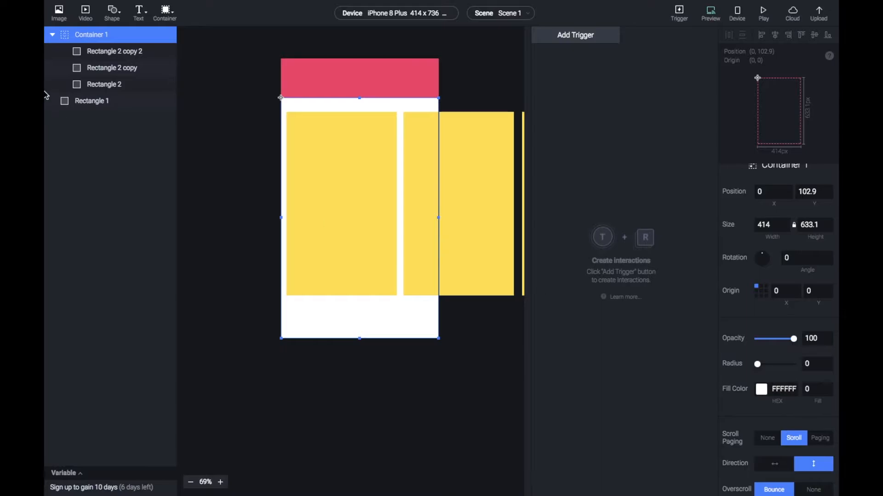
click(104, 51)
shift+click(102, 82)
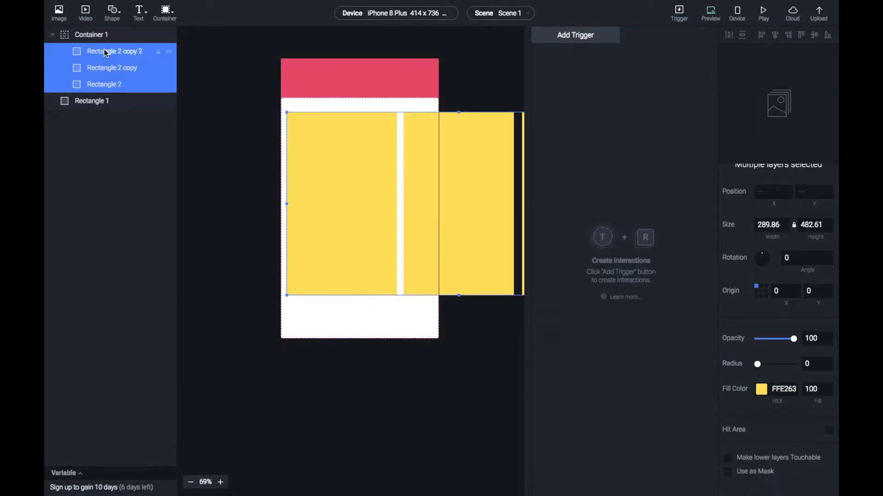
click(95, 36)
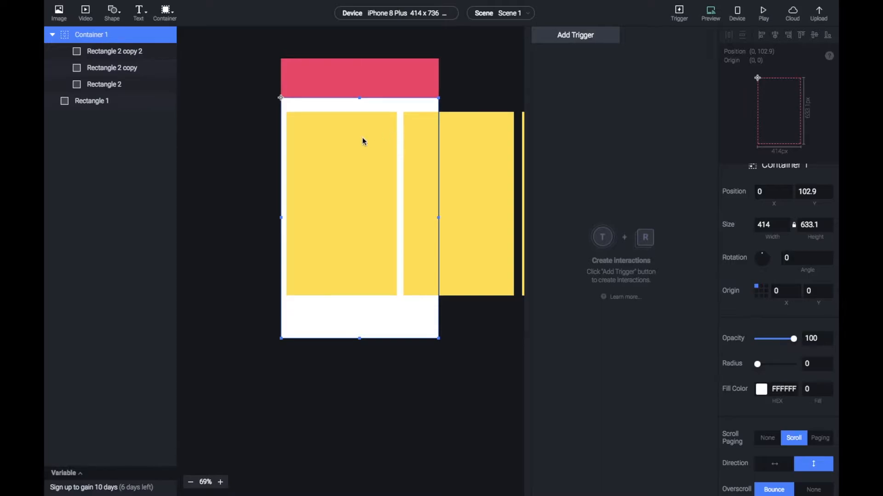
scroll(821, 452, down, 2)
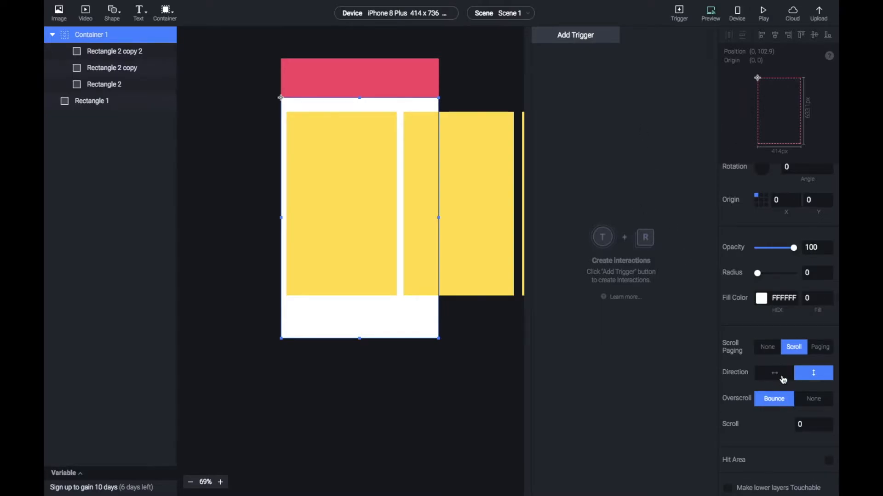
click(781, 379)
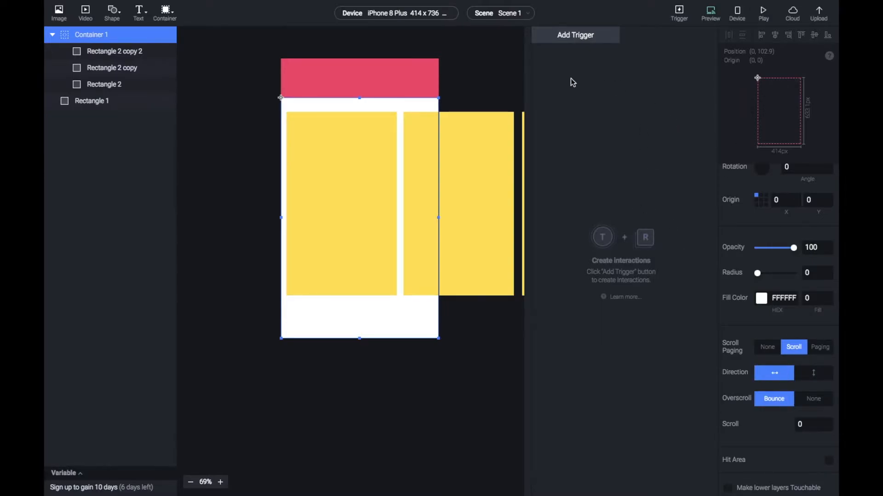
Test sideways scrolling of the yellow cards in the preview, and close the preview window.
key(ctrl+Left)
drag(524, 249, 370, 254)
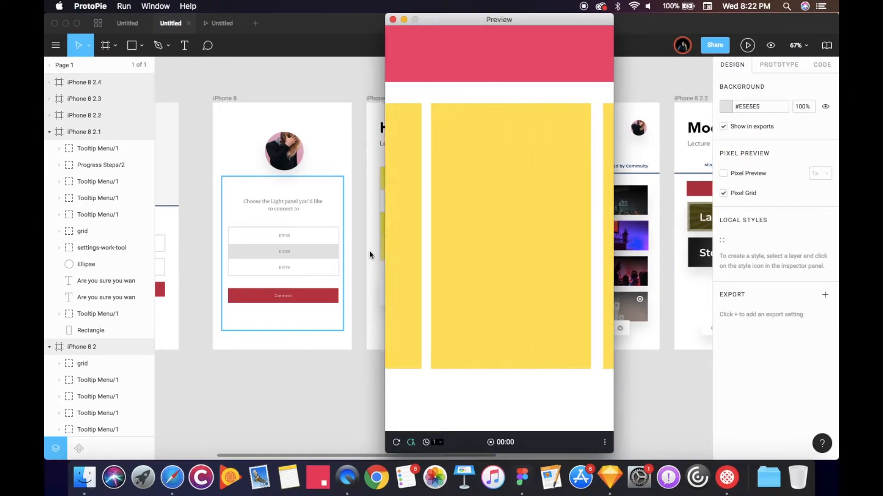
drag(469, 247, 458, 297)
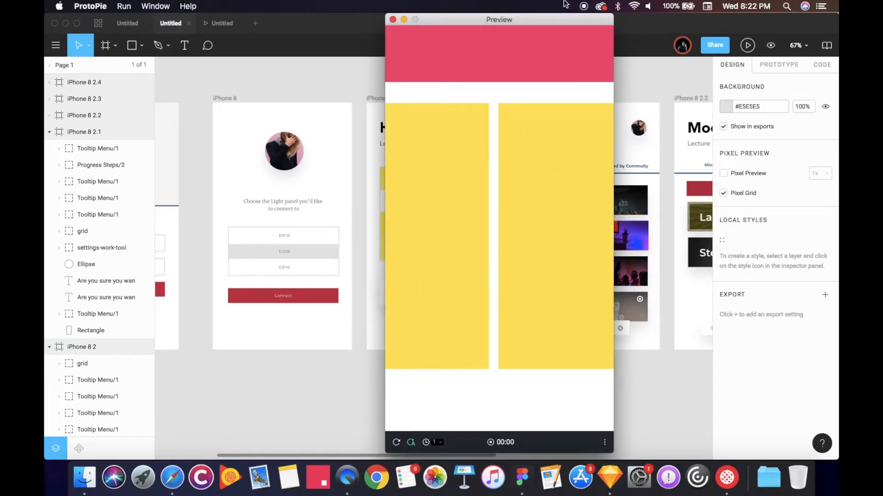
click(393, 20)
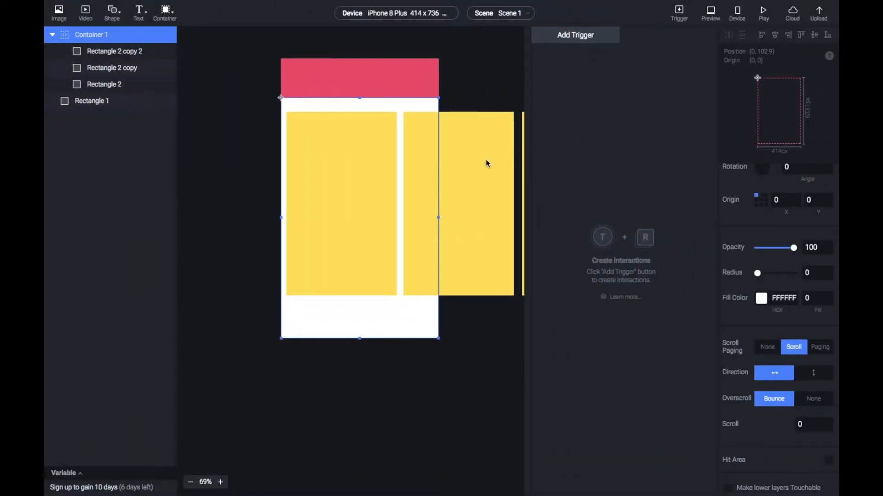
Insert the Artboard 2@2x image over the first yellow card's upper part, sized to about 290 x 290 px to match the card's width.
click(317, 127)
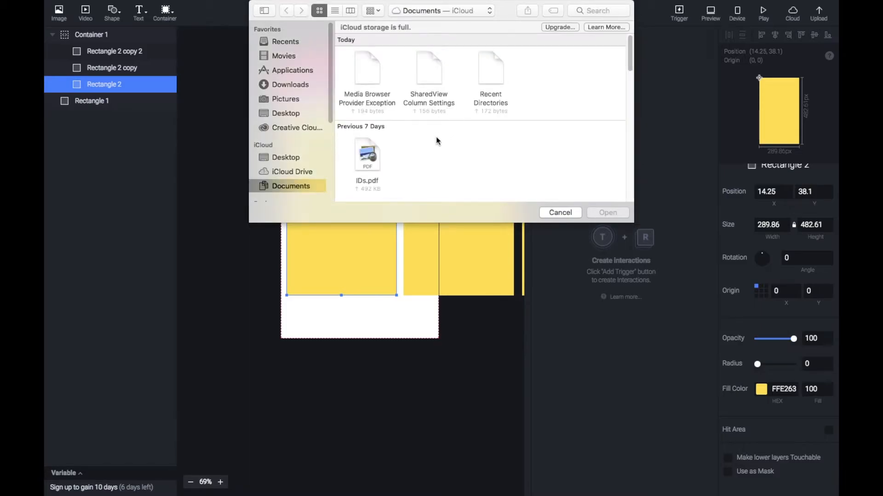
scroll(374, 144, down, 5)
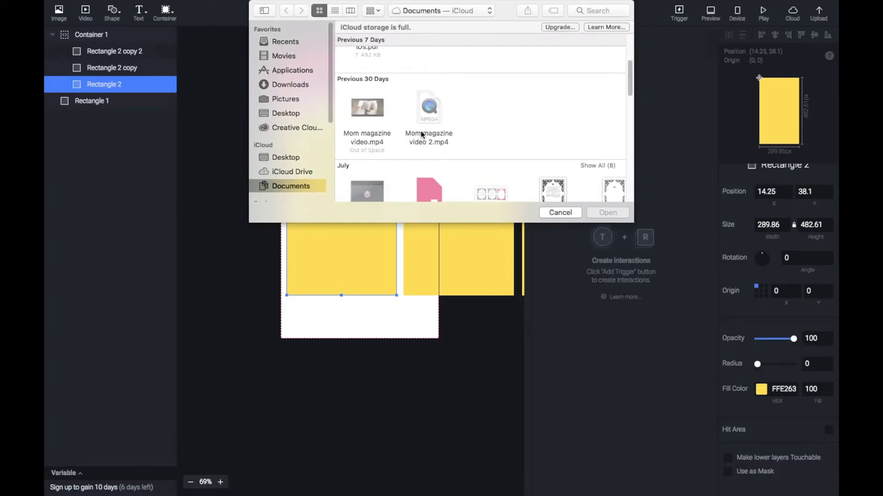
double_click(554, 109)
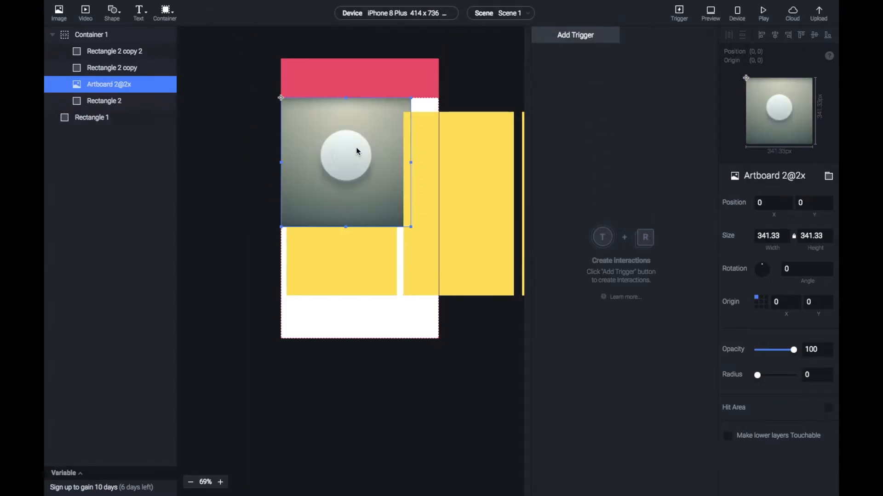
drag(356, 147, 359, 161)
drag(415, 241, 388, 222)
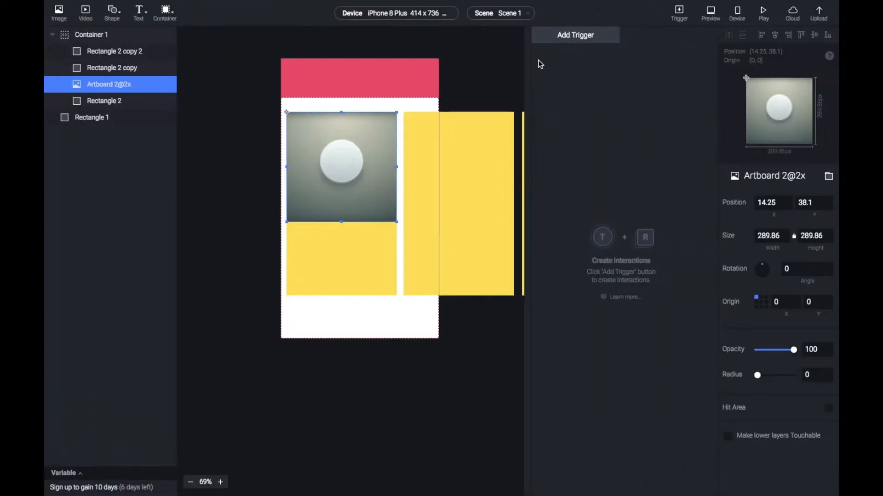
Scroll the cards sideways in the preview to check the image moves with its card, and close the preview.
key(Escape)
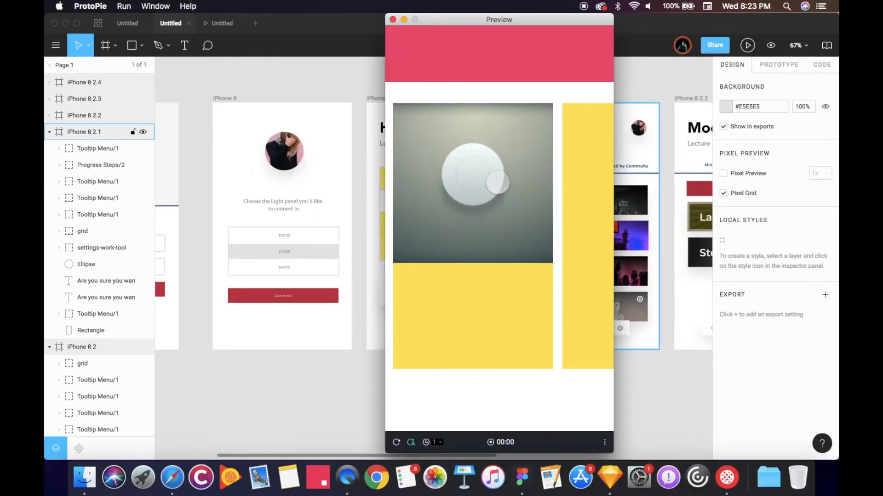
drag(501, 182, 371, 216)
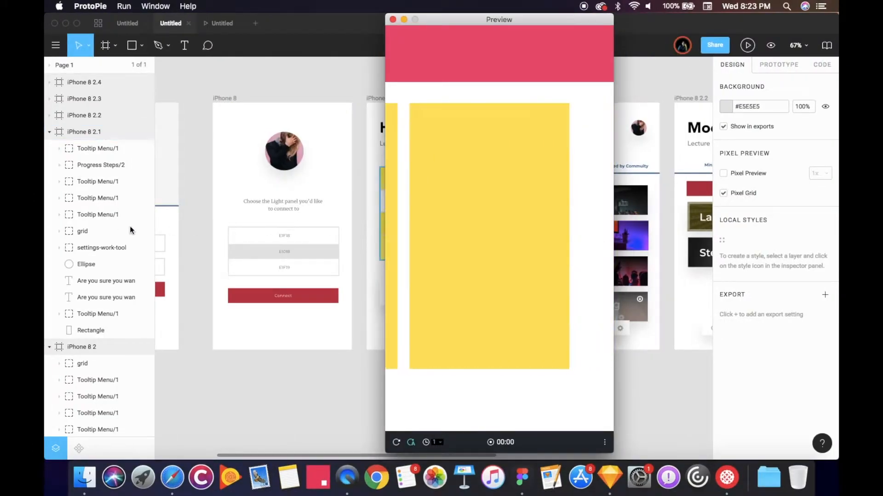
click(392, 19)
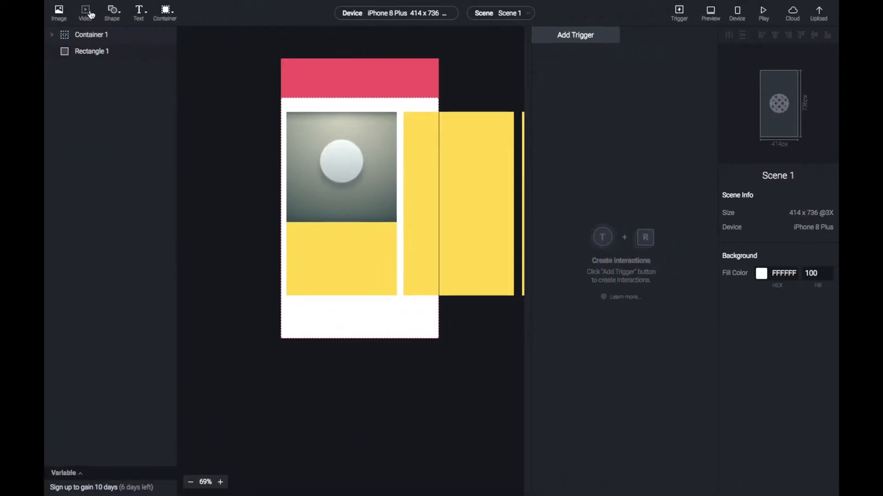
Delete the image from the first card, and remove the whole container with its yellow cards.
click(91, 15)
click(567, 215)
click(347, 138)
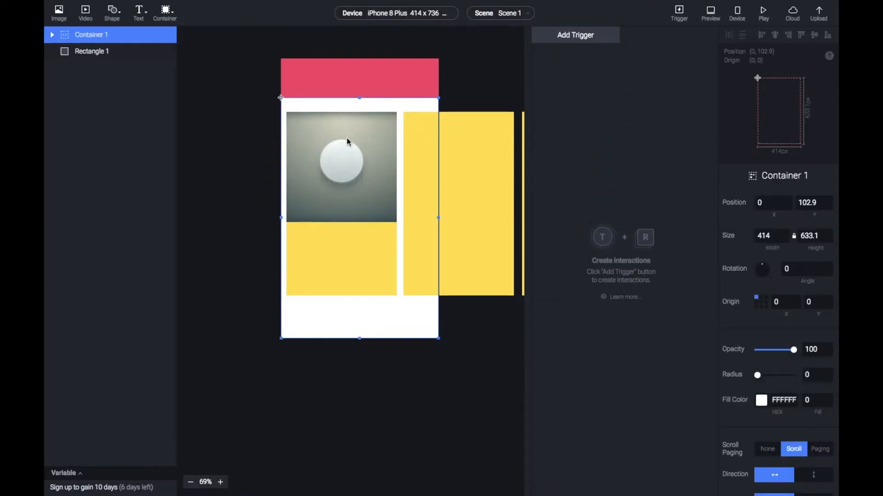
double_click(346, 138)
key(Delete)
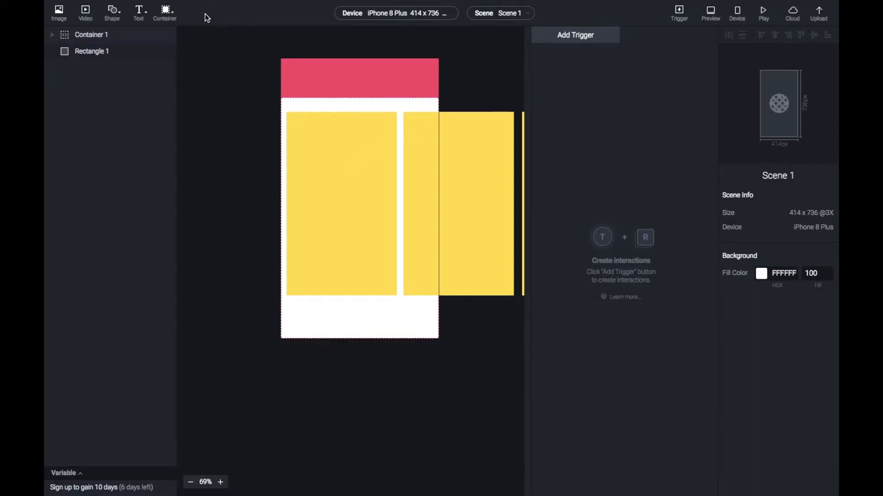
click(302, 101)
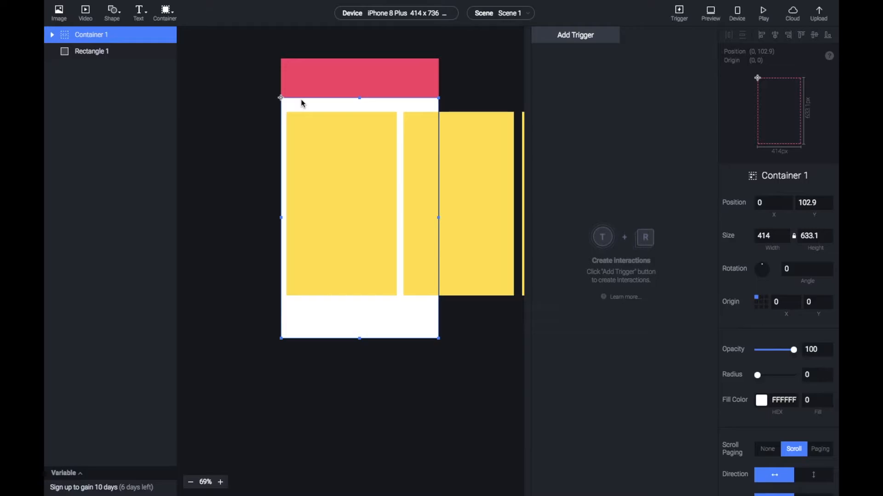
key(Delete)
Move the pink rectangle to the lower part of the screen and enlarge it to 414 x 385 px.
click(355, 89)
drag(354, 89, 330, 339)
click(352, 177)
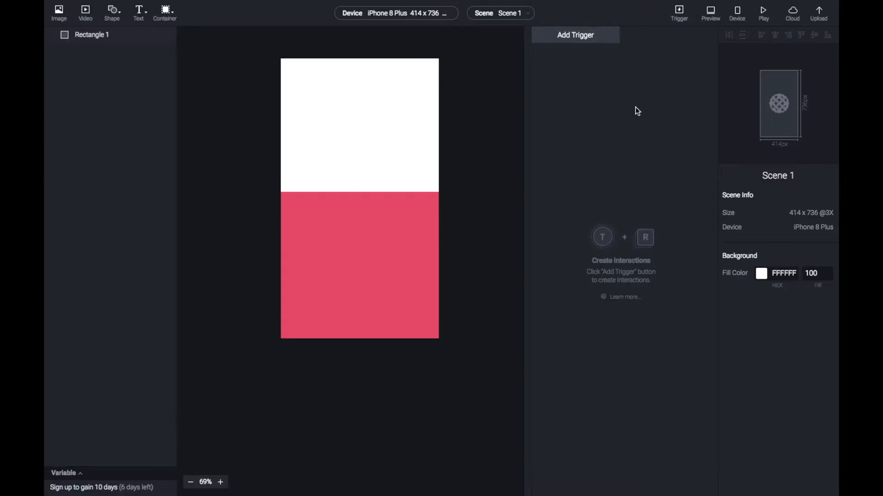
Draw a grey rectangle about 328 x 110 px on the pink block and duplicate it below with a gap.
click(145, 11)
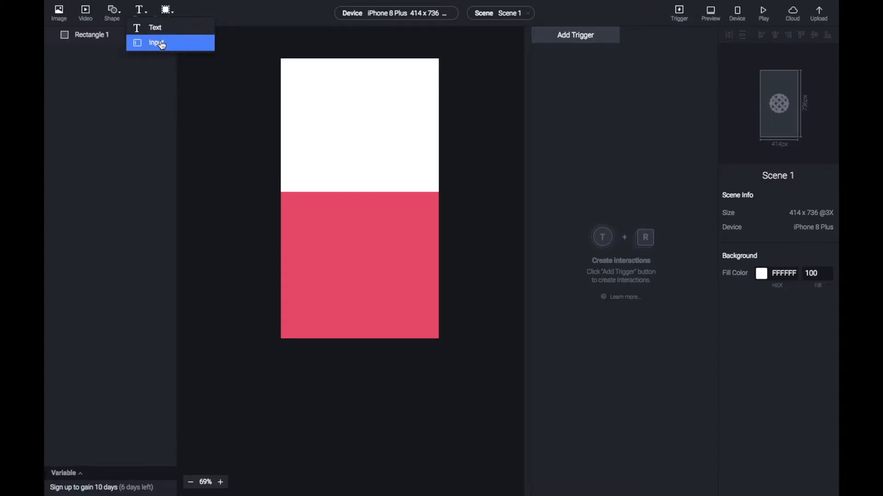
click(114, 11)
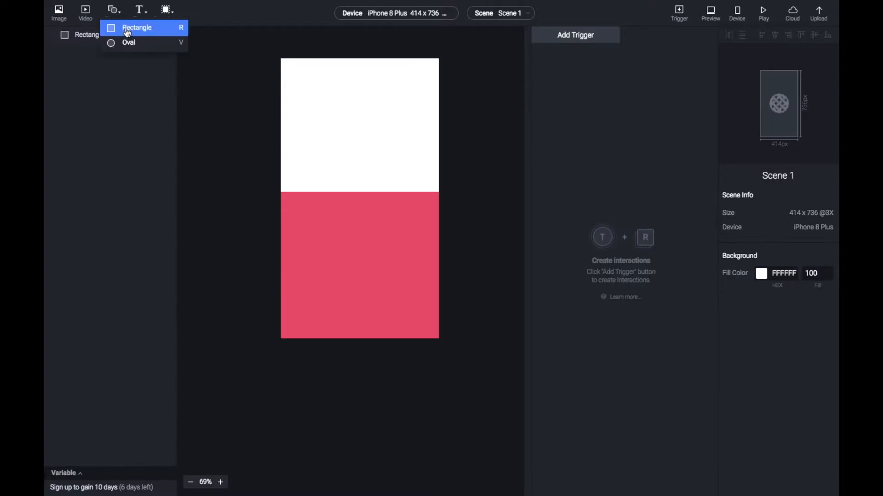
click(128, 32)
drag(314, 92, 413, 278)
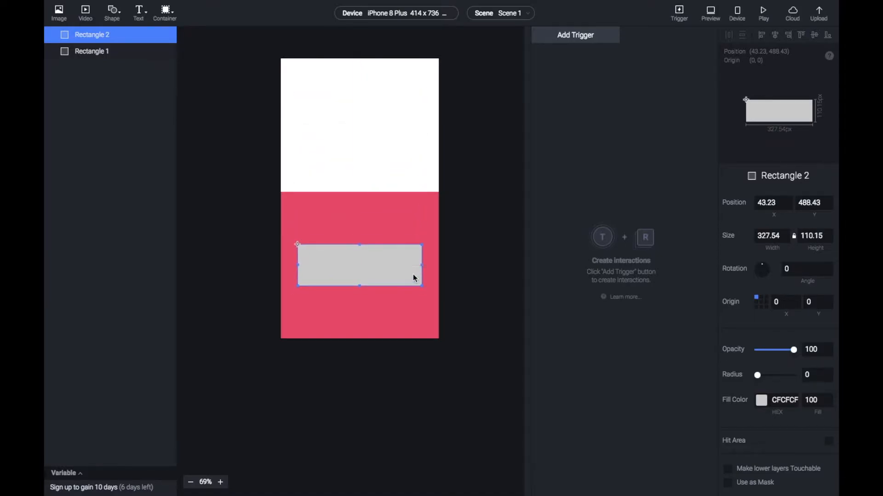
drag(374, 254, 376, 291)
key(super+d)
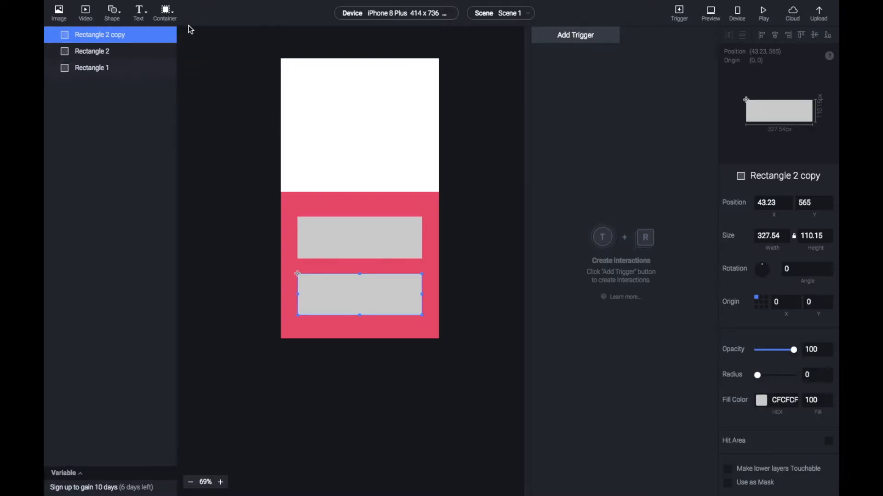
Add a 100 x 100 px oval at the top centre of the scene and fill it with yellow FFC70D.
click(125, 16)
click(133, 42)
drag(306, 83, 368, 87)
click(762, 375)
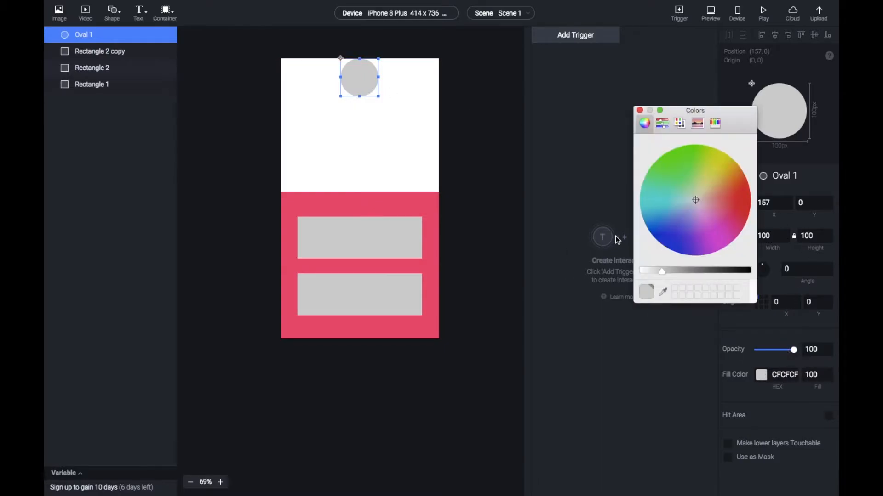
drag(662, 272, 634, 273)
drag(703, 194, 724, 172)
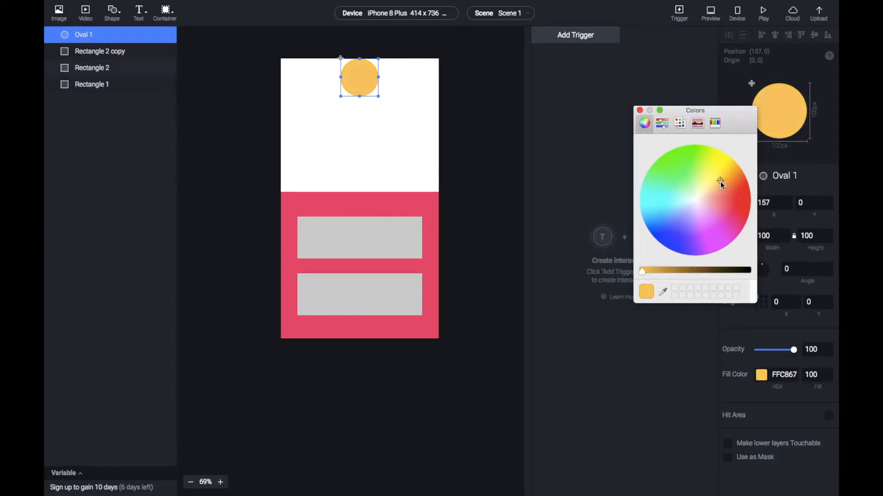
click(639, 110)
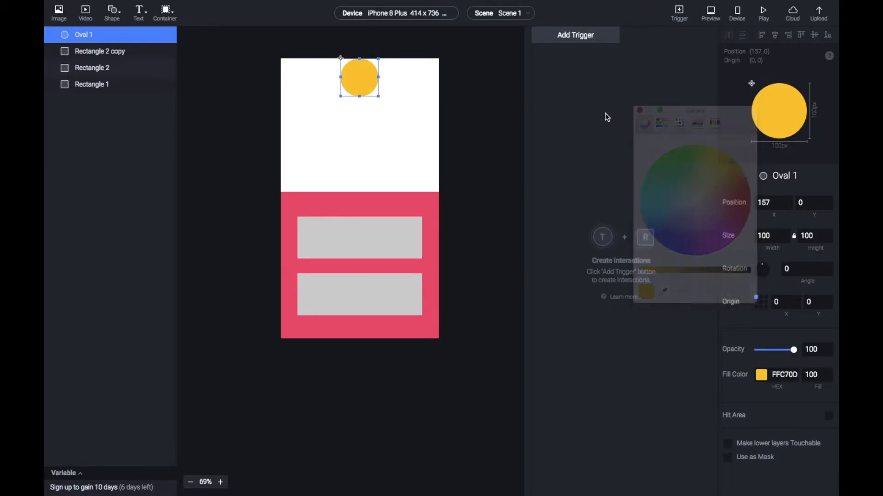
click(440, 119)
mouse_move(360, 90)
mouse_down()
mouse_move(360, 98)
mouse_move(361, 90)
mouse_up()
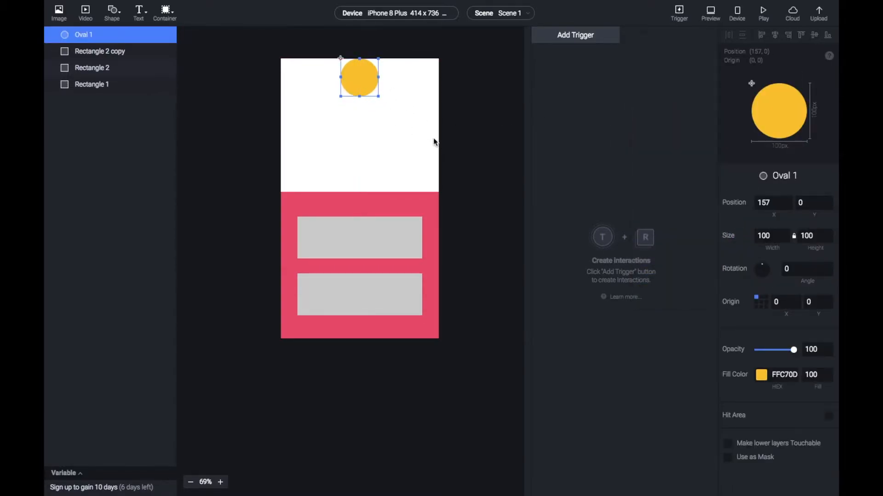
Replace the lower grey rectangle with a duplicate of the upper one after reducing the upper one's height to about 94 px.
click(402, 230)
click(363, 288)
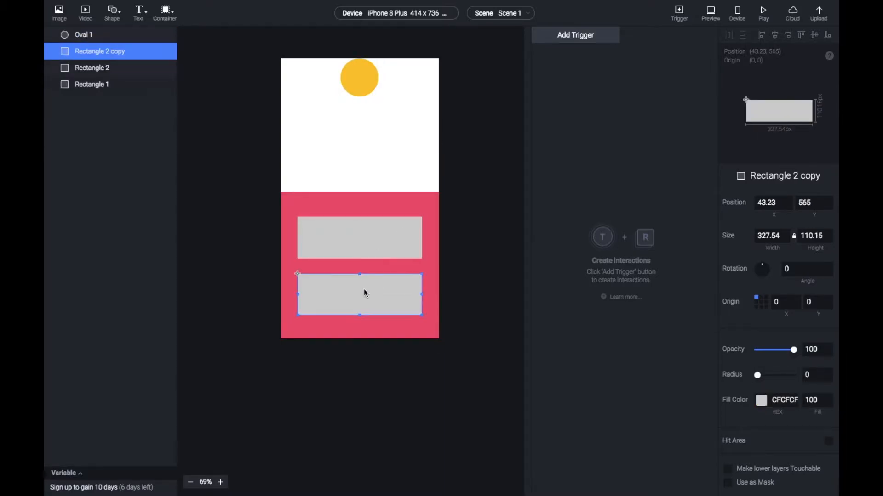
key(Delete)
click(360, 256)
drag(359, 256, 364, 280)
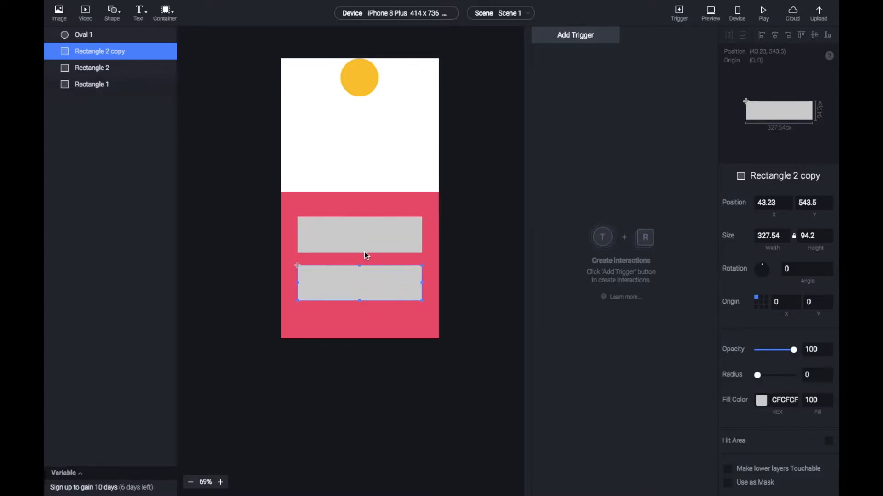
Move both grey rectangles down together so they are vertically centred on the pink block.
shift+click(363, 233)
drag(363, 234, 374, 244)
click(430, 239)
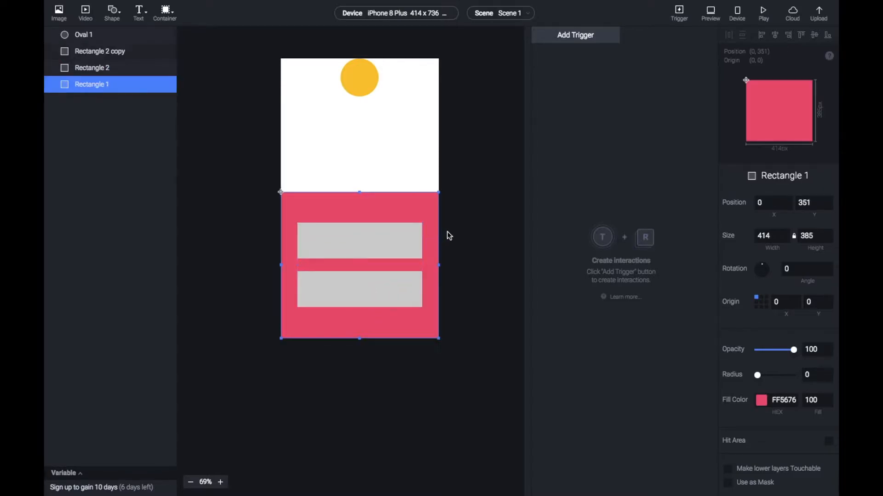
click(350, 134)
click(365, 90)
click(454, 164)
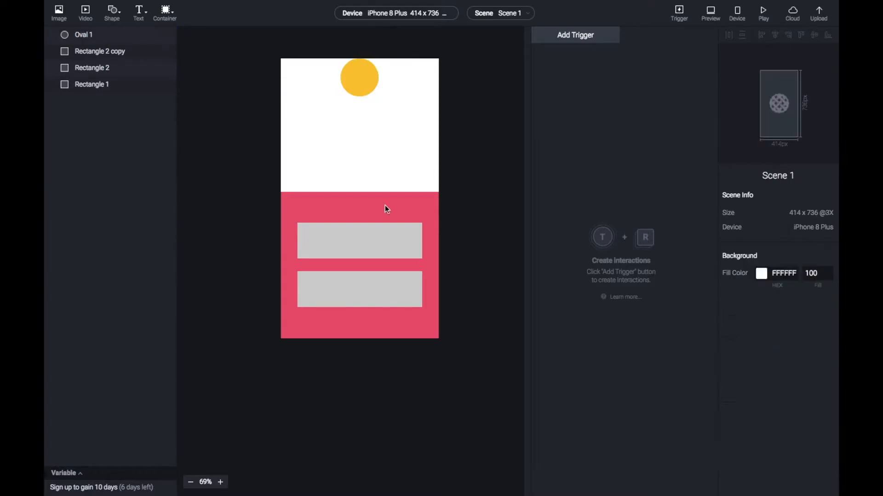
Add a text layer centred on the upper grey rectangle reading "Fall".
click(140, 11)
click(146, 28)
drag(316, 78, 361, 242)
double_click(361, 242)
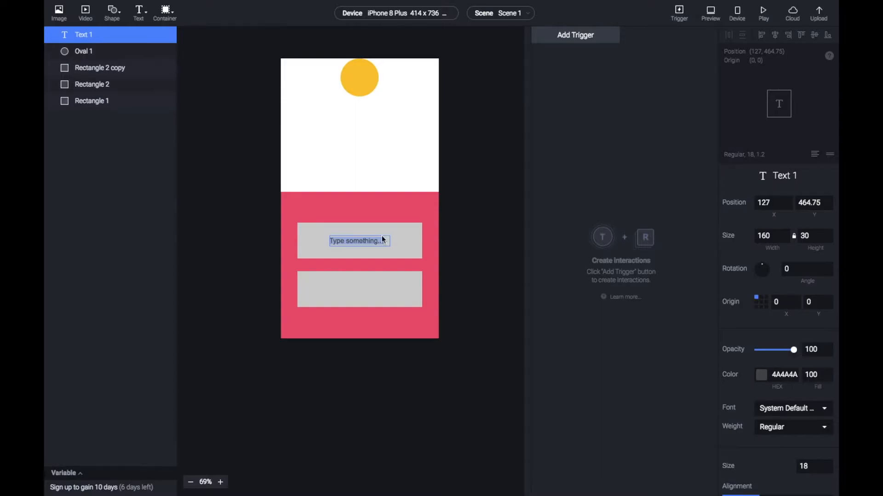
text(Fall)
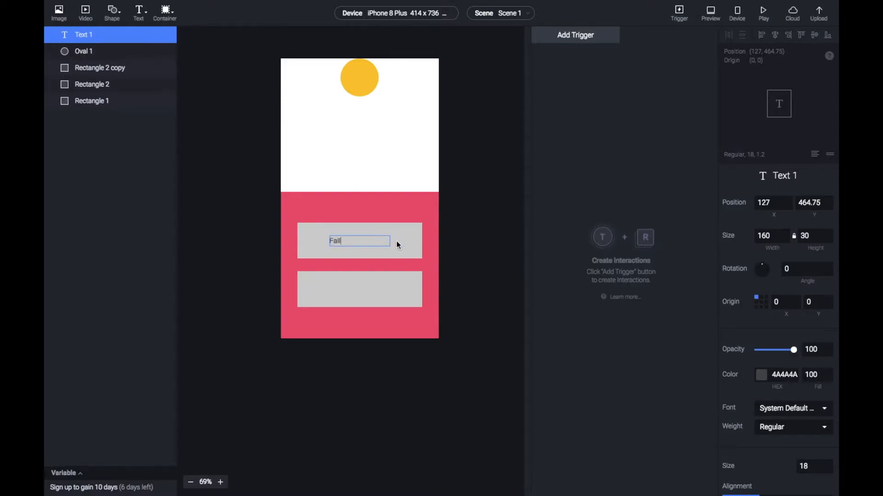
Centre-align the "Fall" text horizontally within its text box.
key(ctrl+a)
scroll(814, 405, down, 3)
click(778, 364)
click(363, 108)
click(356, 85)
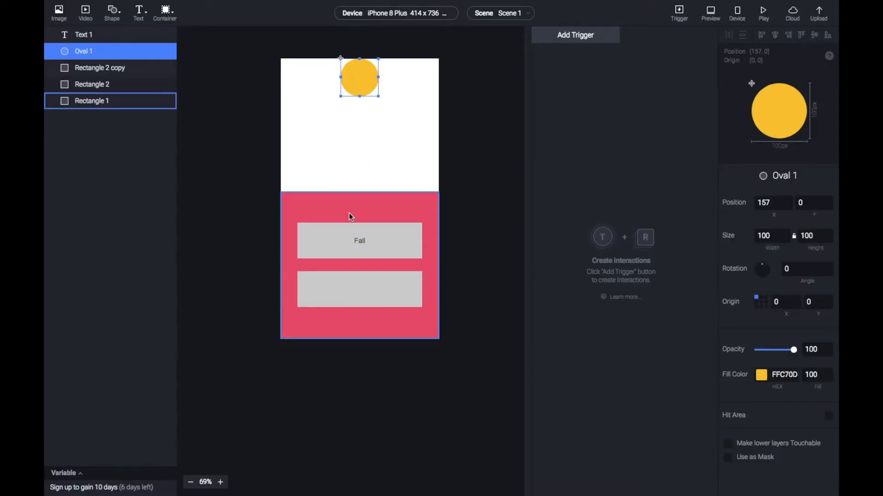
Duplicate the "Fall" text onto the centre of the lower grey rectangle and change the copy to "Fly".
click(363, 243)
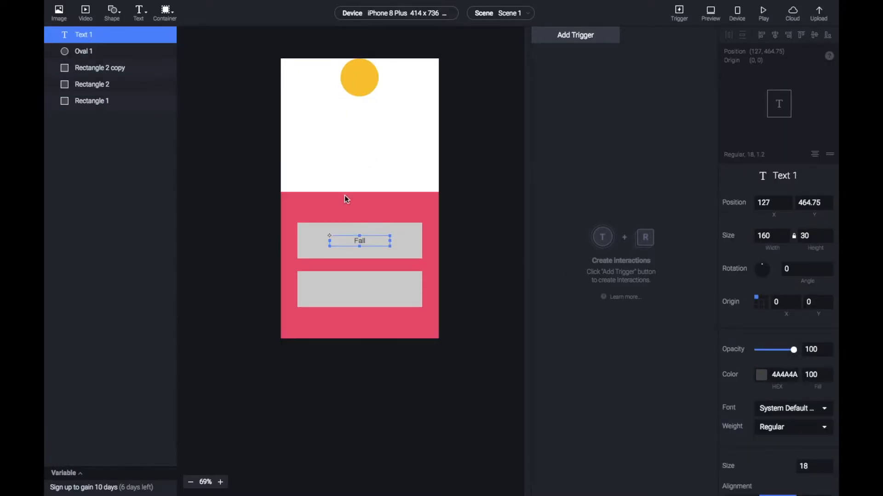
drag(371, 245, 363, 294)
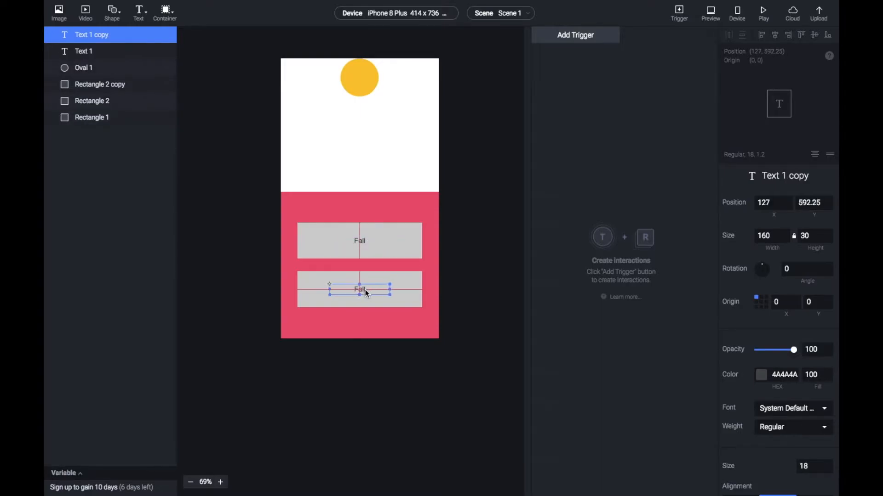
double_click(359, 290)
text(Flu)
key(BackSpace)
text(y)
click(366, 187)
click(361, 300)
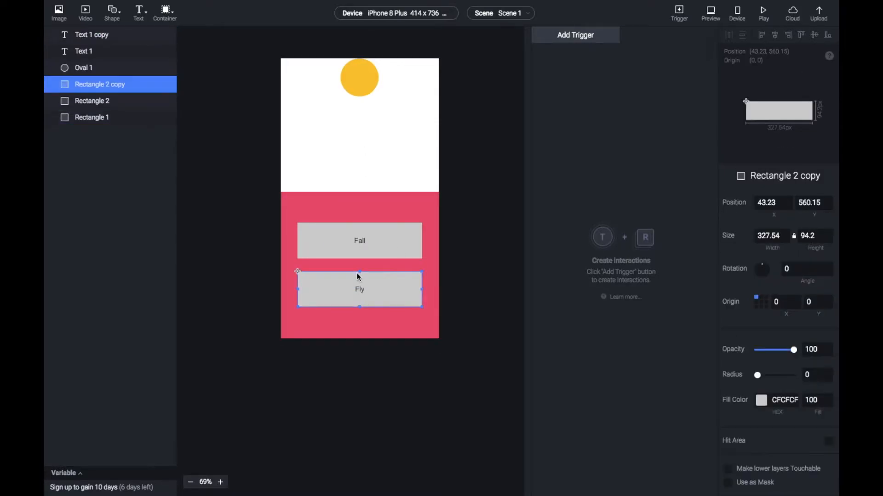
Darken the text colour of both the "Fall" and "Fly" labels to 434343.
click(354, 289)
shift+click(357, 244)
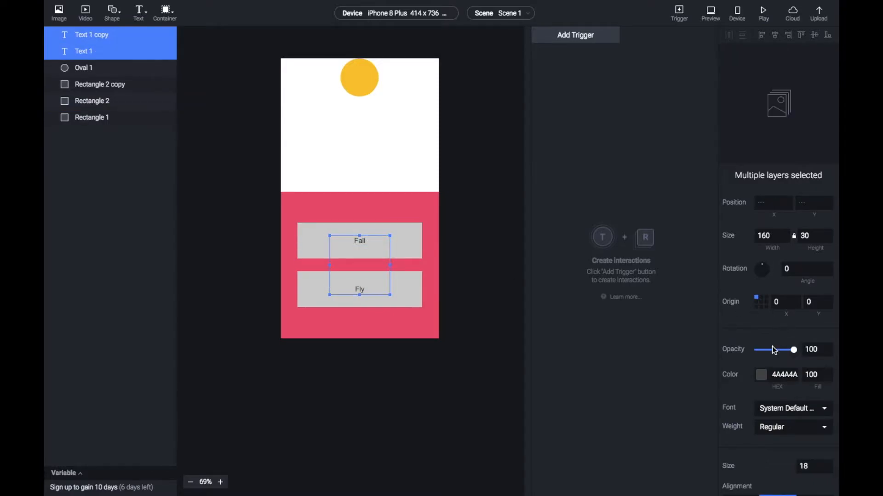
scroll(777, 350, down, 3)
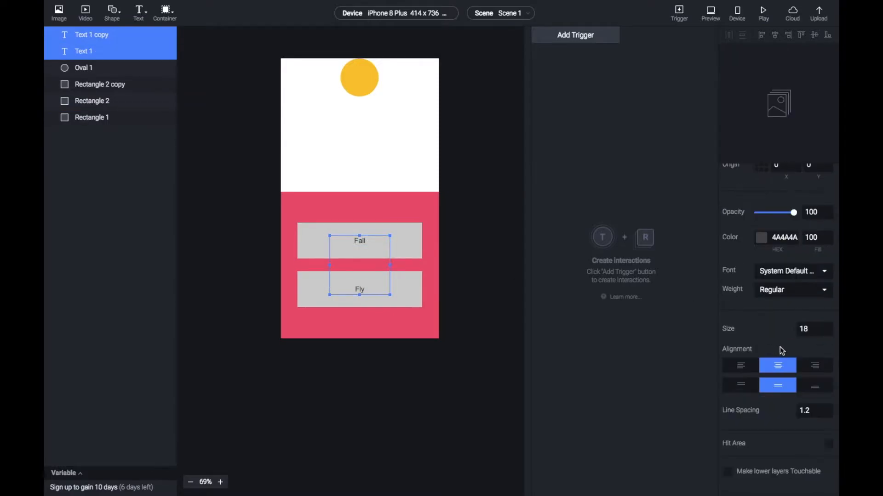
click(765, 237)
mouse_move(704, 274)
mouse_down()
mouse_move(662, 274)
mouse_move(736, 275)
mouse_move(716, 278)
mouse_up()
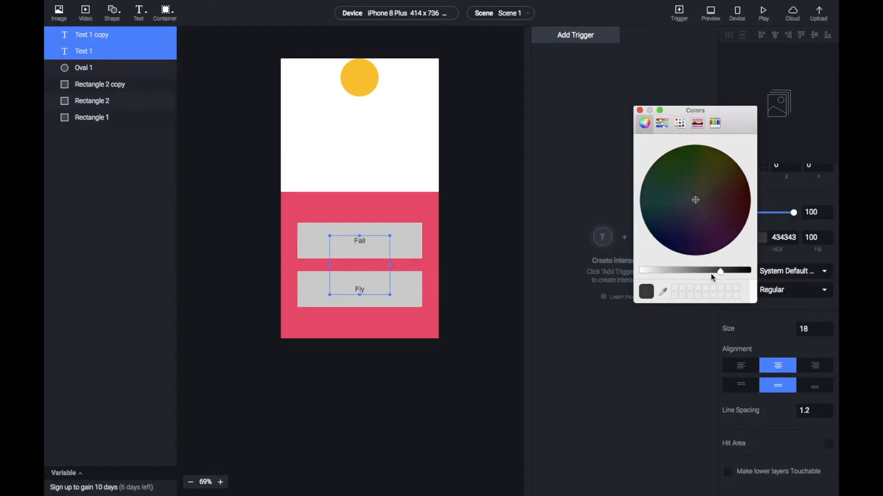
click(639, 110)
Set the font size of both button labels to 28.
click(810, 329)
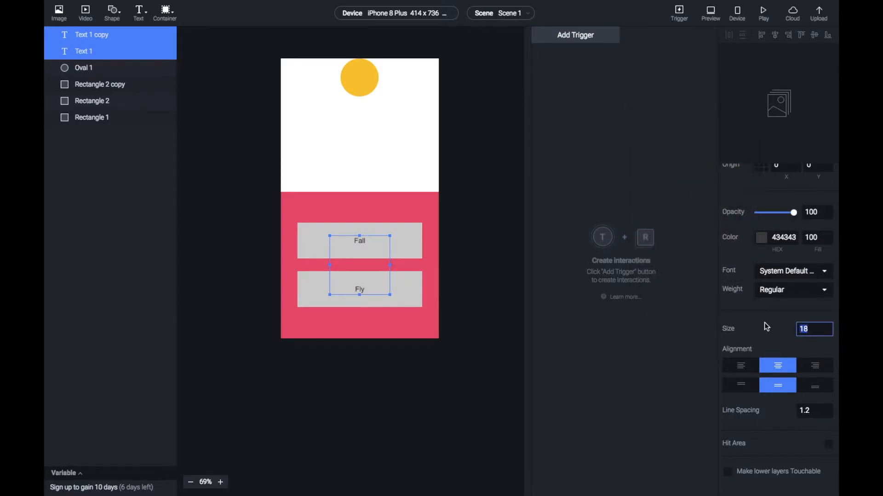
text(28)
click(400, 157)
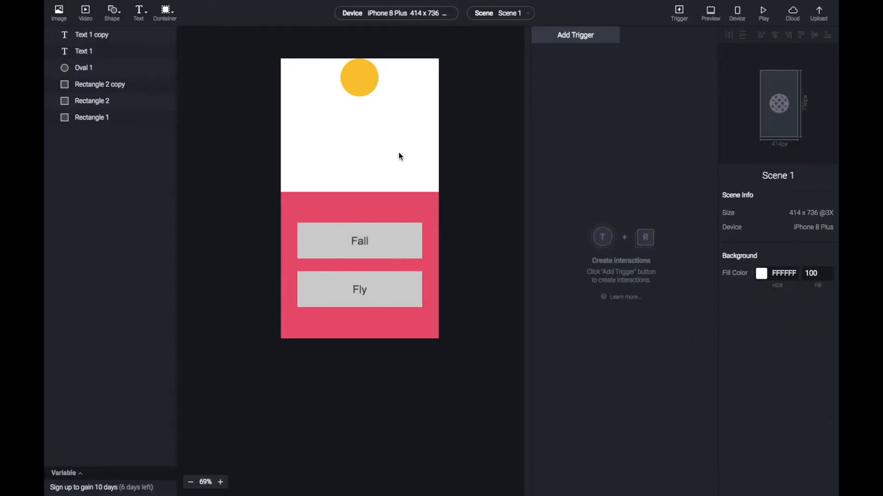
Move the yellow oval to the scene's left and right edges to demonstrate its X position, and return it to the horizontal centre.
click(346, 75)
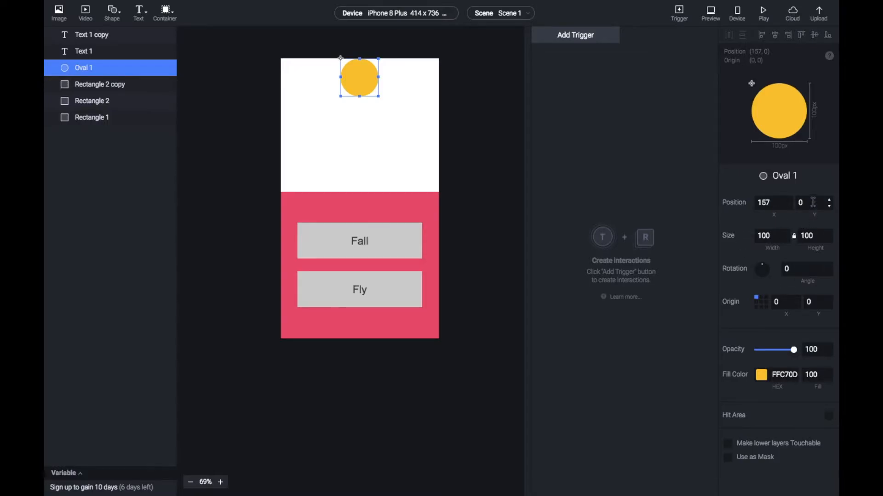
click(762, 202)
click(355, 75)
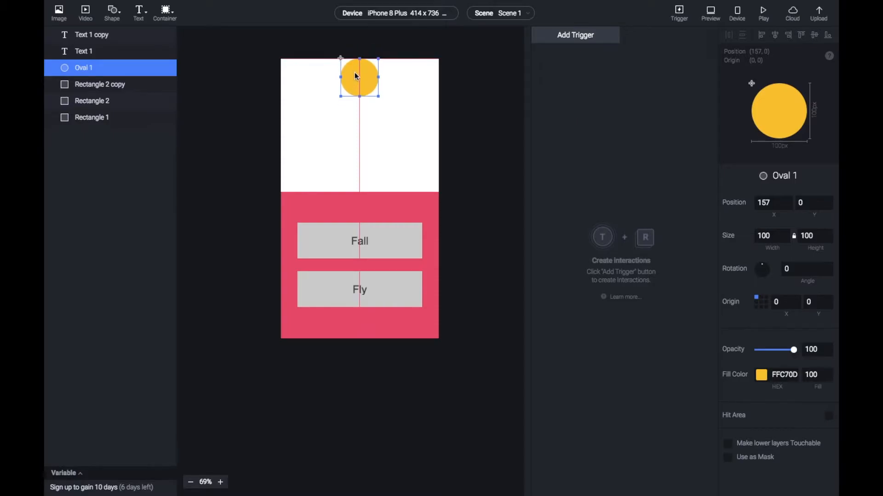
drag(368, 77, 310, 76)
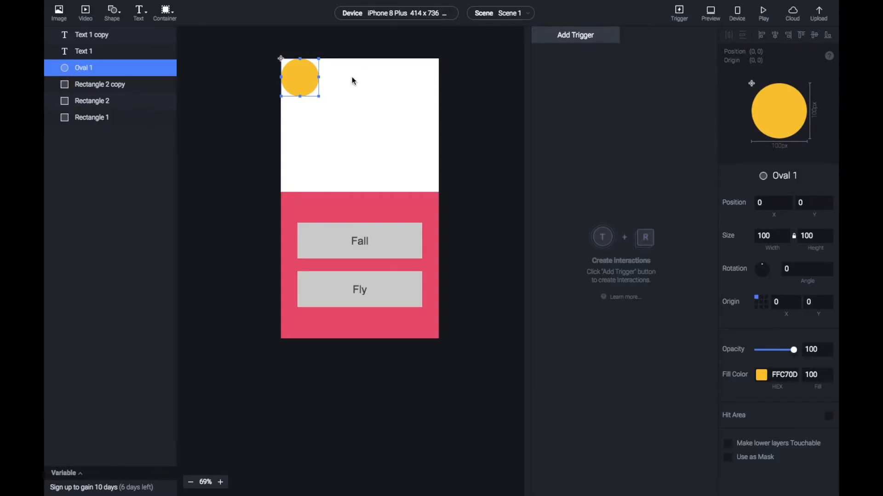
drag(299, 79, 419, 79)
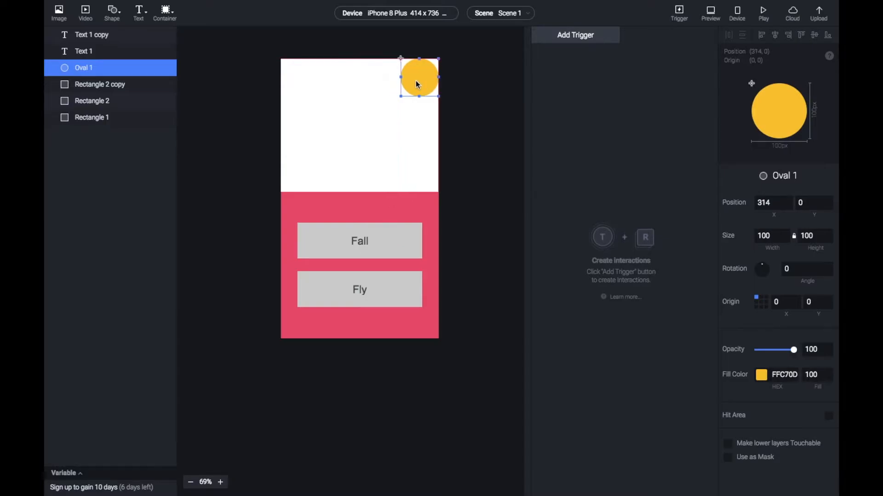
click(778, 202)
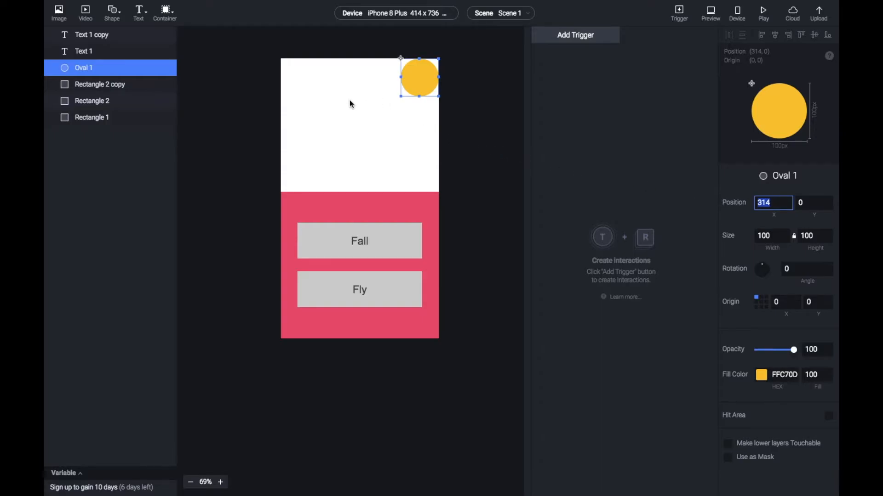
drag(407, 74, 358, 78)
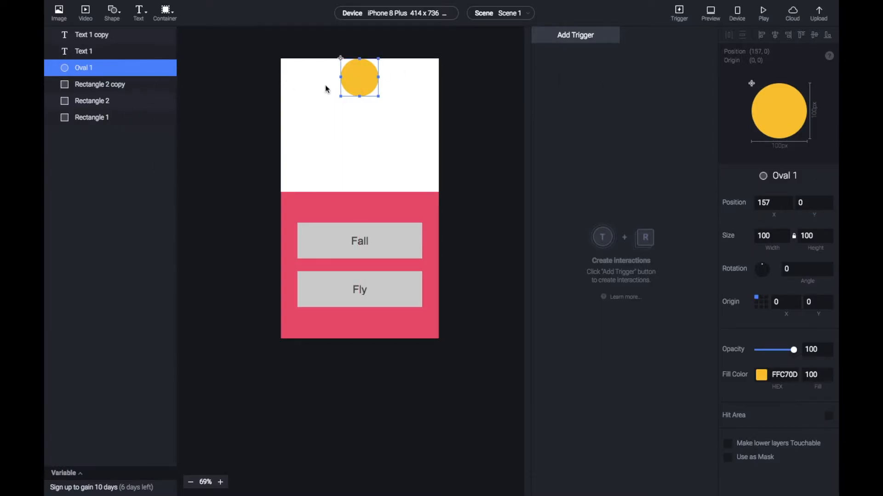
Rest the yellow oval on the pink block's upper edge to read its Y position, and return it to the scene's top edge.
click(810, 205)
click(356, 96)
drag(355, 95, 356, 185)
click(814, 203)
key(ctrl+a)
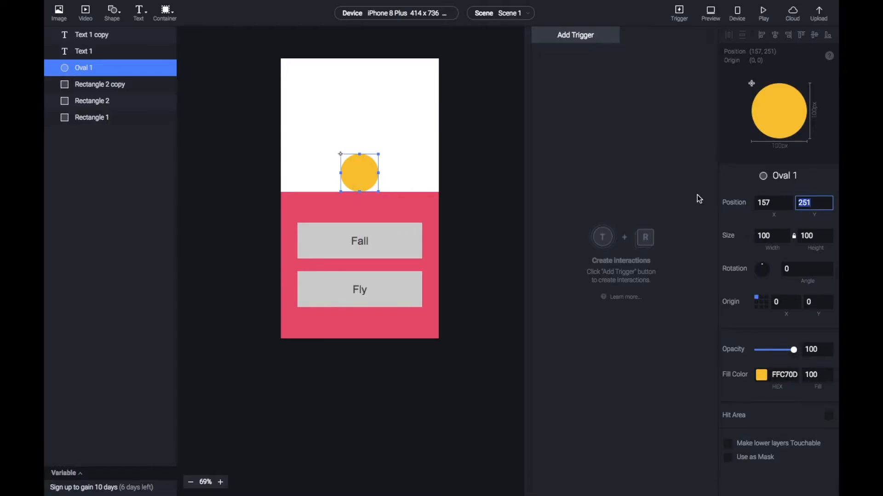
drag(367, 181, 368, 81)
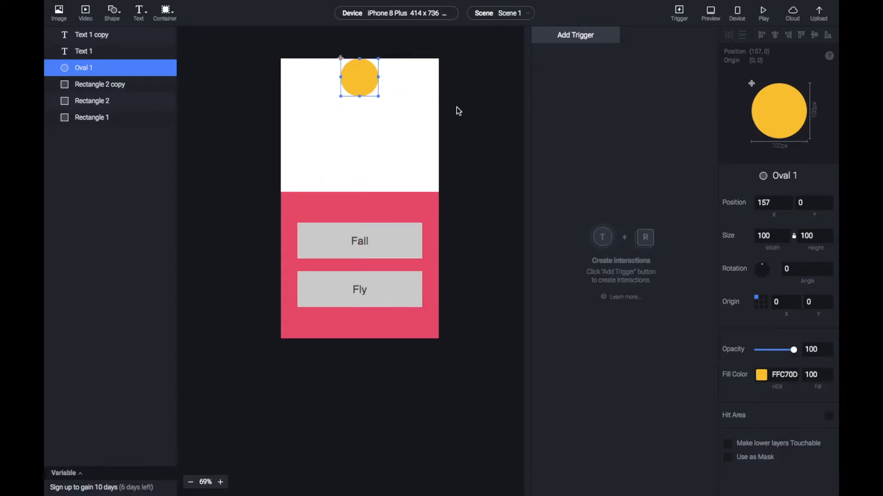
click(456, 107)
click(369, 65)
click(441, 98)
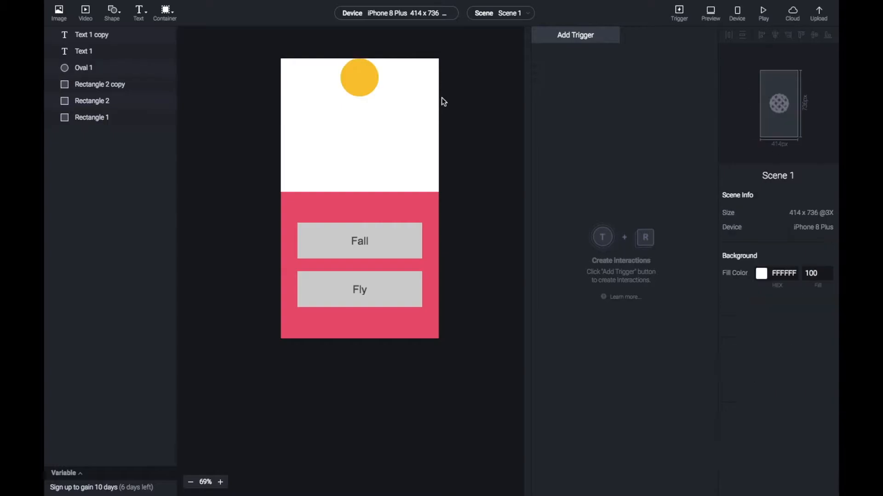
Group the "Fall" text and the upper grey rectangle into one container.
click(361, 239)
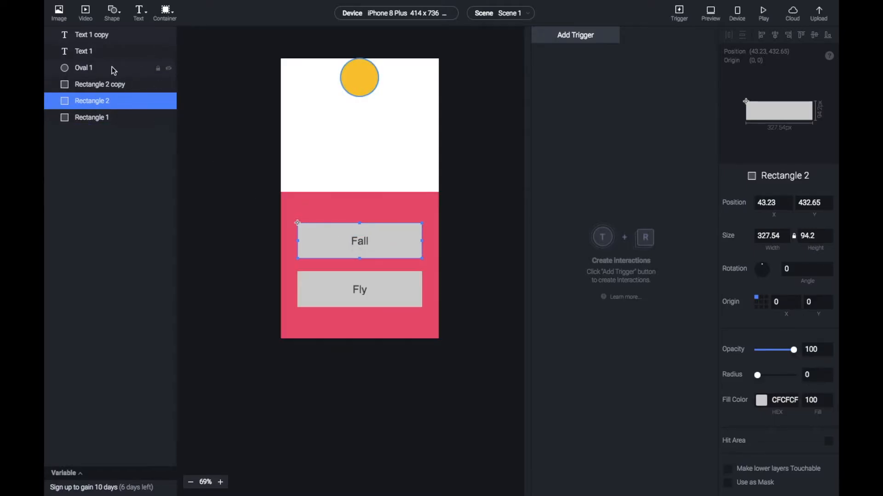
click(114, 52)
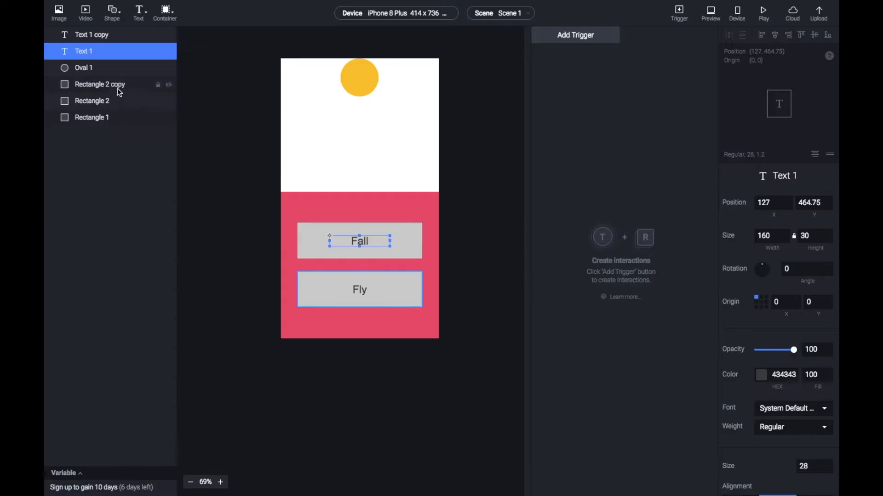
shift+click(316, 249)
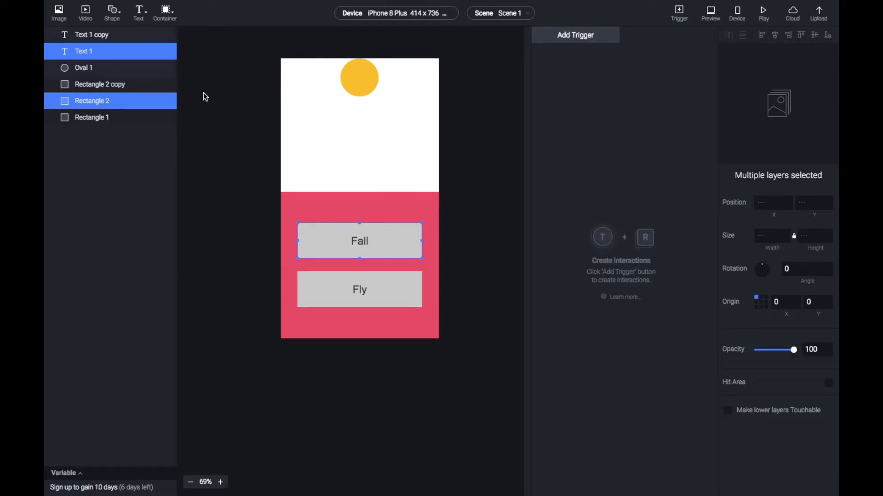
key(ctrl+g)
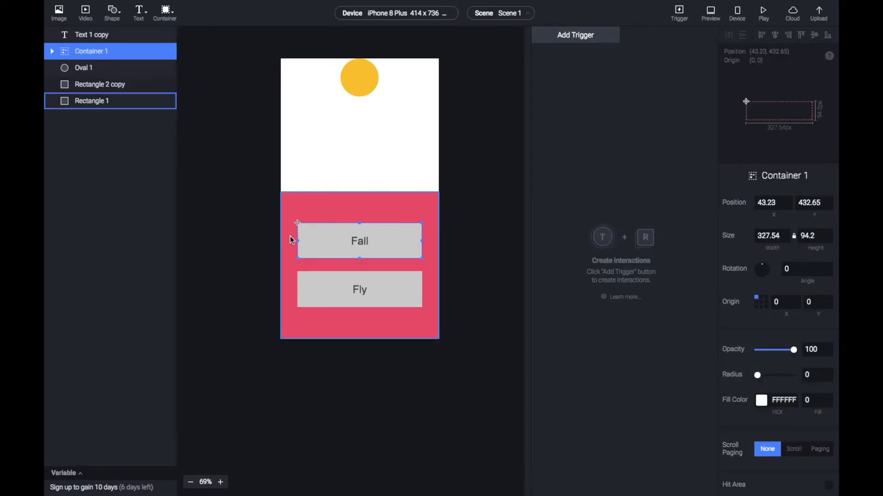
Group the "Fly" text and the lower grey rectangle into a second container.
click(362, 291)
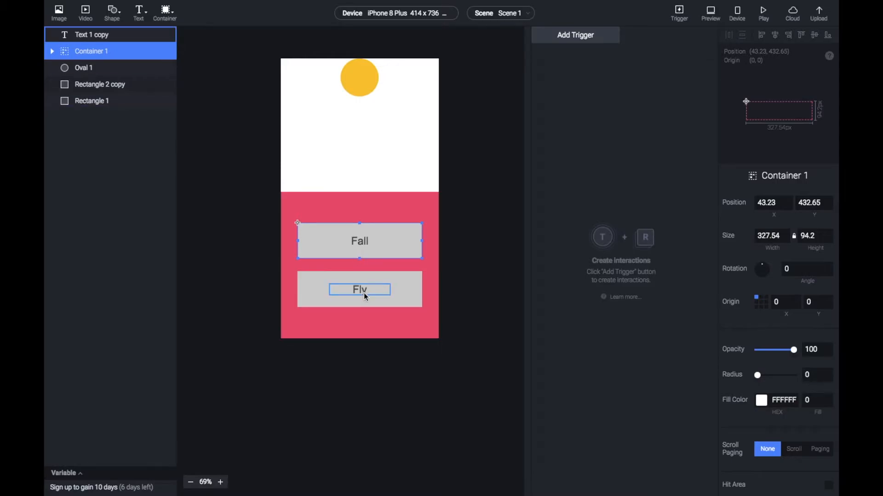
shift+click(304, 289)
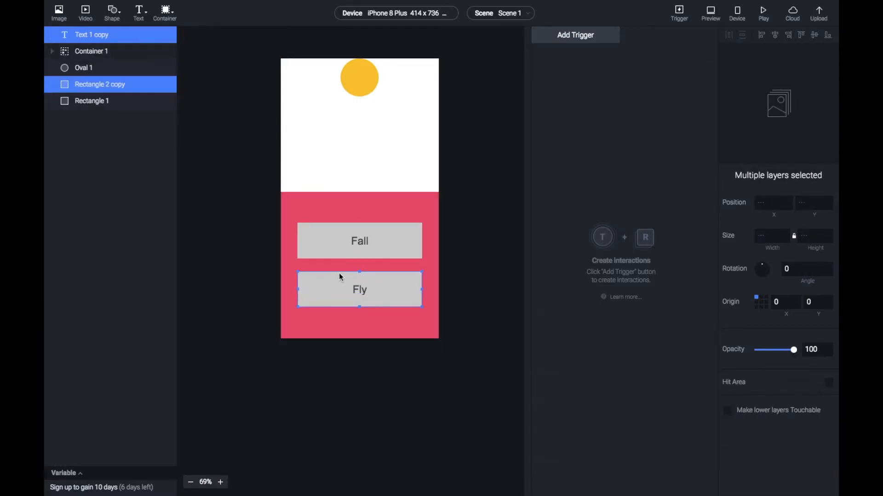
key(ctrl+g)
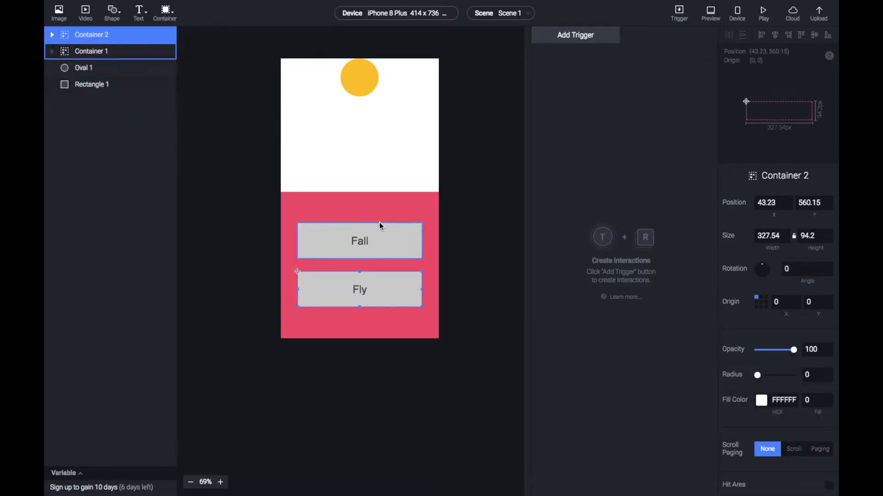
click(372, 257)
click(506, 258)
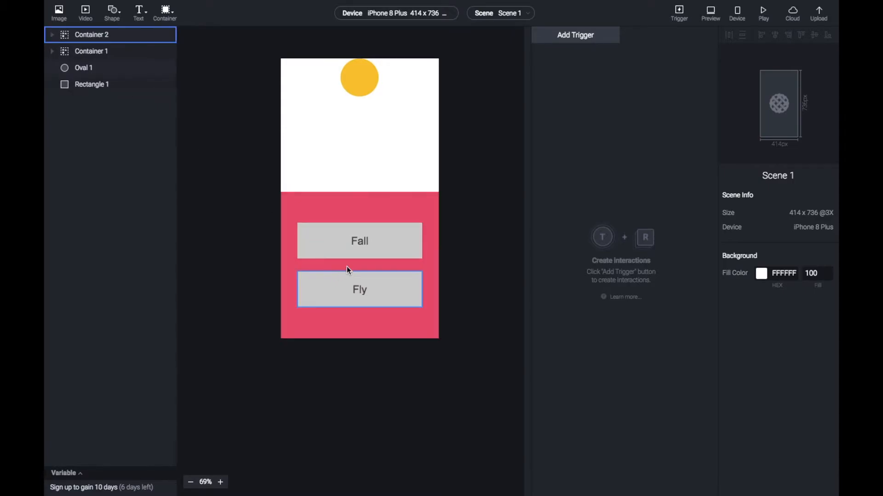
Add a Tap trigger to the "Fall" button's container.
click(360, 247)
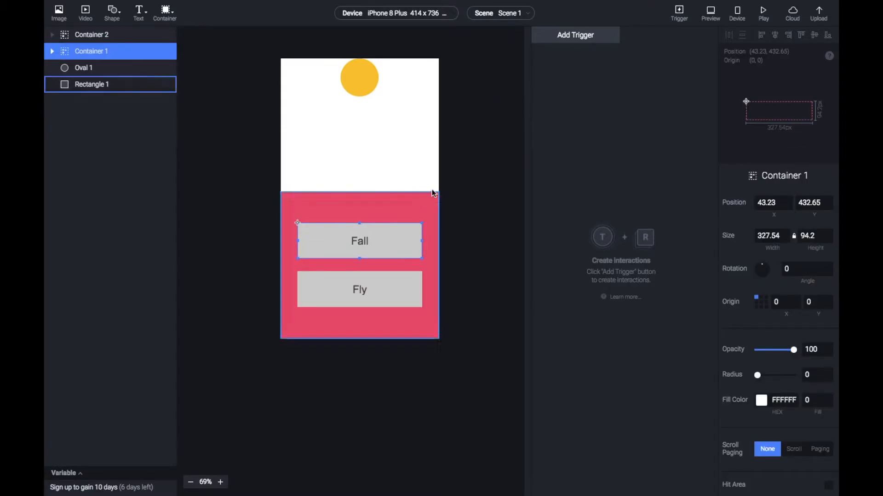
click(578, 39)
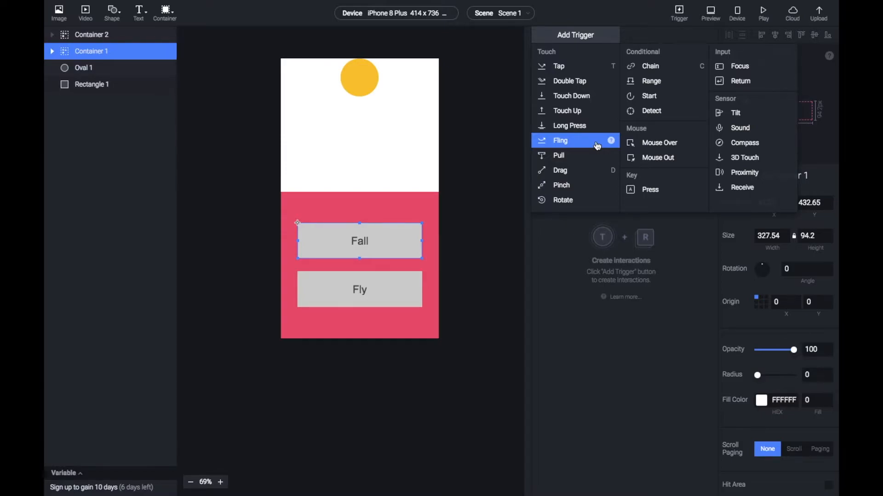
click(580, 68)
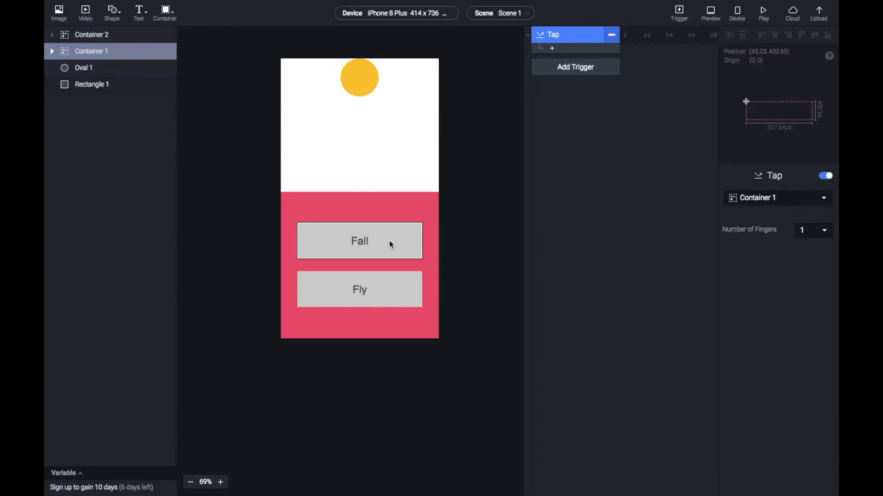
click(768, 202)
click(600, 200)
Add a Move response to the Tap trigger and make Oval 1 its target.
click(551, 49)
click(558, 61)
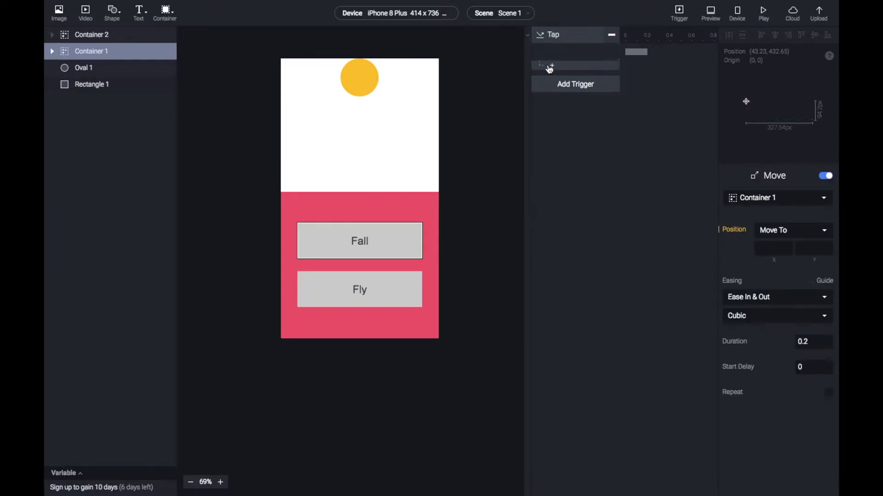
click(758, 199)
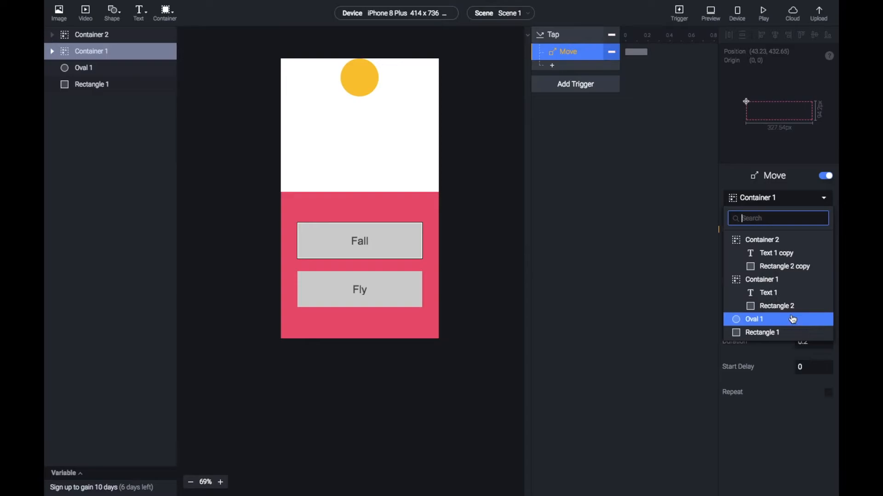
click(794, 319)
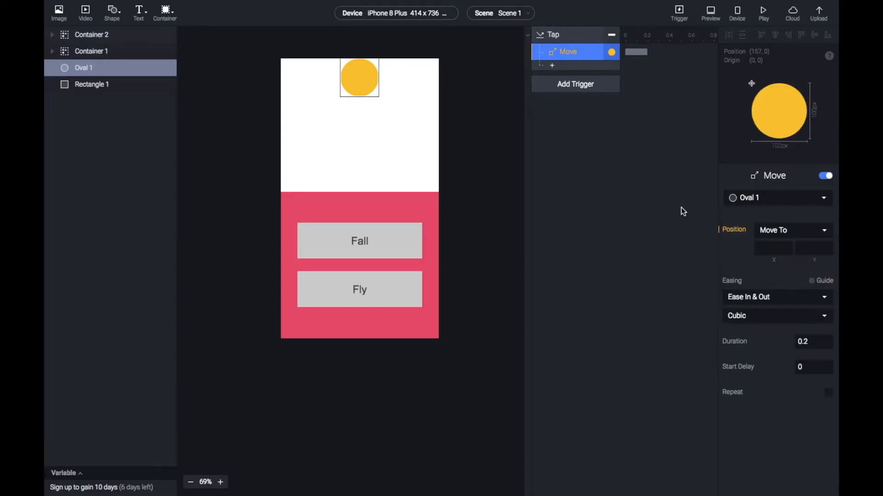
Set the Move response's destination Y to 251 and its duration to 2.
click(803, 248)
text(251)
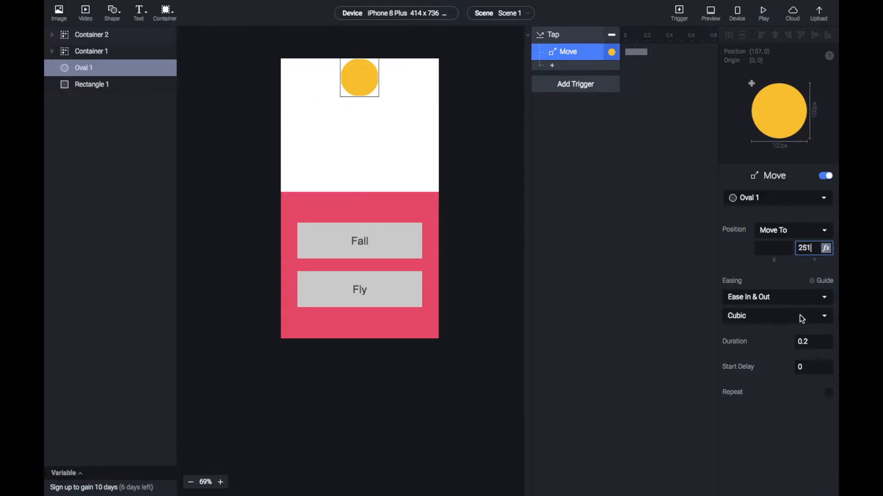
click(812, 340)
text(2)
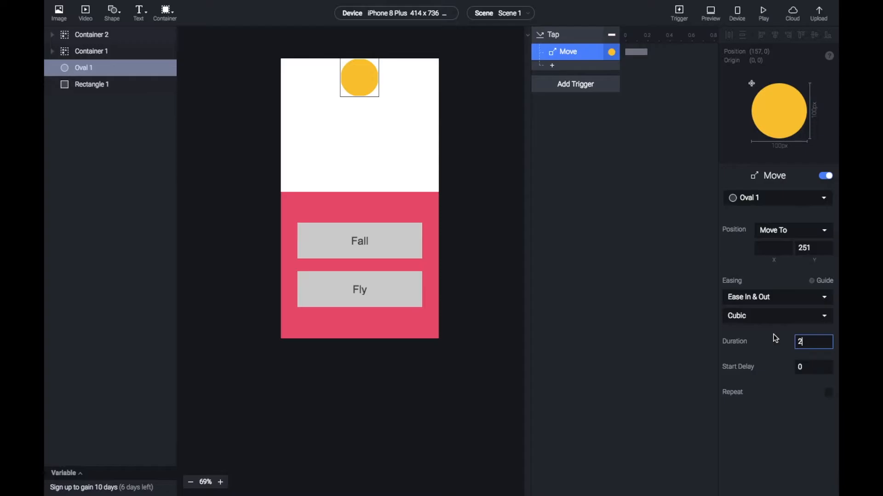
key(Return)
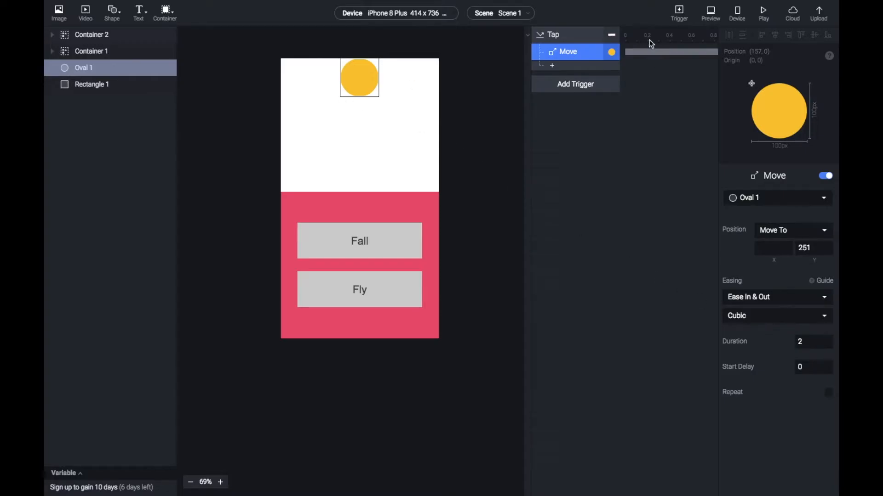
Preview the scene and test the "Fall" button's ball movement.
click(710, 14)
click(511, 282)
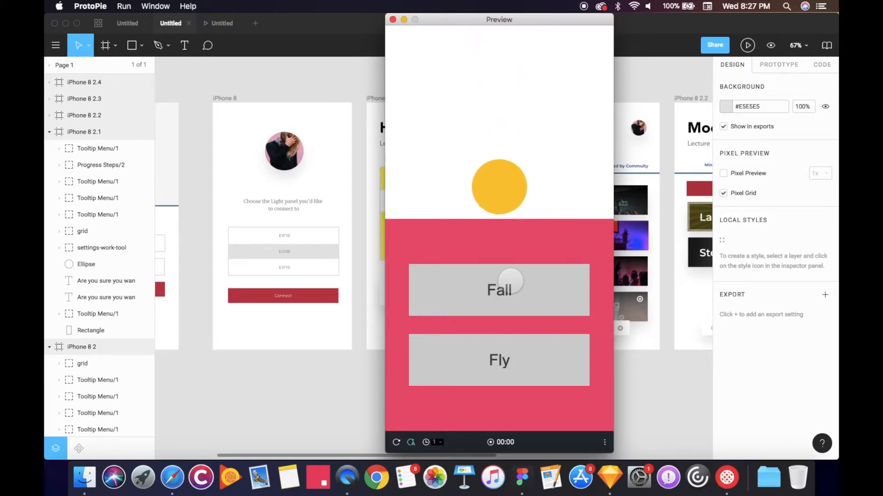
key(ctrl+Right)
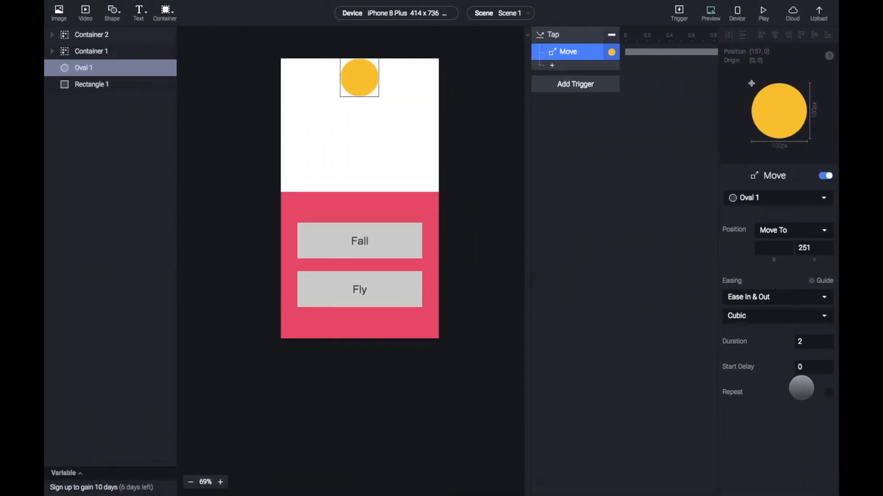
Set the easing of the "Fall" button's Move response to Cubic Bezier and preview the scene.
click(810, 368)
click(751, 317)
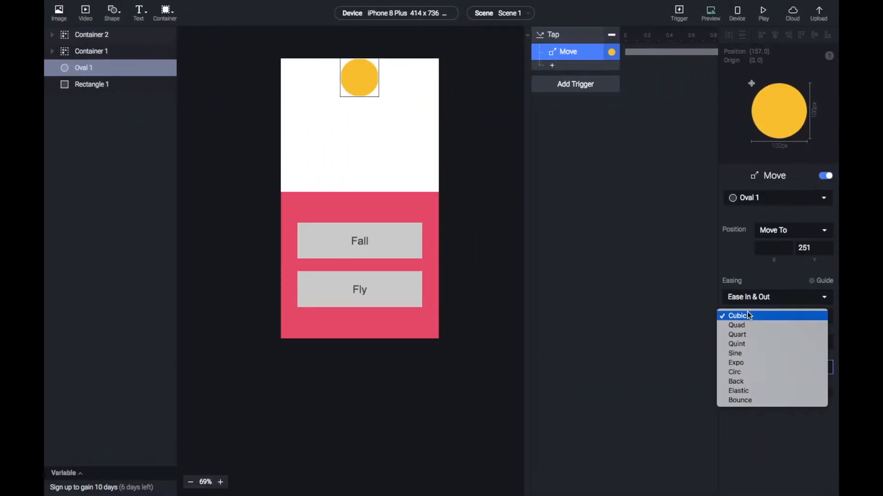
click(746, 434)
click(736, 296)
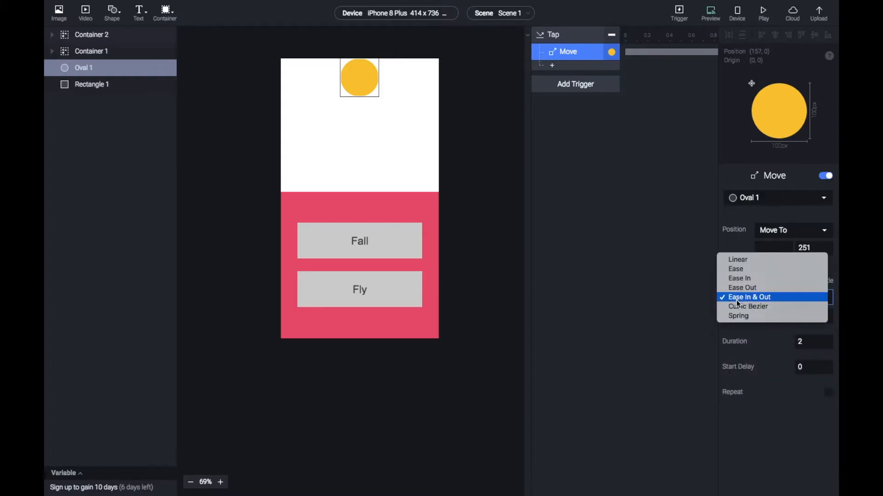
click(738, 305)
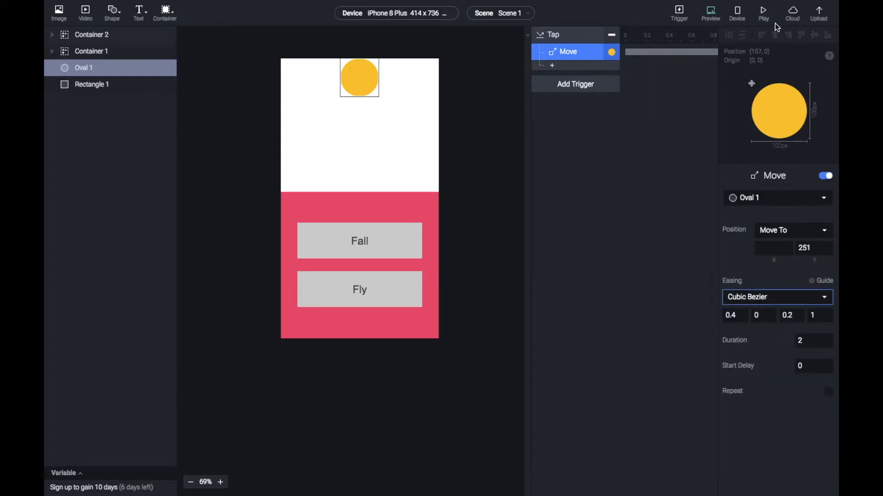
click(710, 14)
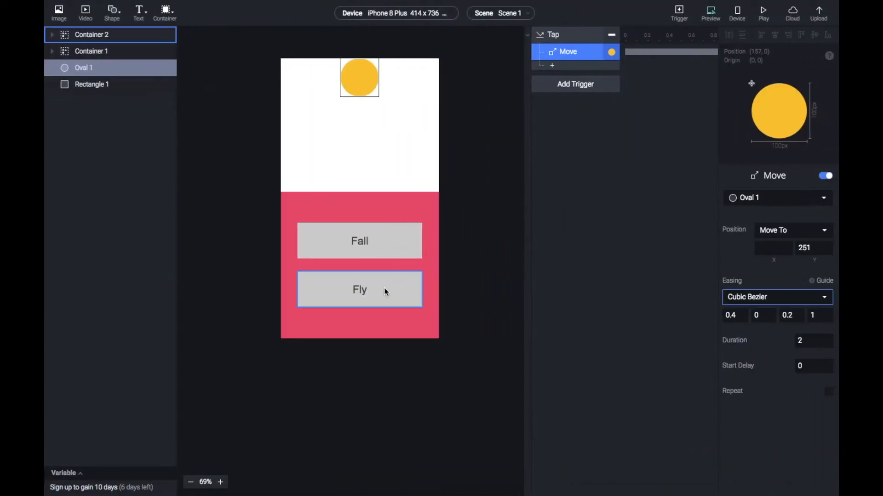
Add a Tap trigger to the "Fly" button's container.
click(391, 283)
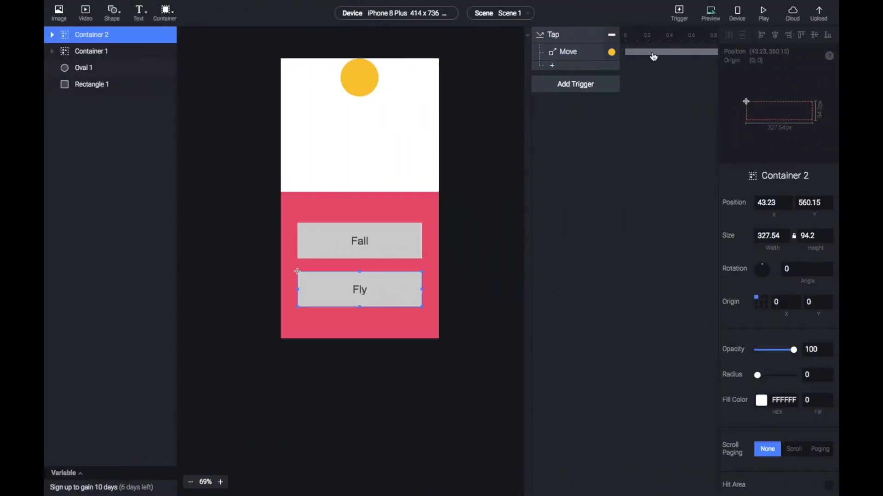
click(557, 85)
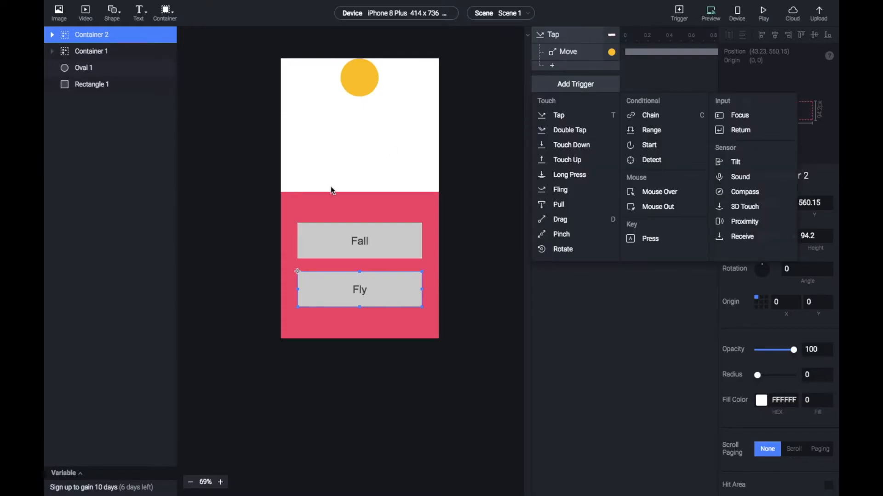
click(558, 115)
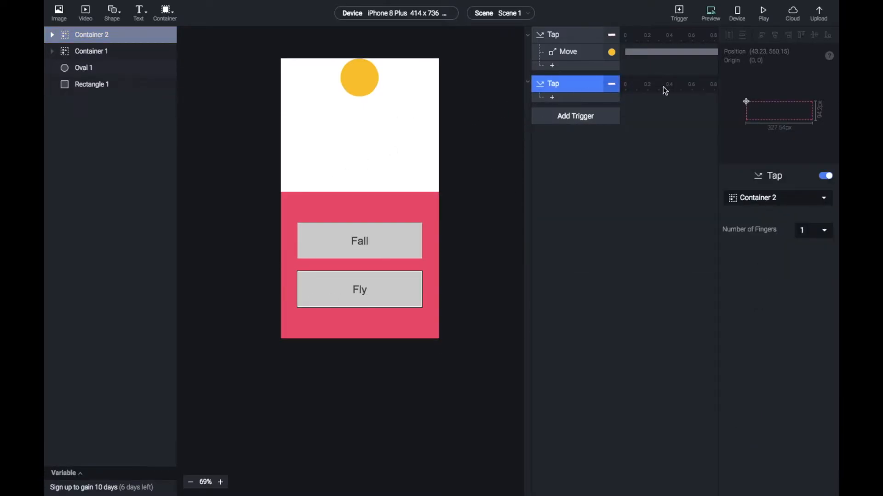
click(800, 196)
click(689, 219)
Add a Move response to the "Fly" Tap trigger with a destination Y of 0.
click(578, 103)
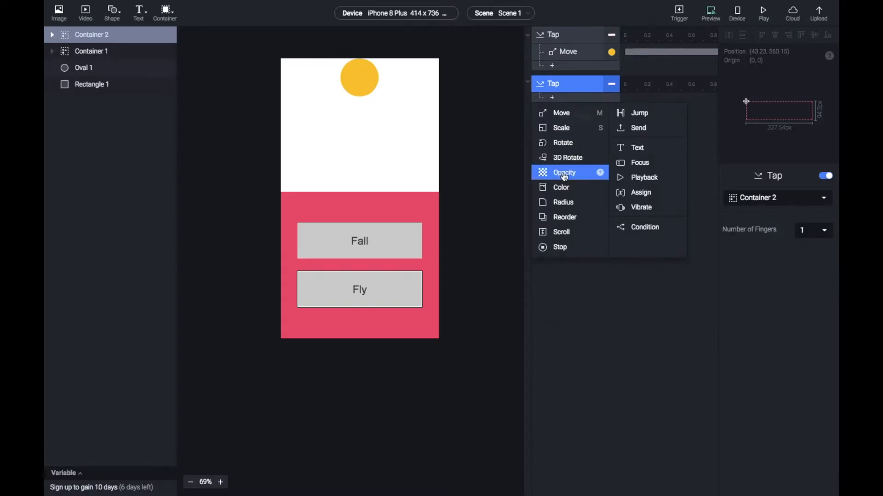
click(565, 114)
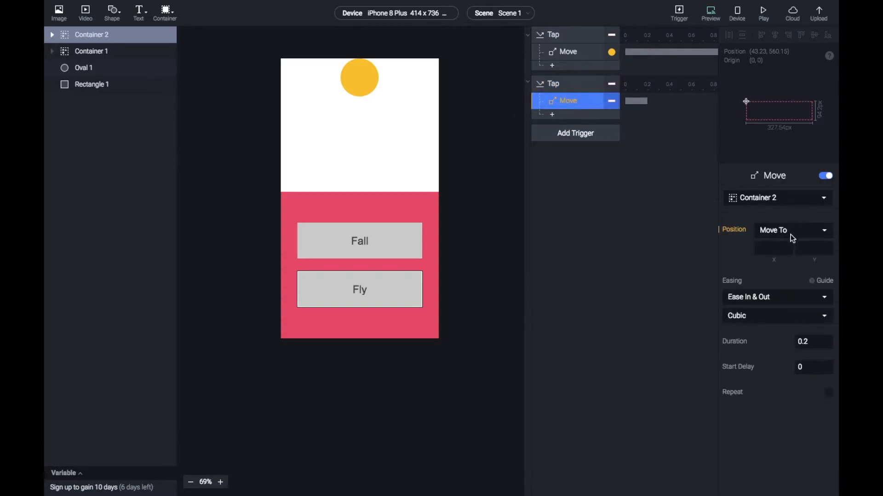
click(800, 247)
text(0)
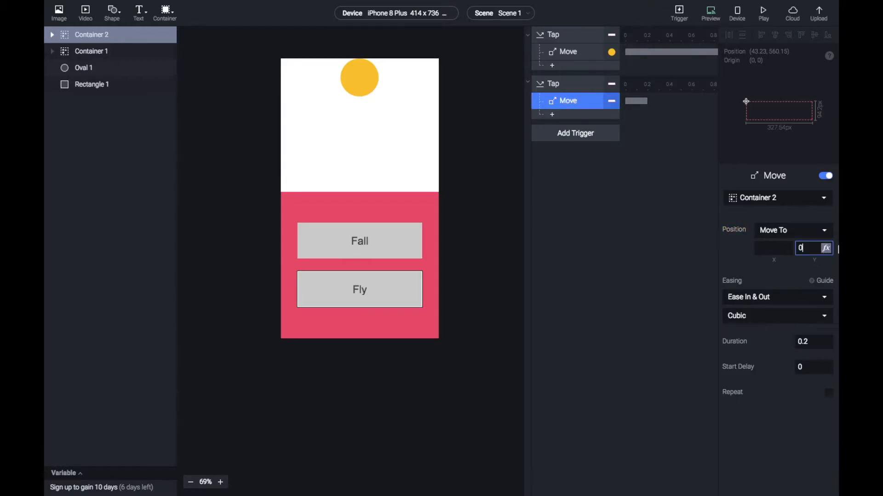
Test the "Fall" and "Fly" buttons in the preview.
click(708, 14)
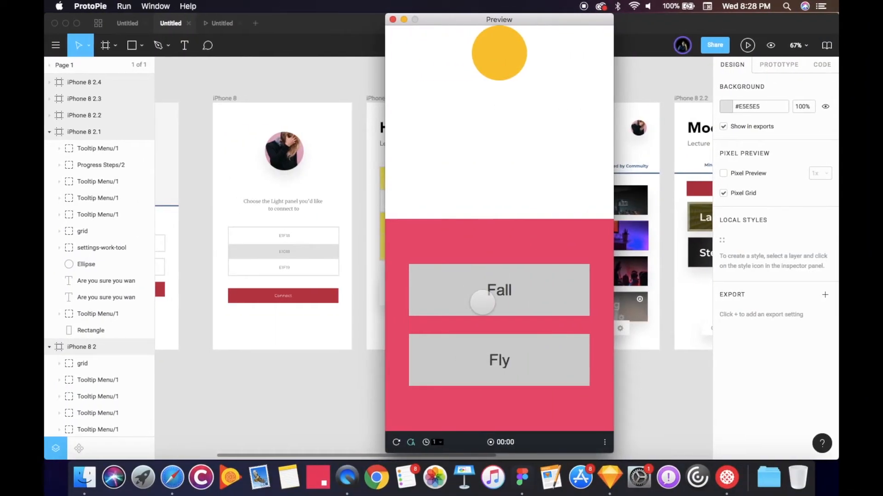
click(482, 303)
click(492, 360)
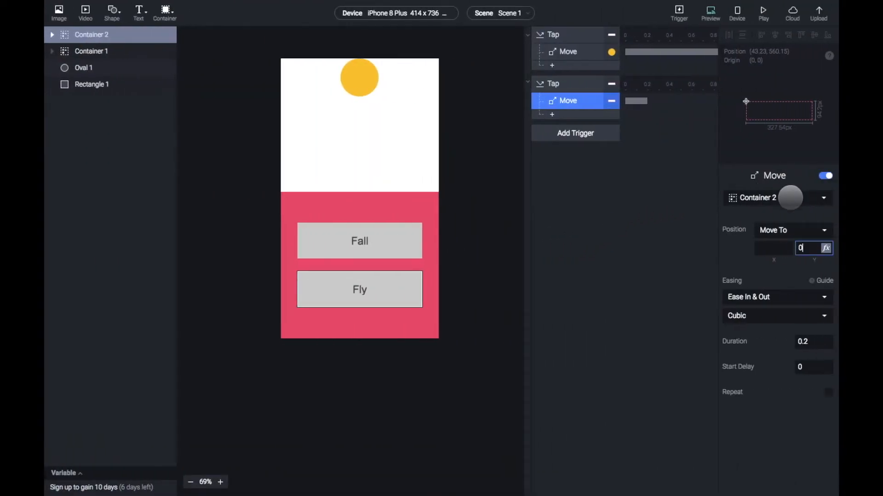
Make Oval 1 the target of the "Fly" Move response and test both buttons in the preview.
click(796, 198)
click(754, 319)
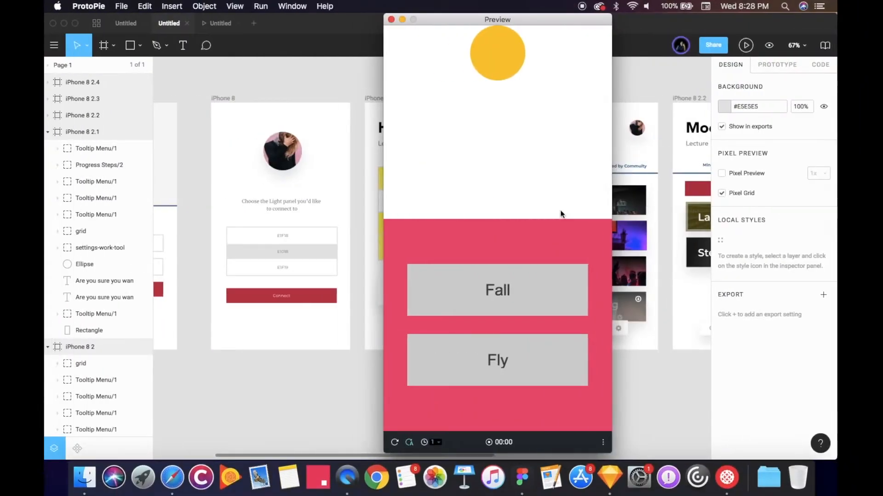
click(499, 290)
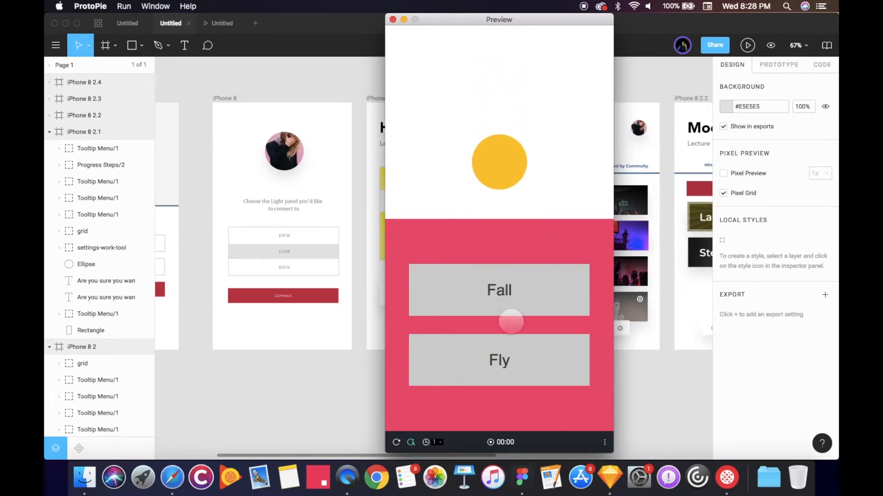
click(506, 352)
click(499, 291)
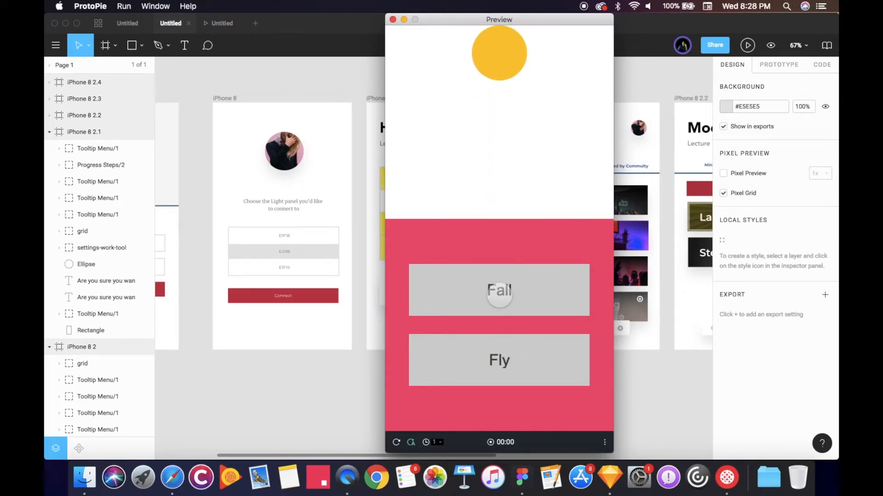
click(487, 368)
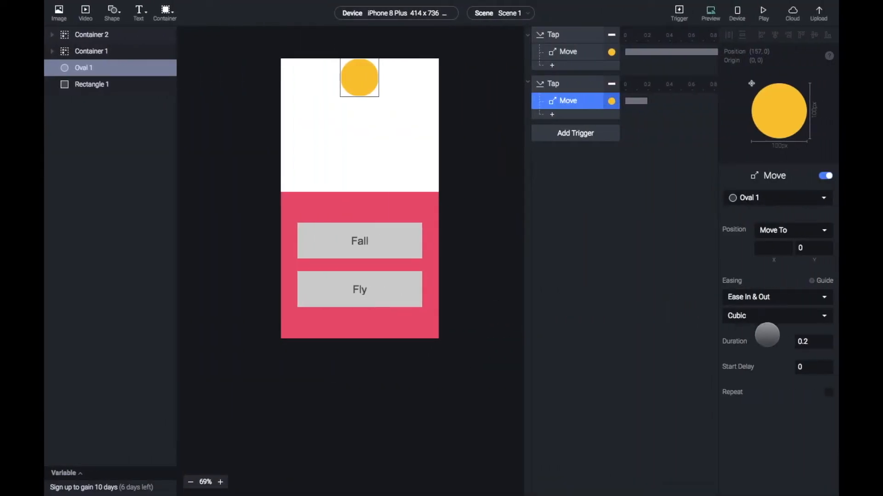
Set the duration of the "Fly" Move response to 2 and replay both buttons in the preview.
click(813, 342)
text(2)
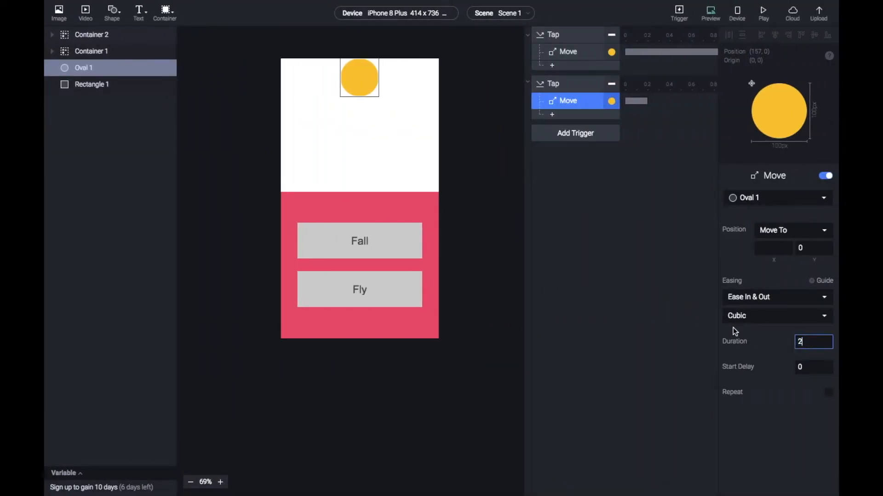
click(706, 21)
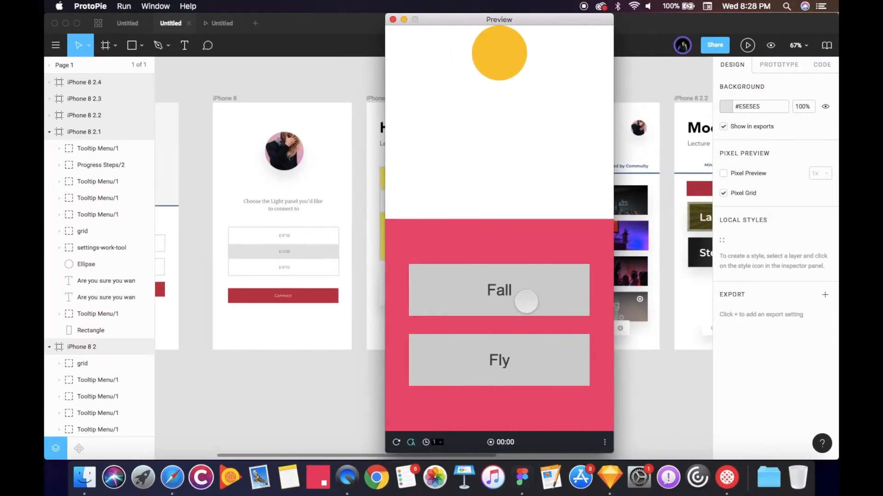
click(525, 302)
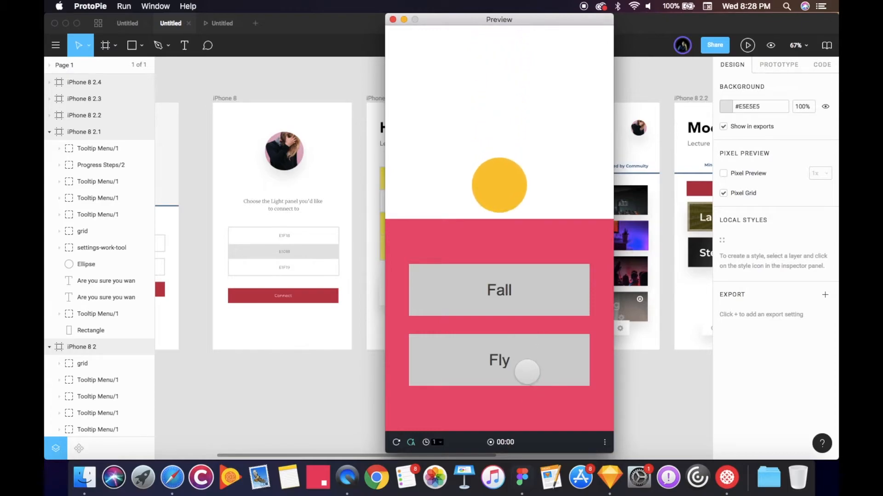
click(527, 372)
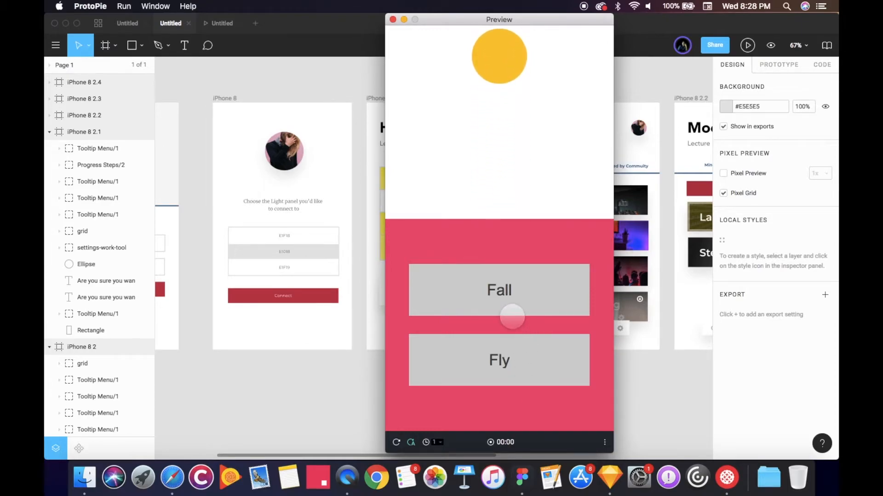
click(512, 316)
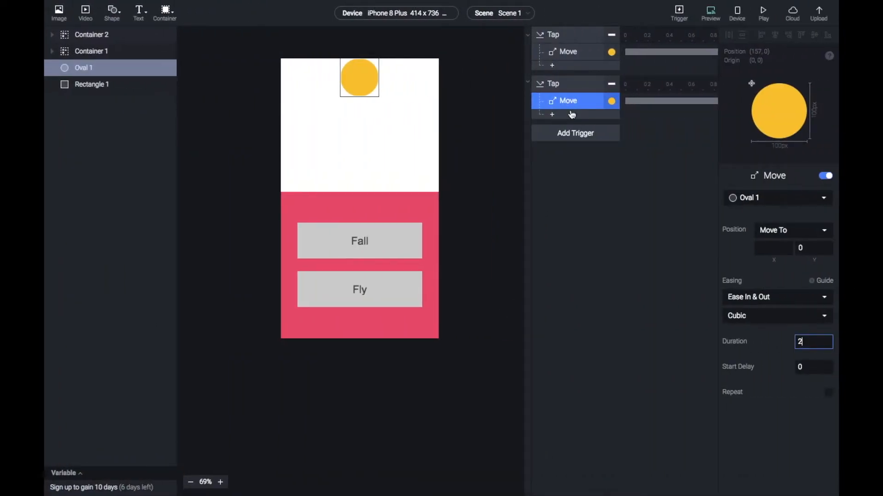
Add a Scale response for Oval 1 to the "Fall" button's Tap trigger.
click(559, 114)
click(553, 67)
click(553, 68)
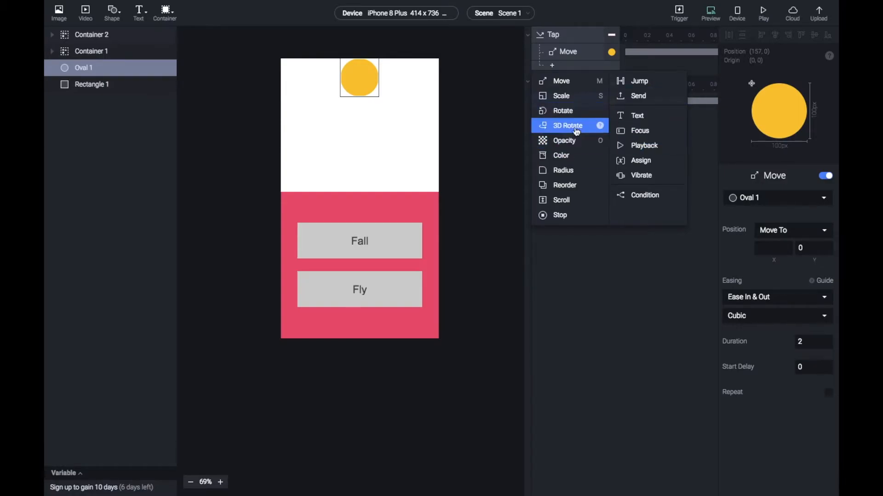
click(568, 96)
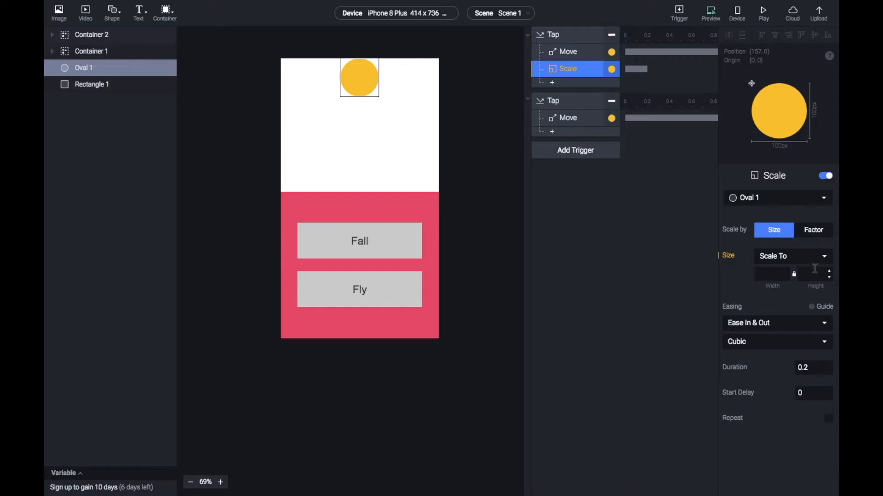
Set the "Fall" Scale response to scale by Factor, using Scale By with a value of 200%.
click(812, 231)
click(791, 257)
click(773, 251)
click(769, 274)
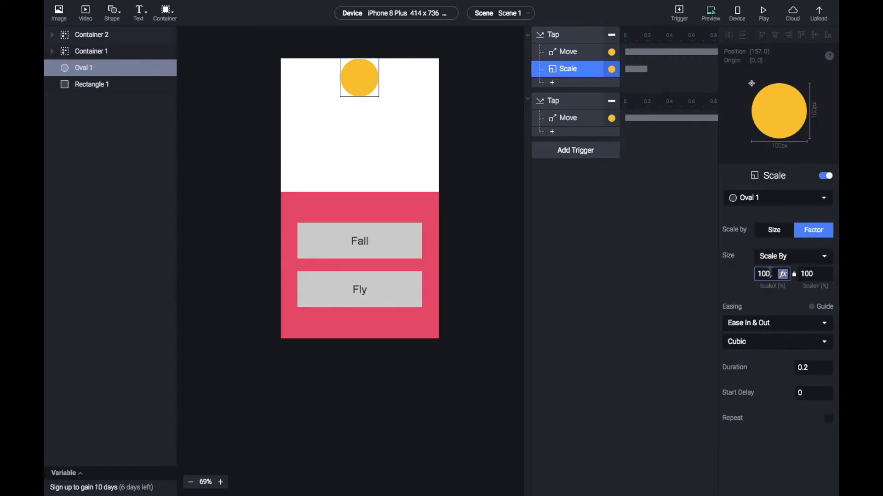
text(200)
Copy the Scale response into the "Fly" Tap trigger and set its scale to 100%.
drag(562, 74, 577, 115)
click(777, 271)
text(100)
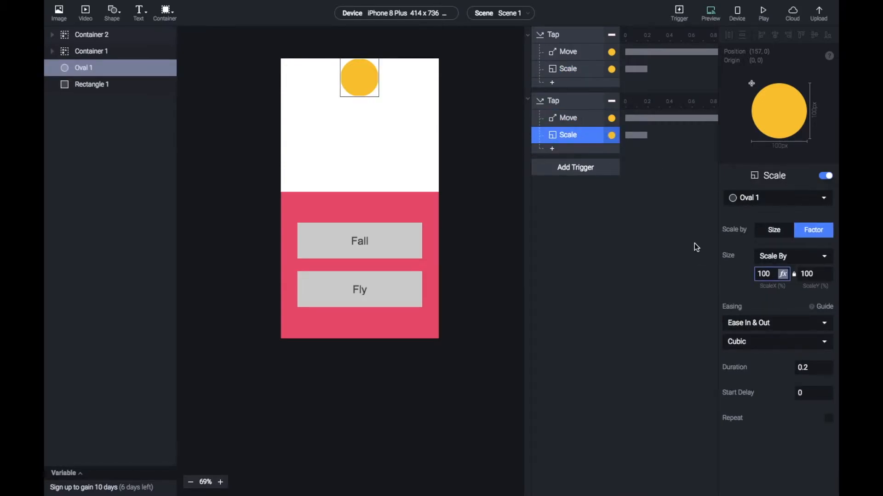
Test the ball's scaling with the "Fall" and "Fly" buttons in the preview.
key(ctrl+Left)
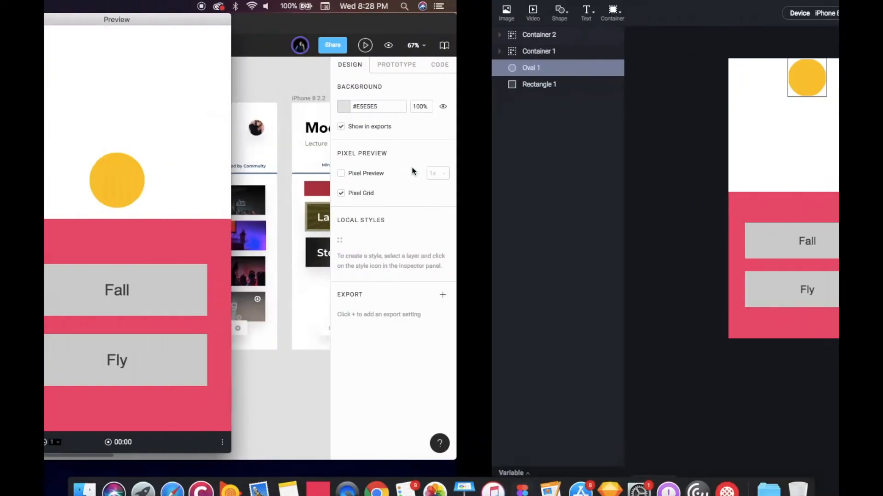
click(528, 290)
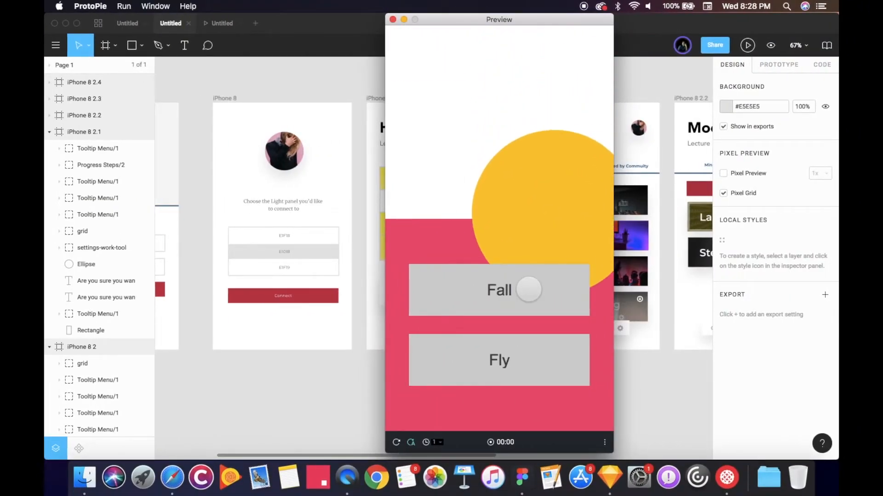
click(510, 359)
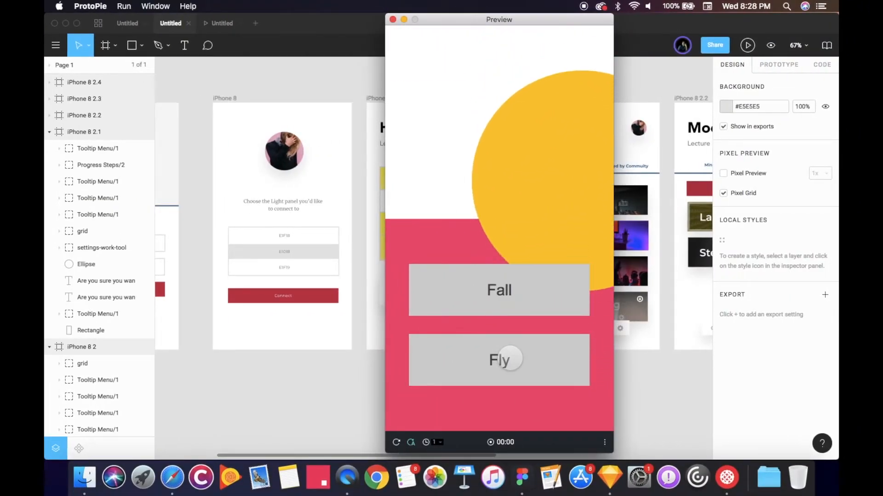
key(ctrl+Right)
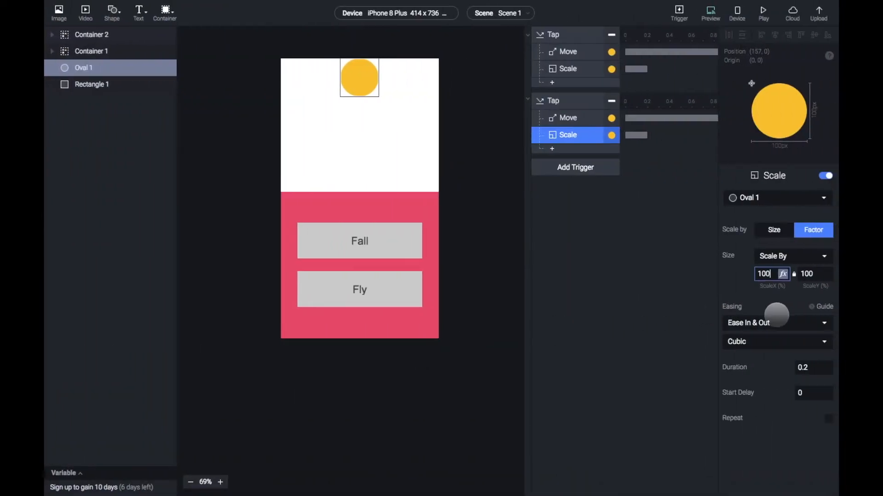
Change the "Fly" Scale response to Scale To and test both buttons again in the preview.
click(784, 256)
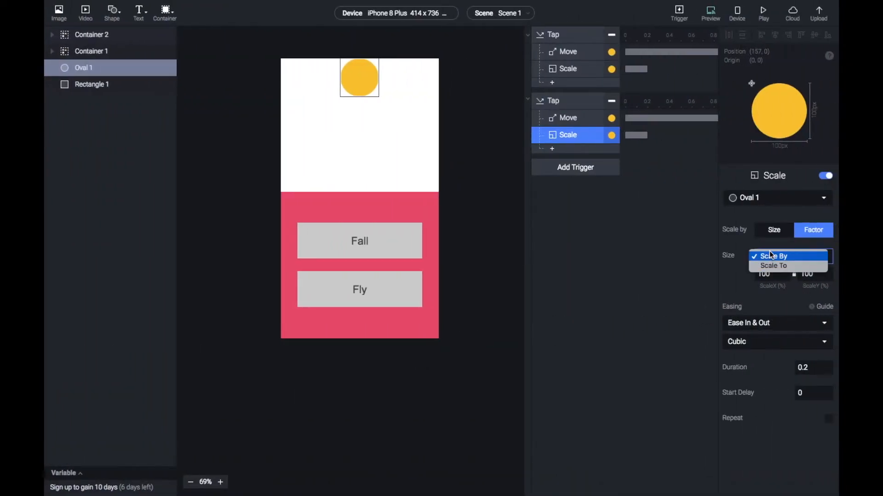
click(772, 265)
click(714, 24)
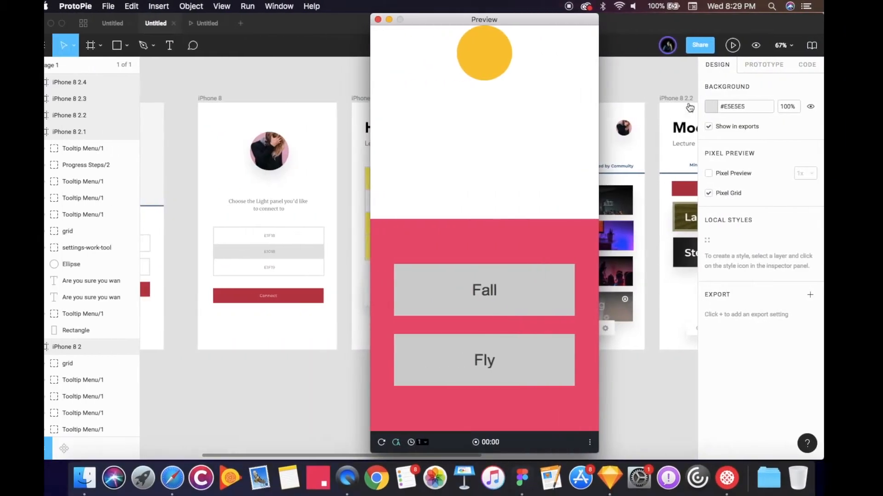
click(498, 292)
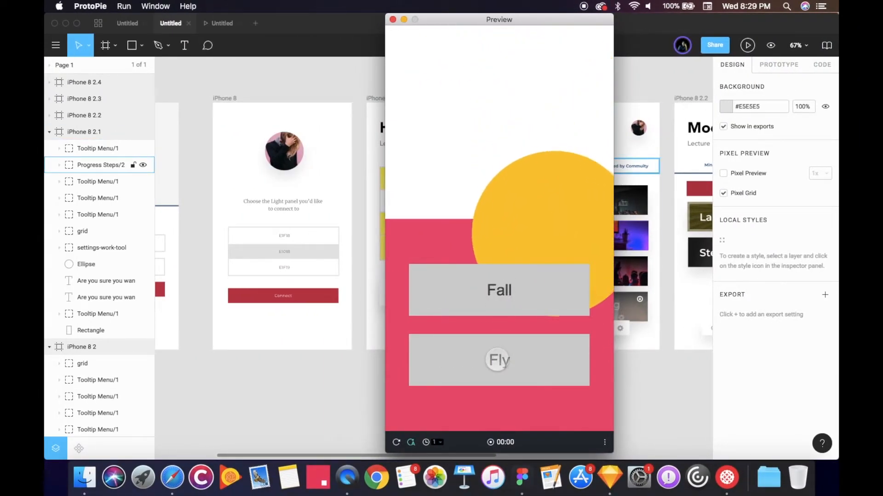
click(499, 361)
click(477, 297)
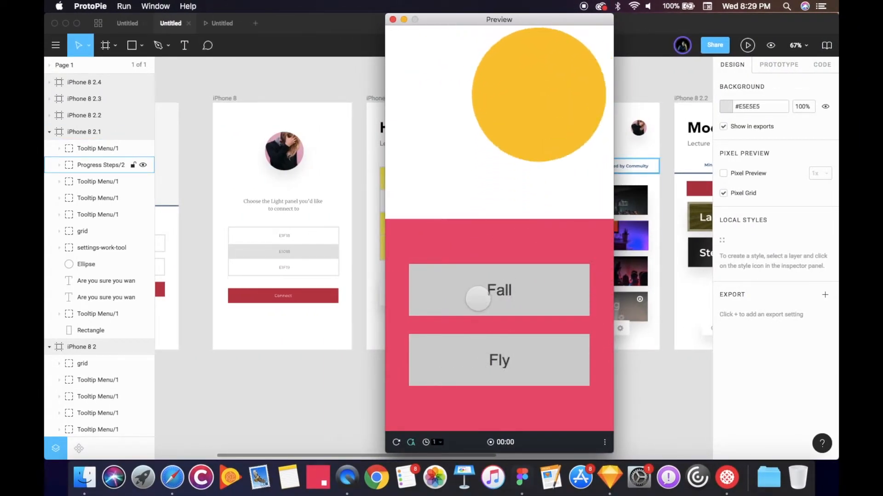
Test the "Fly" button in the preview and review the Scale response's Scale By and Scale To size modes.
click(479, 359)
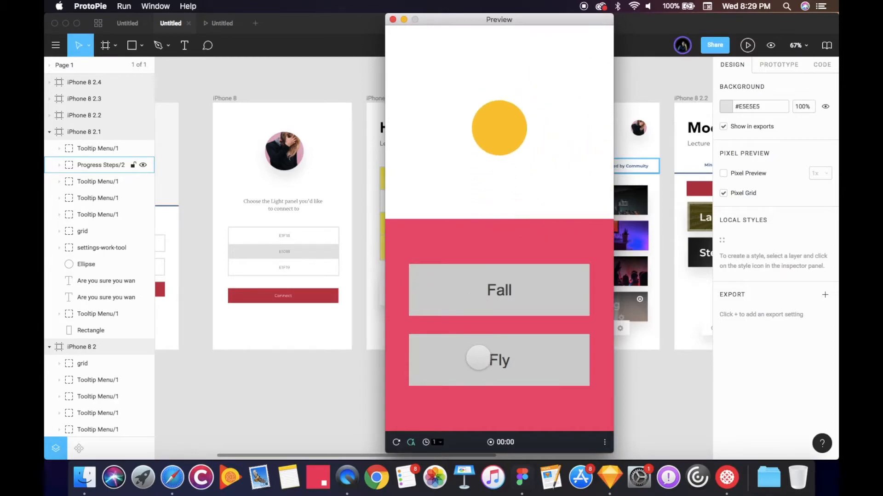
key(ctrl+Right)
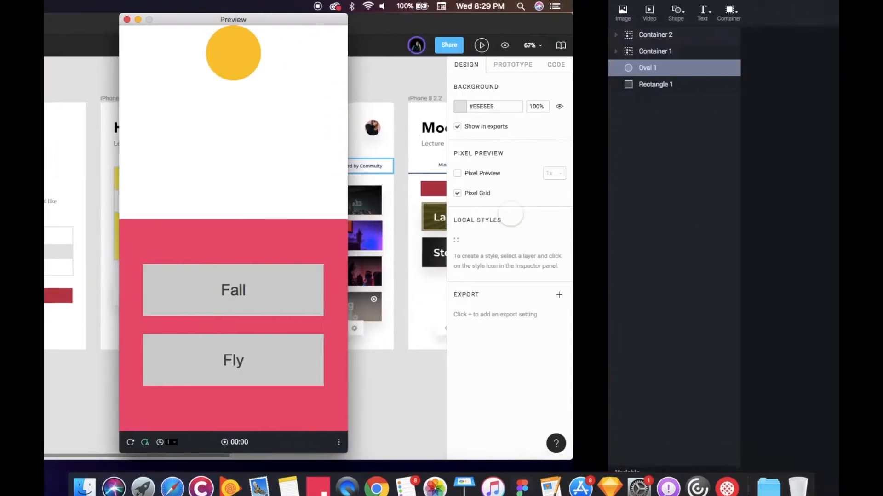
click(814, 257)
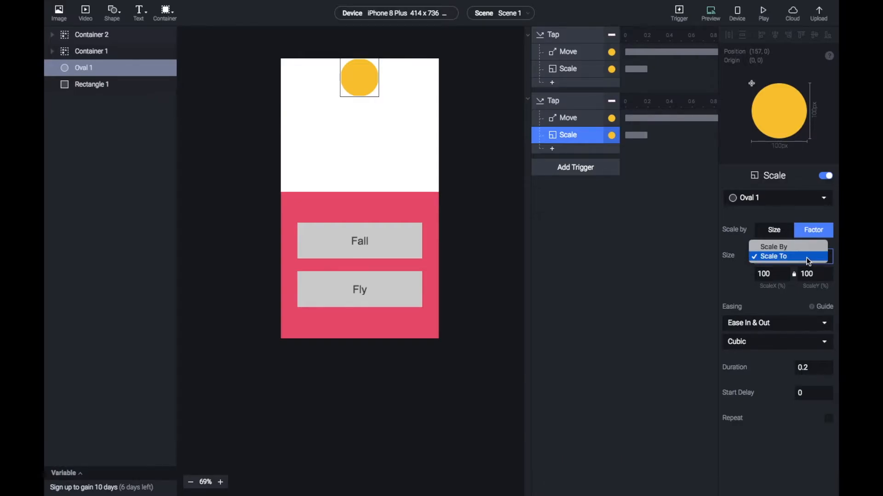
click(771, 273)
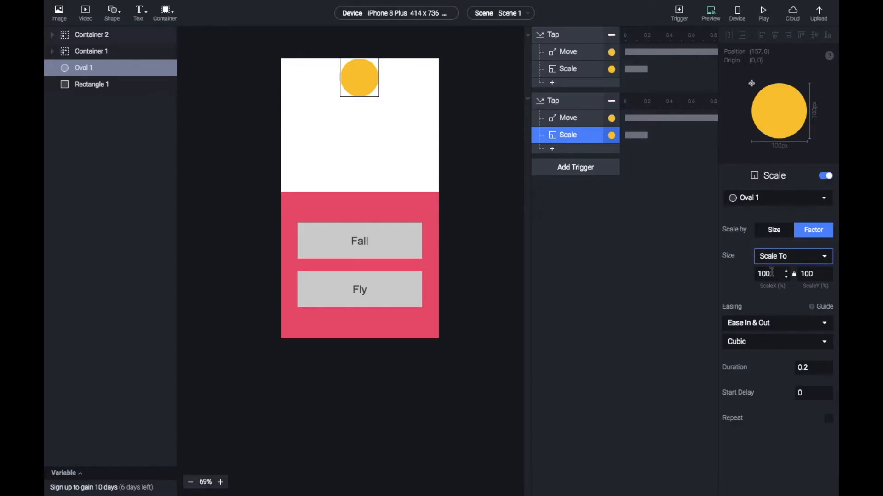
click(772, 256)
click(715, 246)
Review the responses that can be added to the second Tap trigger.
click(386, 180)
click(572, 136)
click(568, 148)
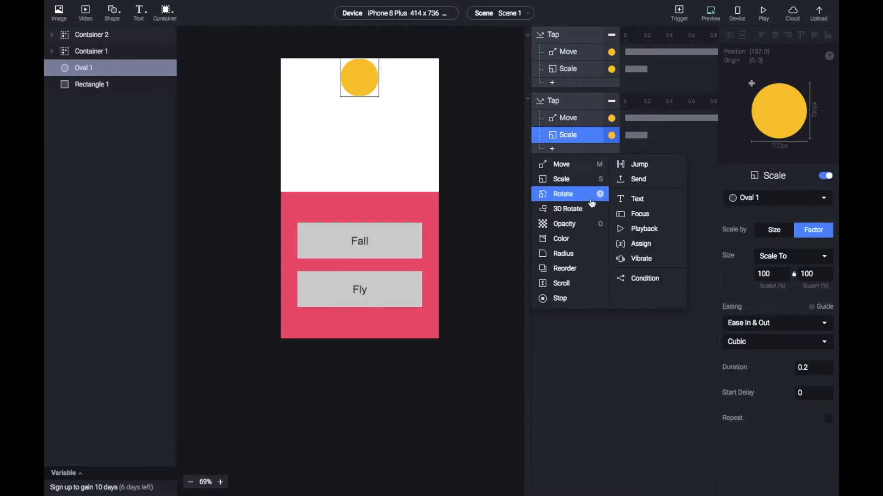
click(449, 167)
Clear the scene by deleting the yellow ball, the remaining layers and both Tap triggers.
click(354, 75)
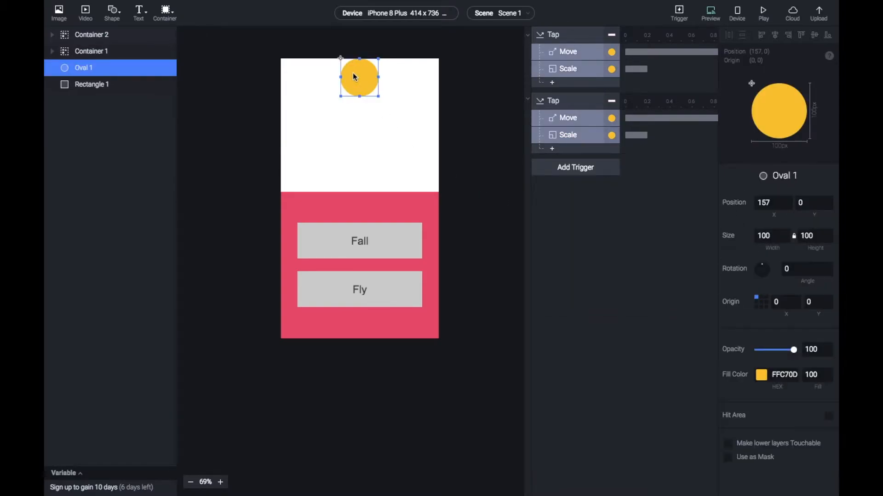
key(Delete)
drag(385, 175, 334, 308)
key(Delete)
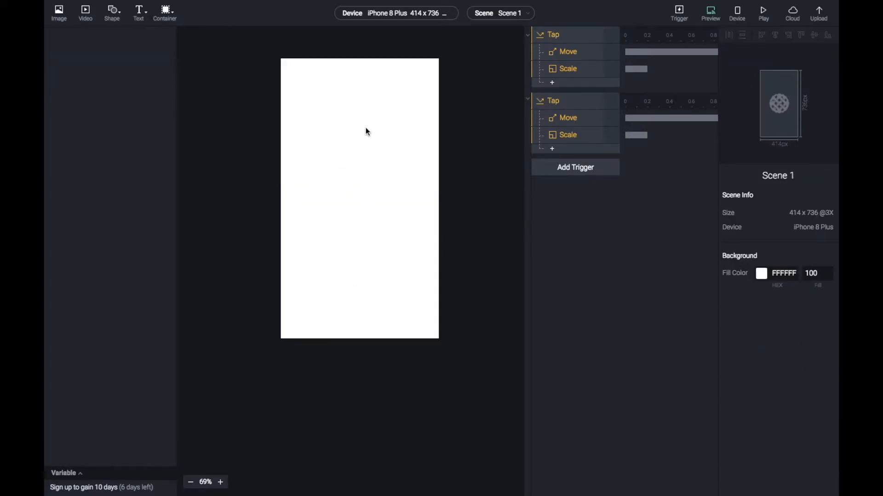
click(578, 37)
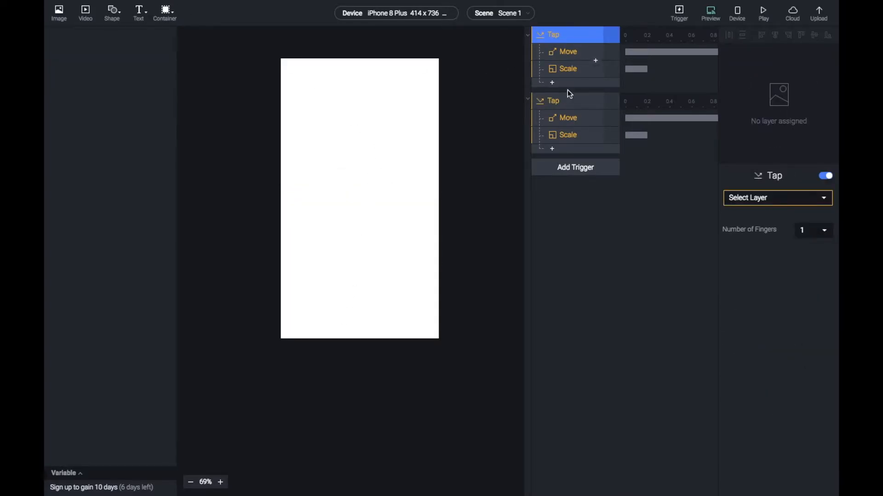
shift+click(568, 96)
key(Delete)
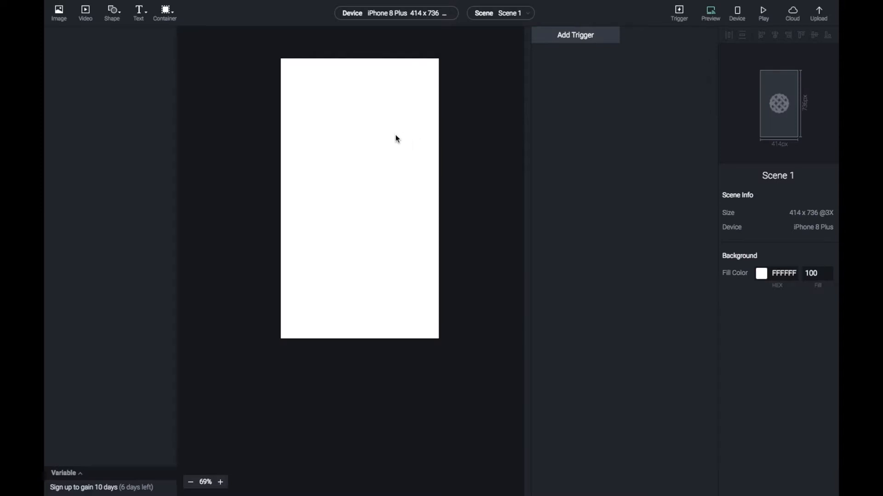
Draw a rectangle about 332 × 100 px across the middle of the scene.
click(114, 13)
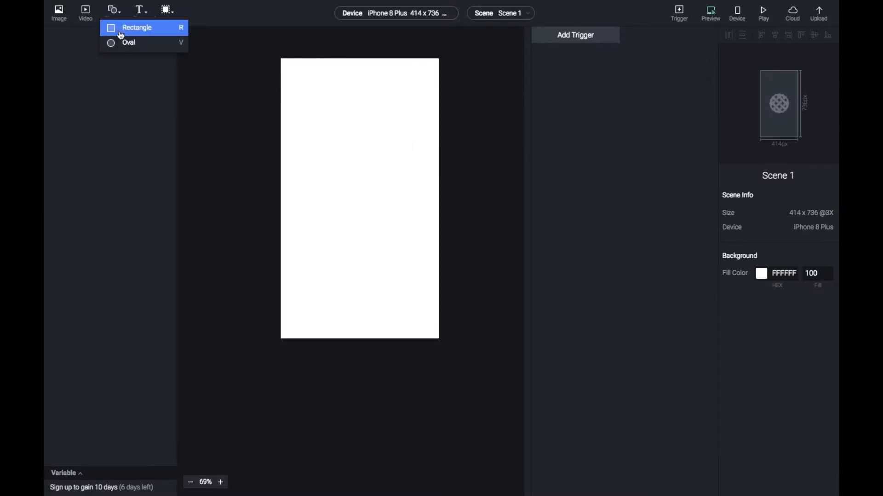
click(121, 28)
drag(296, 94, 421, 198)
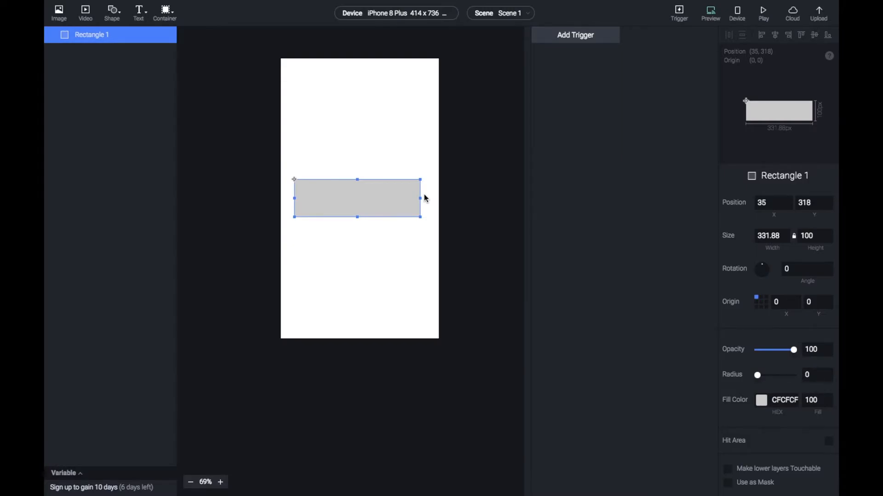
click(432, 166)
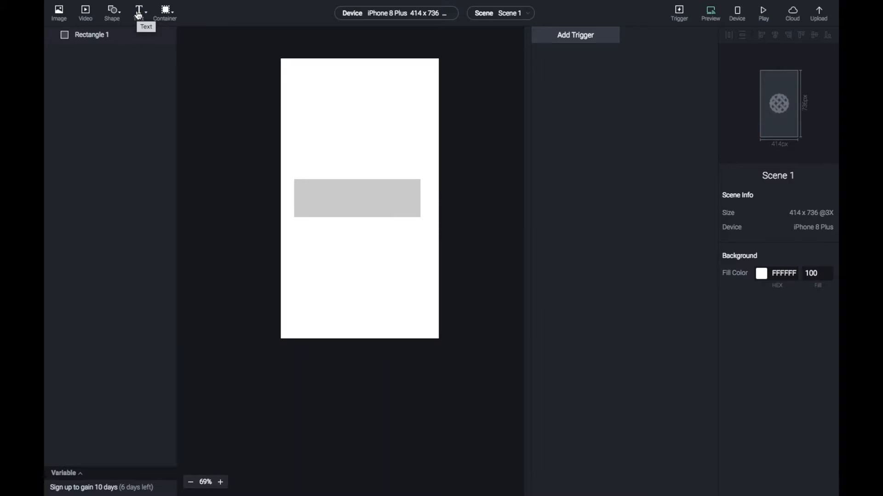
Expand the variable list and resize the rectangle to about 373 × 80 px, centred in the scene.
click(77, 473)
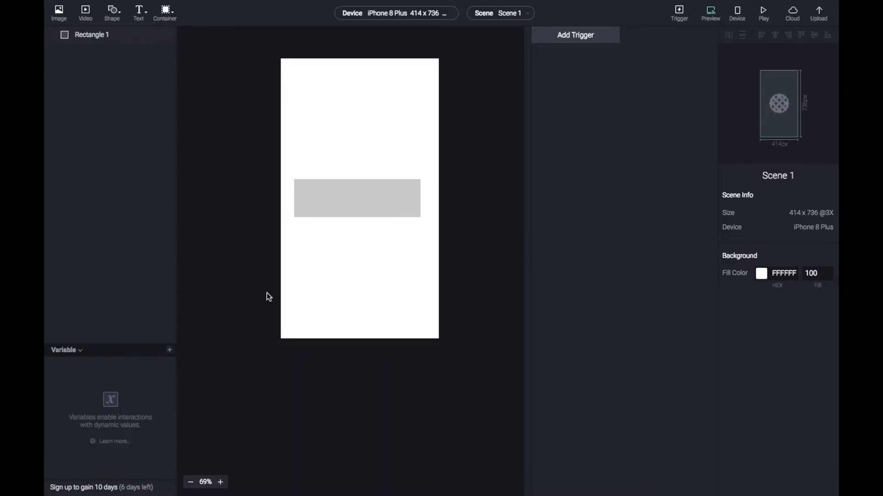
click(339, 195)
drag(357, 179, 361, 202)
click(353, 138)
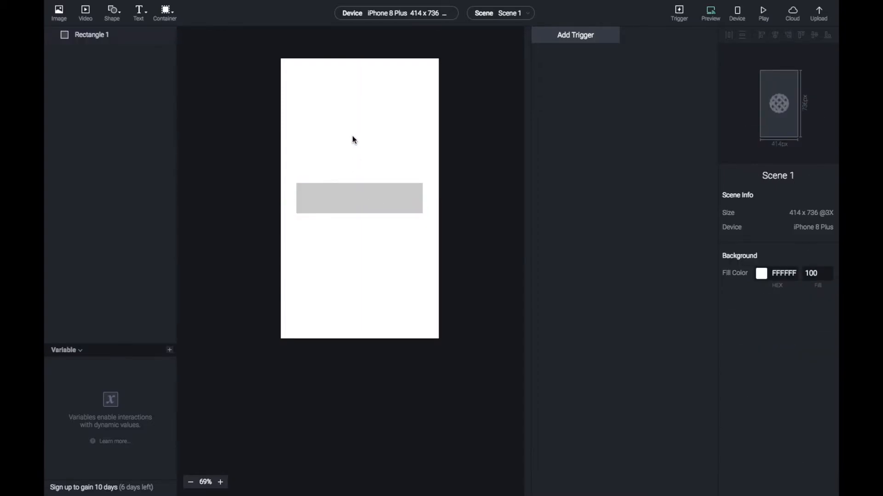
click(310, 198)
drag(296, 198, 340, 205)
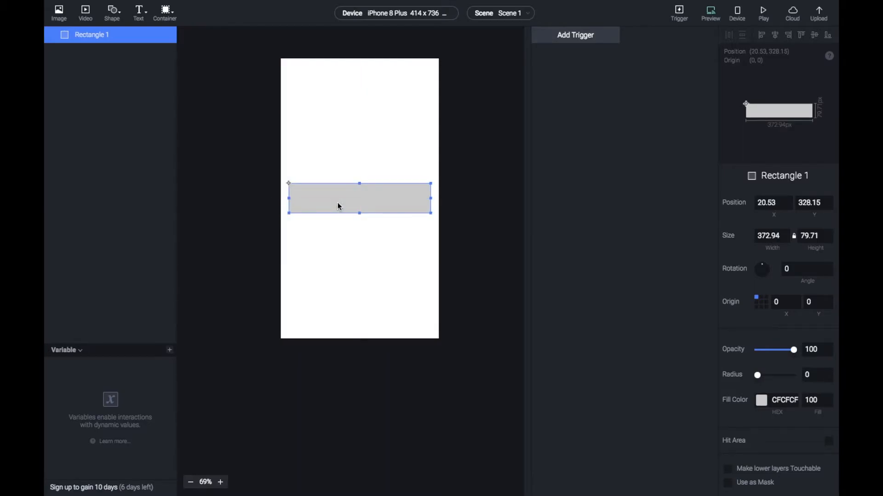
click(356, 246)
Change the rectangle's fill to the lighter grey ECECEC and set the fill opacity to 60.
click(306, 186)
scroll(743, 357, down, 1)
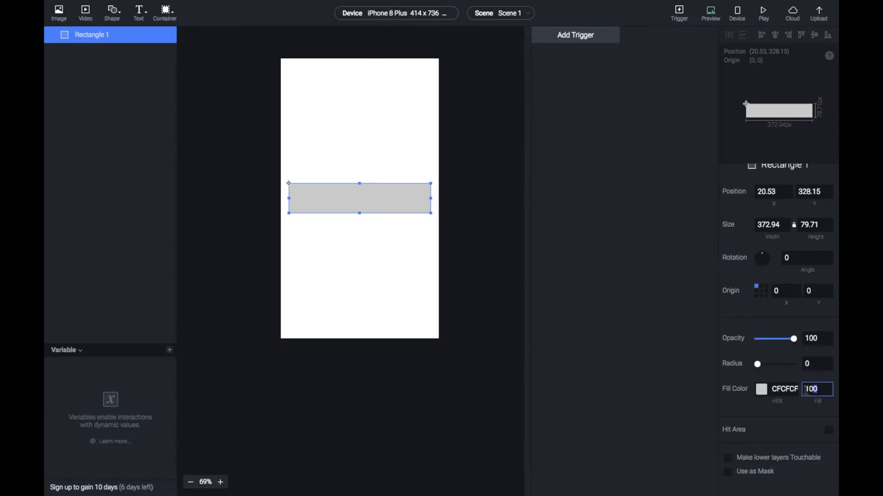
click(761, 390)
drag(662, 274, 650, 275)
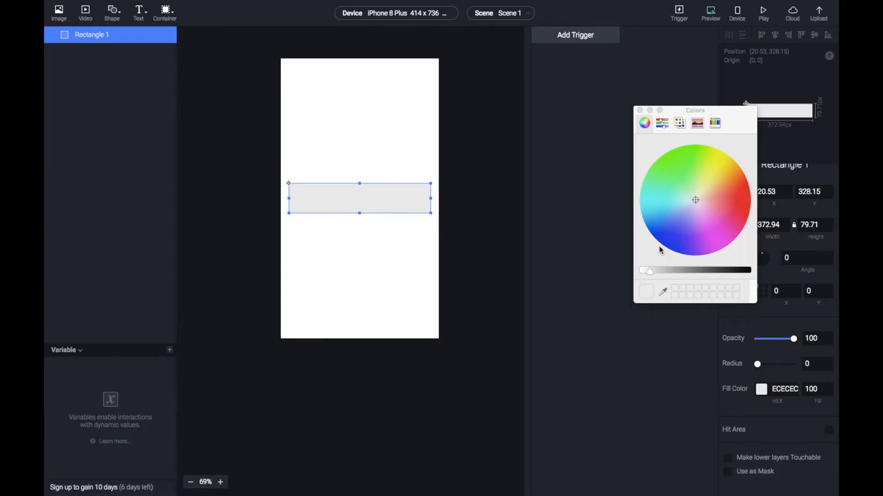
click(623, 157)
click(449, 248)
click(357, 200)
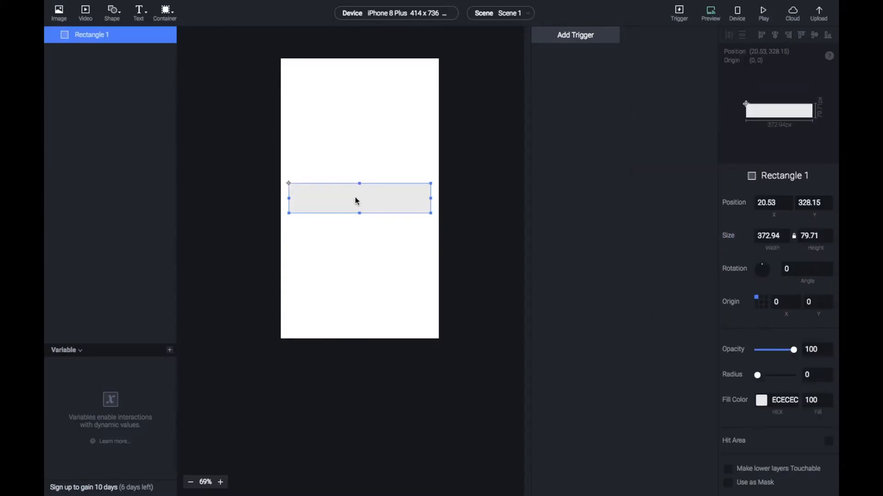
click(817, 401)
text(60)
click(465, 241)
Add an Input text layer over the grey rectangle, widen it to about 309 px and centre it inside.
click(404, 198)
click(139, 14)
click(152, 41)
drag(301, 69, 317, 201)
scroll(783, 293, down, 7)
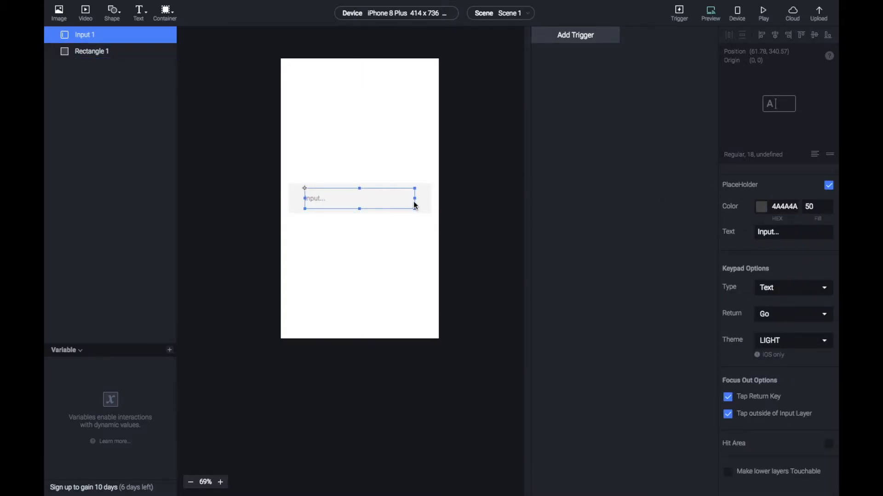
mouse_move(415, 198)
mouse_down()
mouse_move(431, 200)
mouse_move(422, 200)
mouse_up()
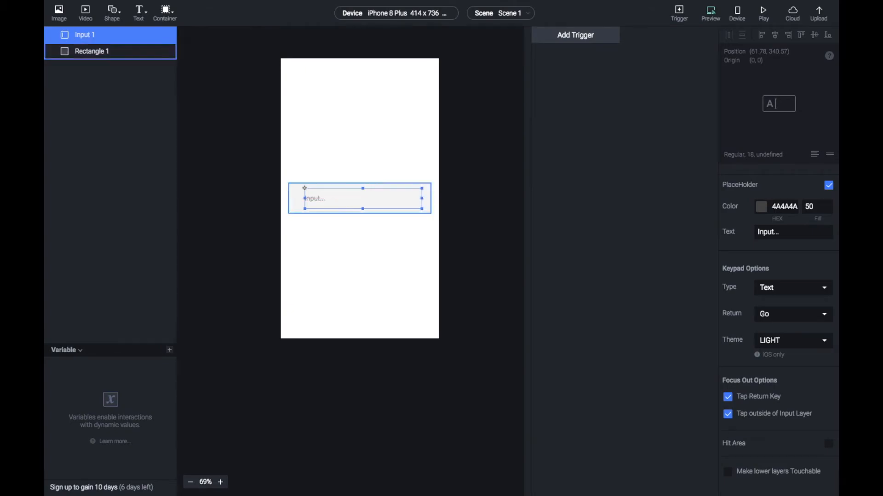
drag(325, 197, 319, 196)
click(354, 142)
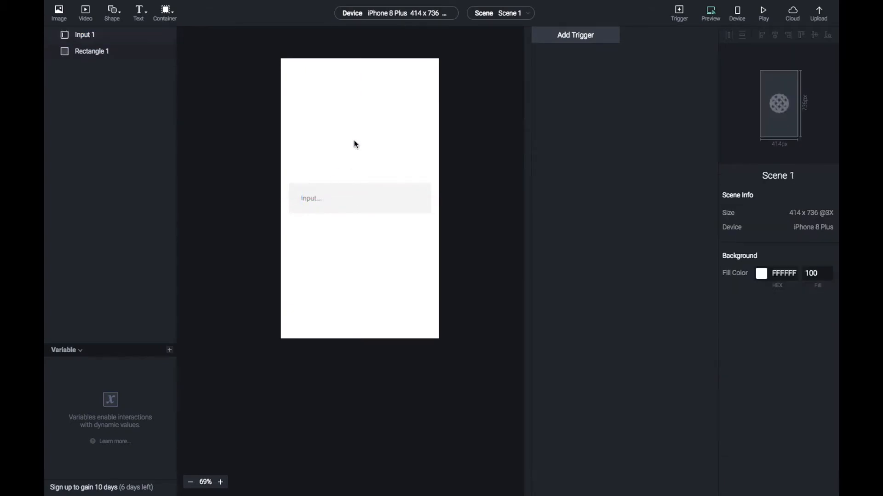
Set the keypad theme of the input layer to DARK.
click(346, 193)
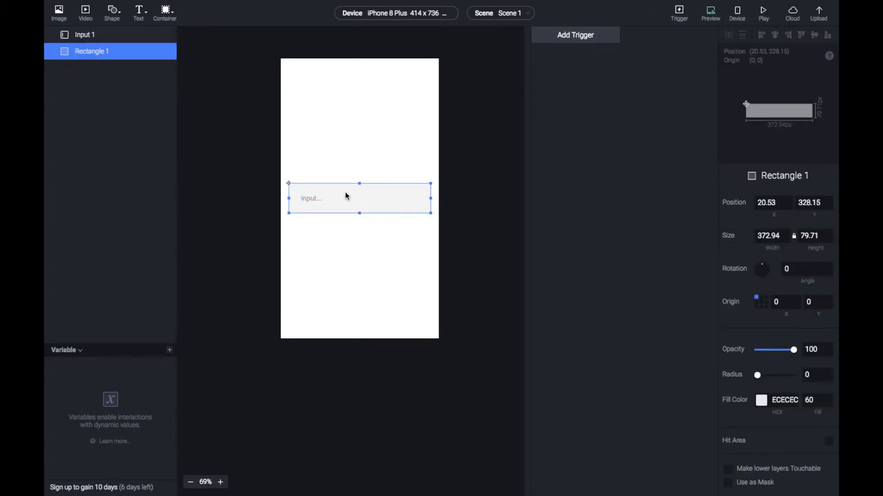
click(308, 201)
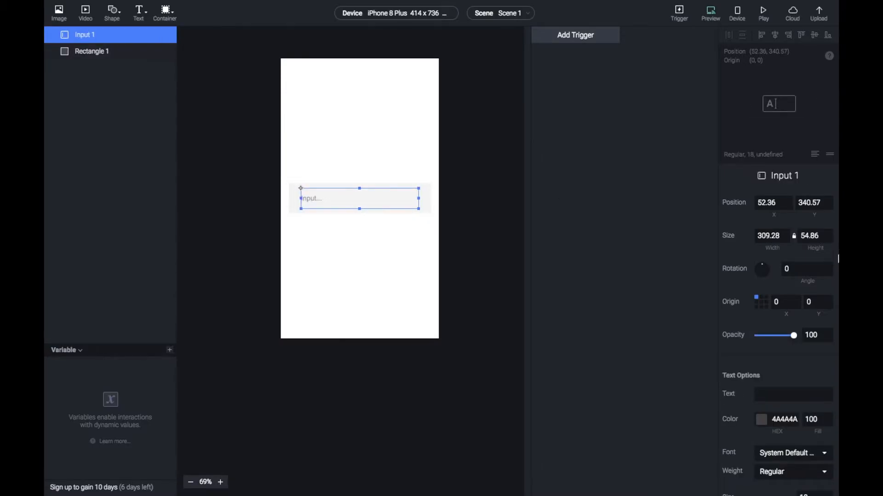
scroll(764, 308, down, 5)
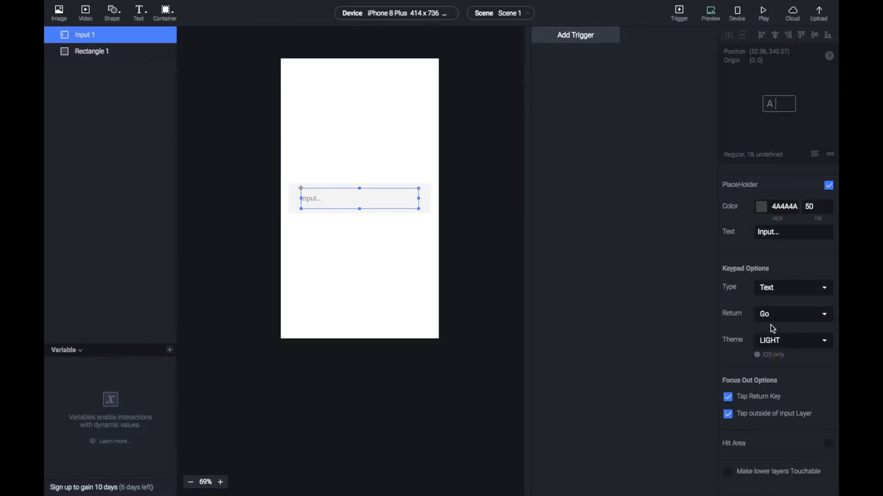
click(782, 340)
click(784, 348)
Examine the input layer's text, font, placeholder and keypad return options.
scroll(795, 305, up, 5)
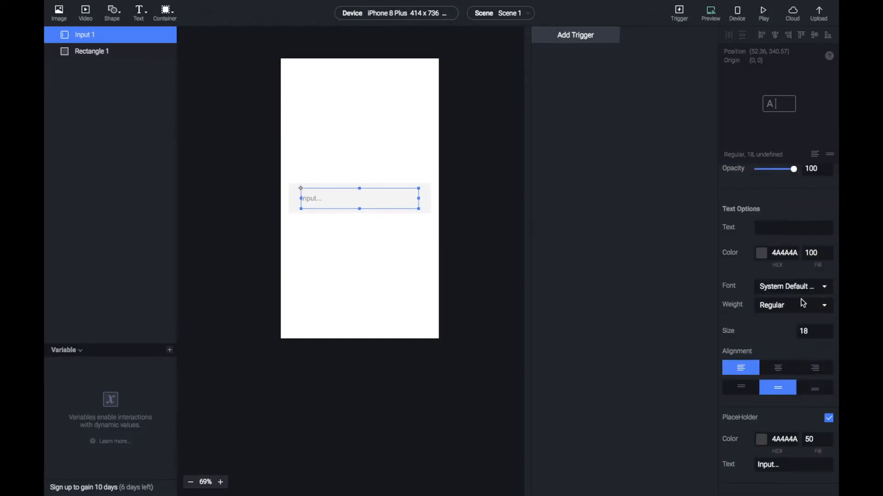
scroll(808, 322, down, 5)
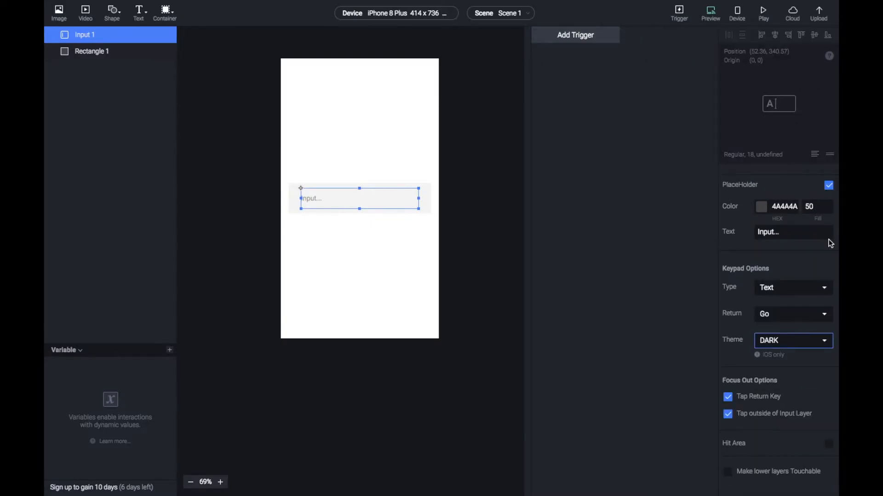
scroll(829, 240, up, 6)
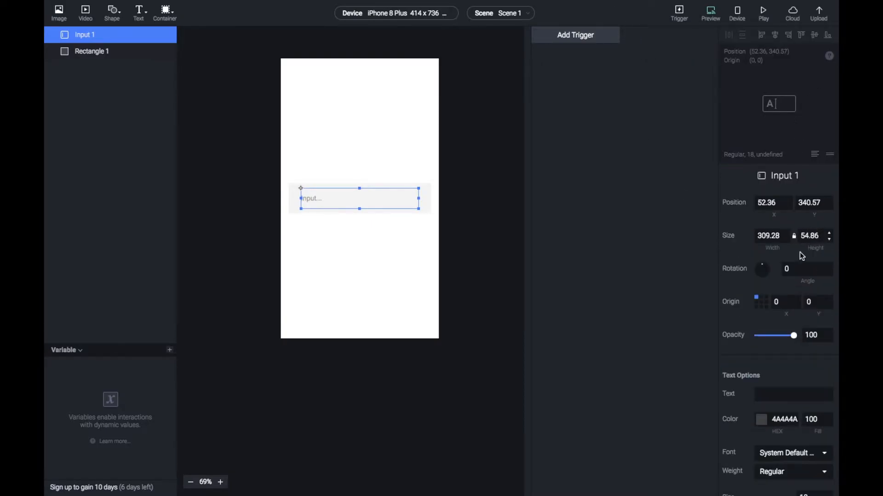
scroll(795, 267, down, 4)
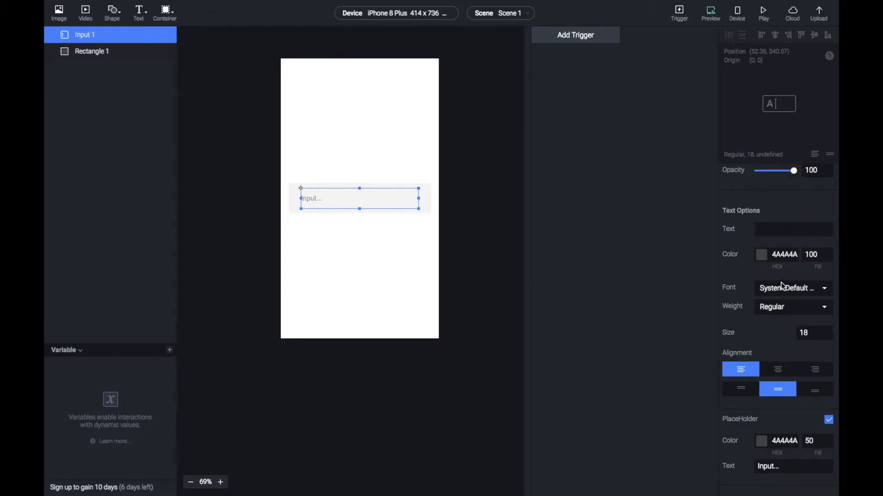
click(789, 287)
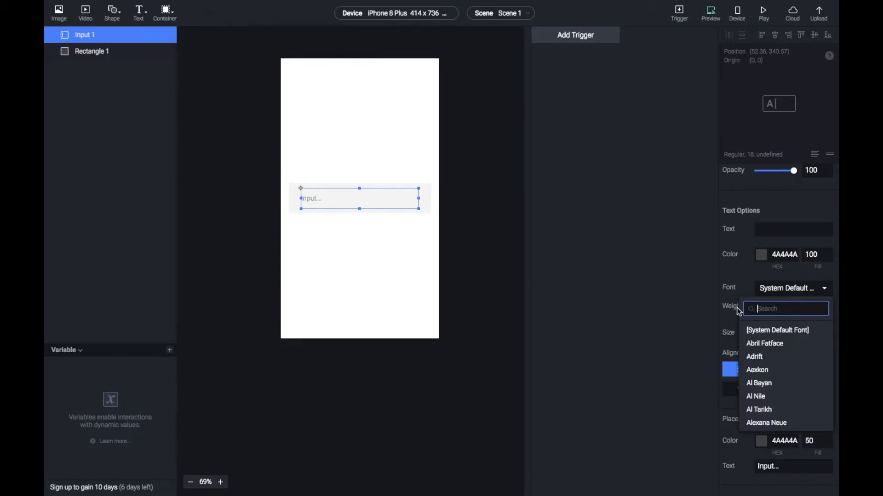
click(748, 287)
scroll(770, 311, down, 5)
scroll(796, 267, up, 1)
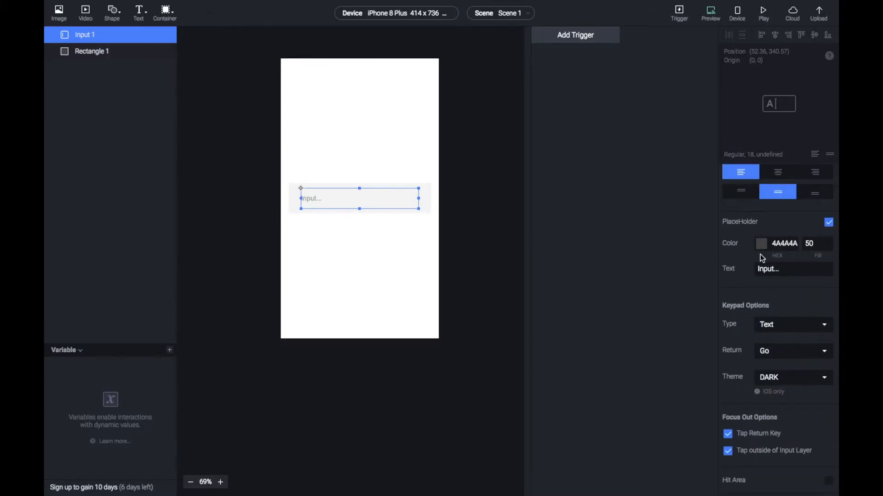
click(777, 352)
click(767, 349)
Test the input field in the preview by entering "dfhsedfgsdjhg" and erasing it again.
click(710, 14)
click(510, 233)
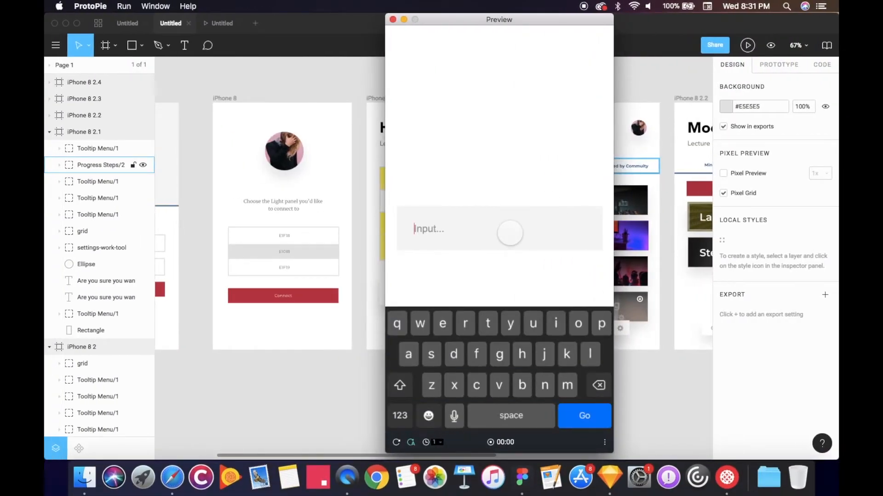
text(dfhsedfgsdjhg)
key(BackSpace)
key(BackSpace)
key(BackSpace)
key(BackSpace)
key(BackSpace)
key(BackSpace)
key(BackSpace)
key(BackSpace)
key(BackSpace)
key(BackSpace)
key(BackSpace)
key(BackSpace)
key(BackSpace)
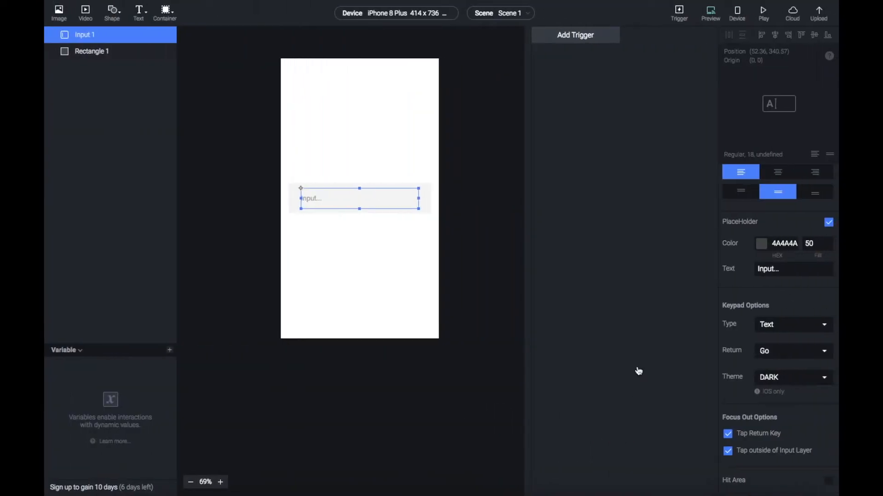
Set the input layer's keypad Return option to Search and test the field in the preview.
click(787, 352)
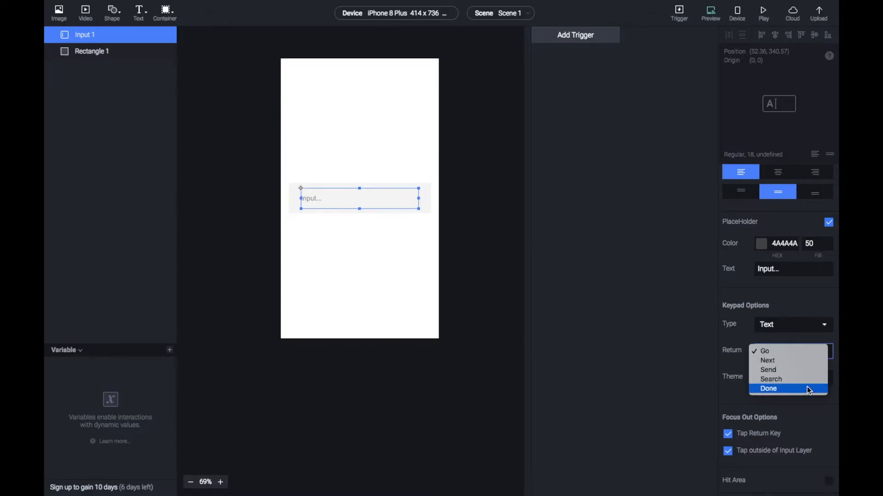
click(796, 376)
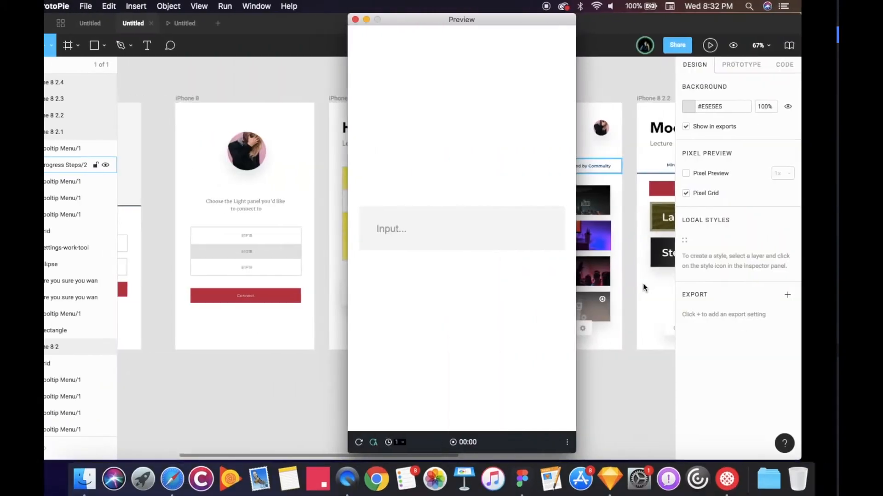
click(528, 227)
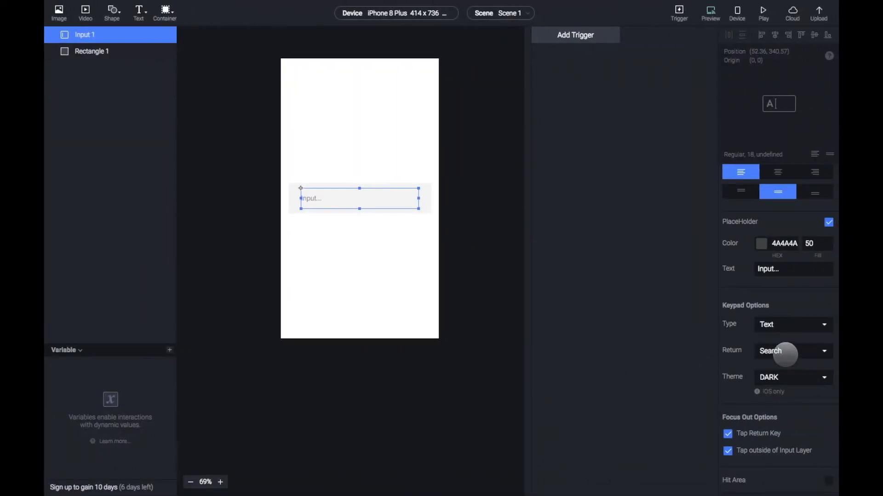
Try the input layer's keypad Return options Send and Next, testing the field in the preview after each change.
click(785, 353)
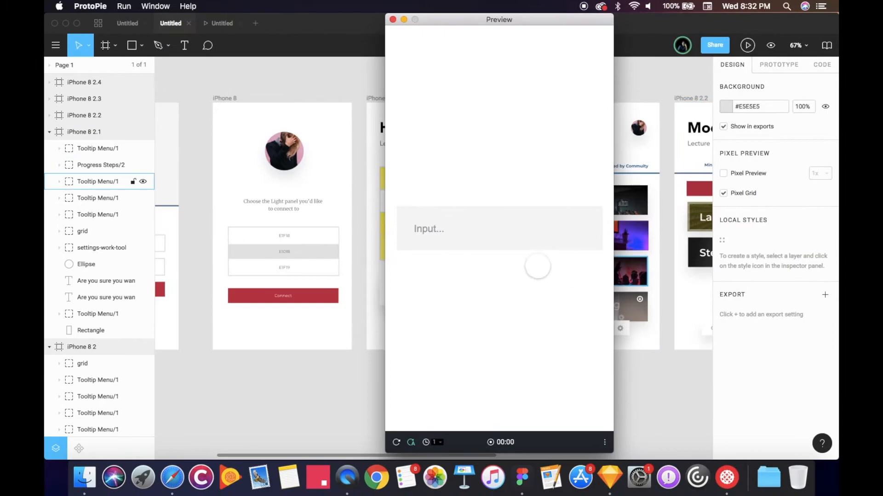
click(504, 228)
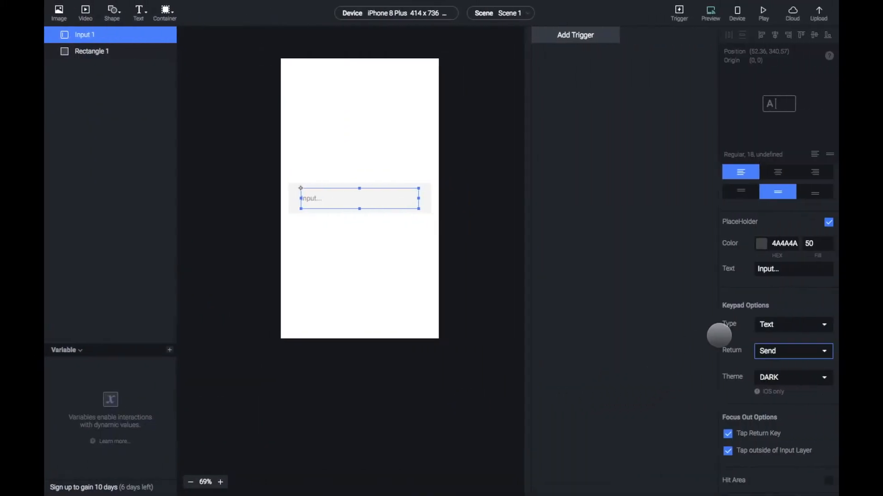
click(793, 351)
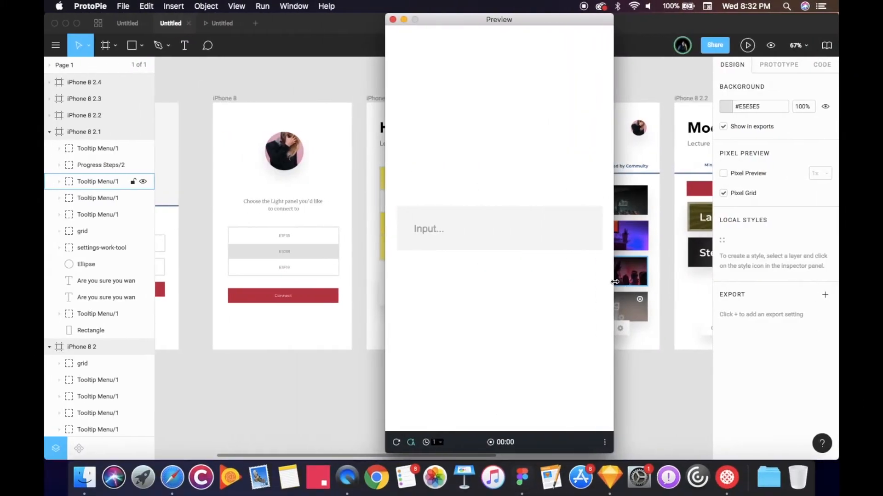
click(508, 234)
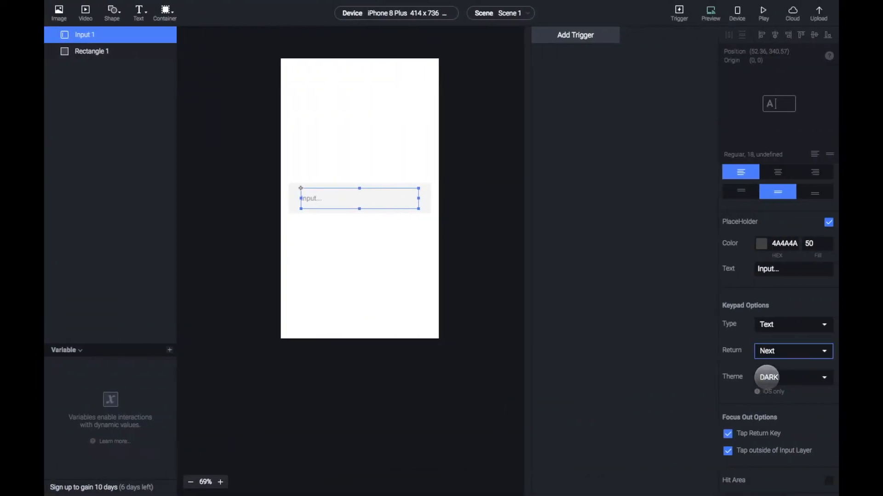
Set the input layer's keypad Return option to Done and test the field in the preview.
click(771, 376)
click(765, 377)
click(760, 327)
click(766, 325)
click(764, 351)
click(772, 380)
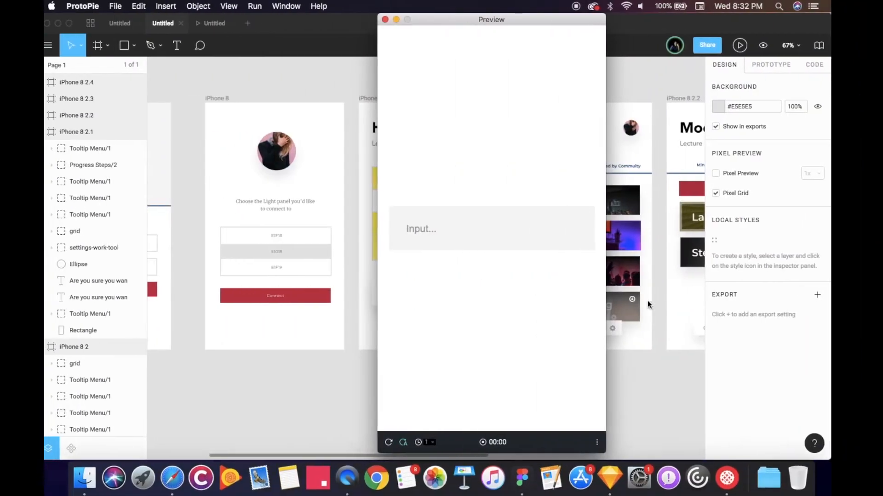
click(514, 220)
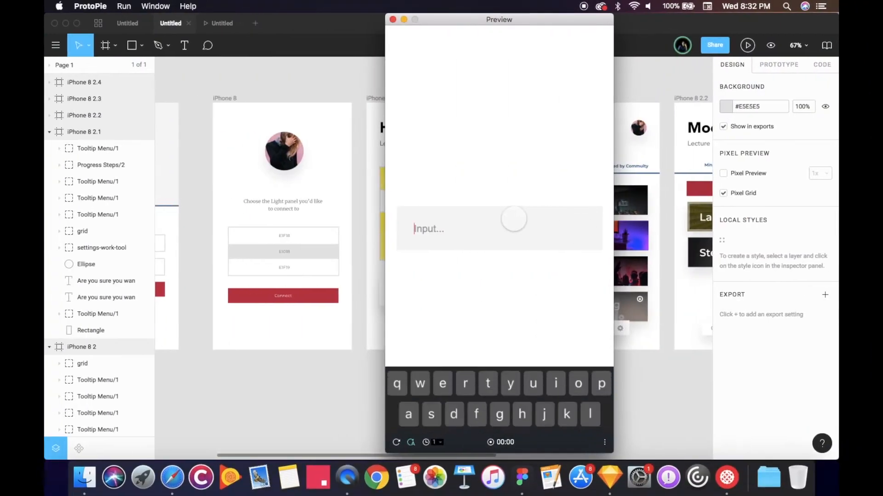
click(587, 276)
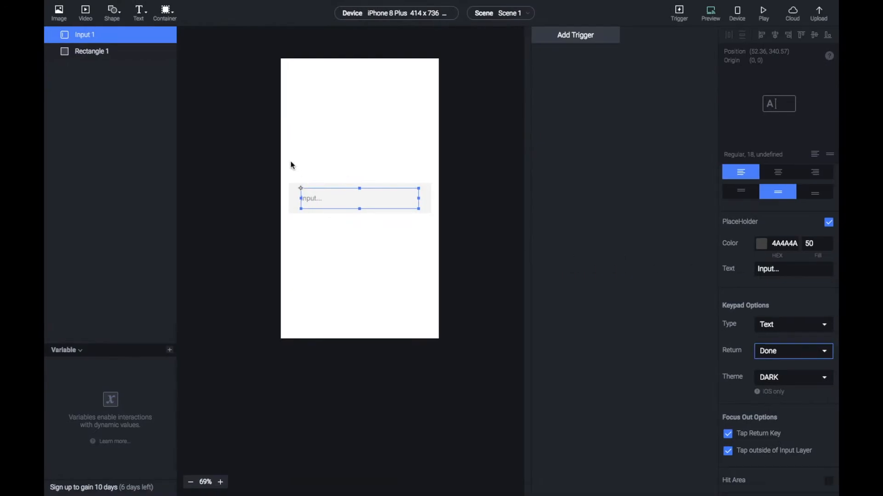
Group the input and rectangle layers into a container and move it down to about Y 444.
click(366, 245)
drag(317, 147, 340, 261)
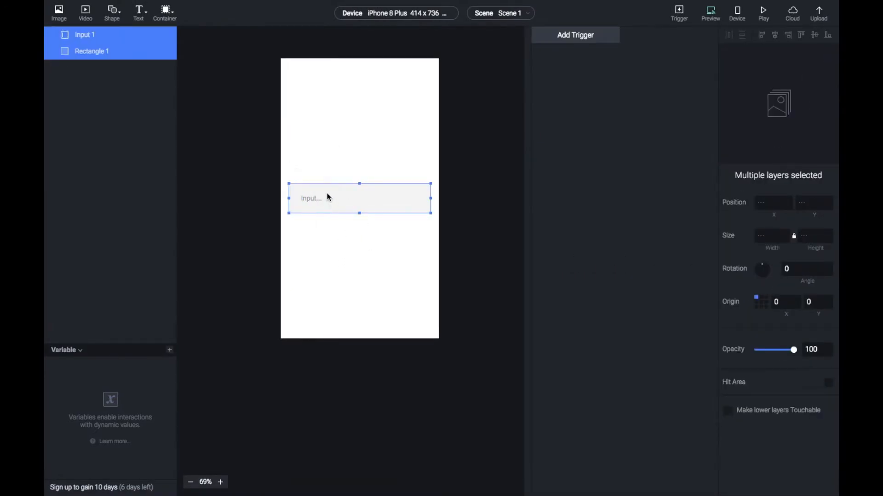
click(330, 144)
drag(329, 144, 340, 244)
key(ctrl+g)
drag(323, 192, 330, 243)
click(301, 163)
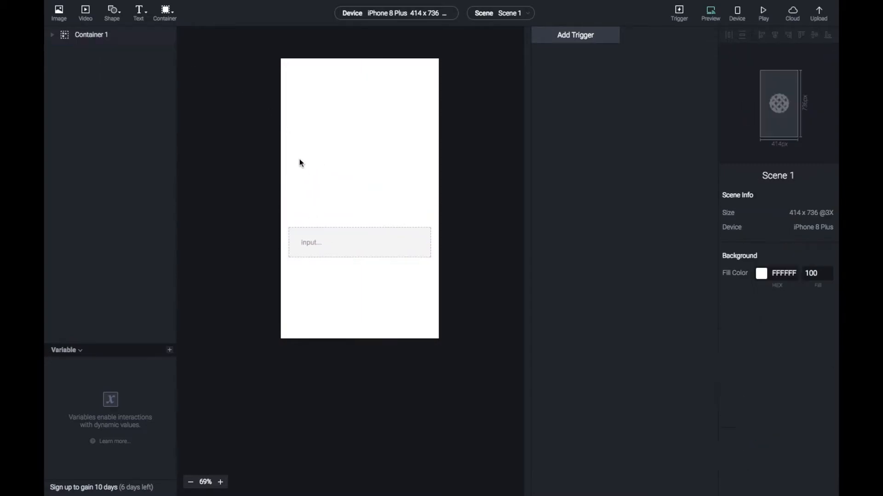
Try to wrap the input and rectangle layers inside Container 1 in a newly added container.
click(52, 36)
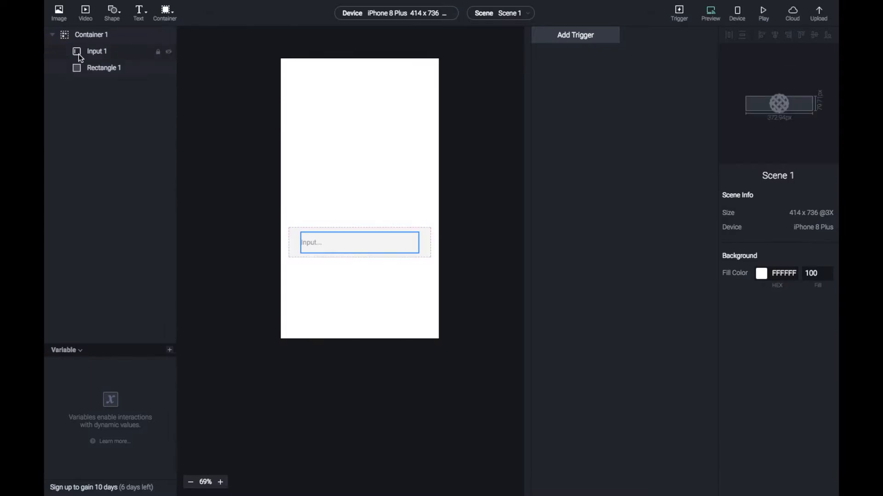
click(78, 52)
shift+click(99, 70)
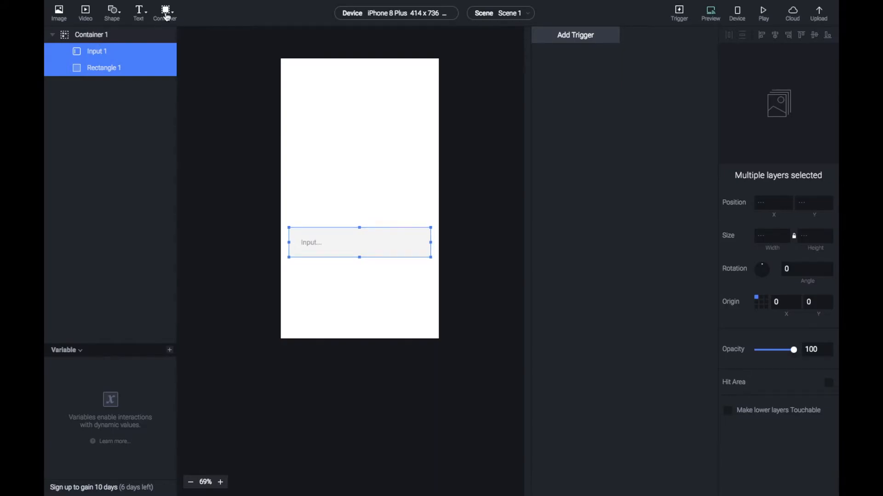
click(166, 17)
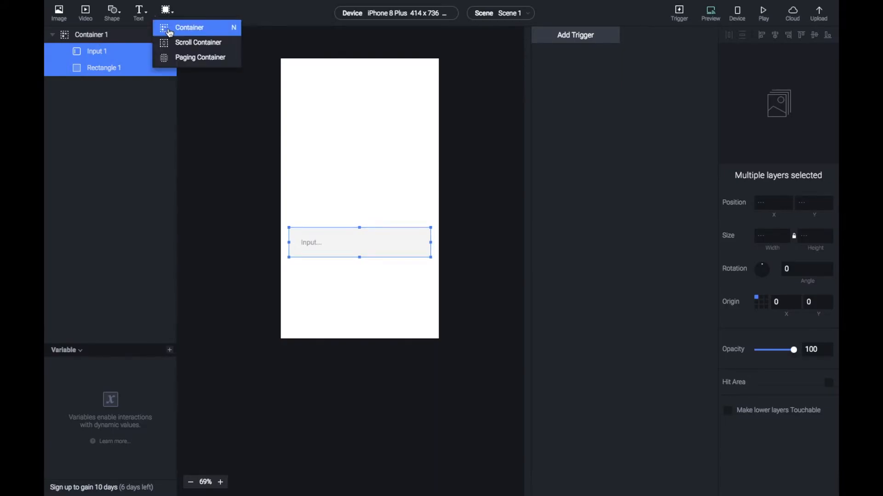
click(169, 32)
Try to move the input and rectangle layers into Container 2 and delete that container.
drag(102, 53, 79, 146)
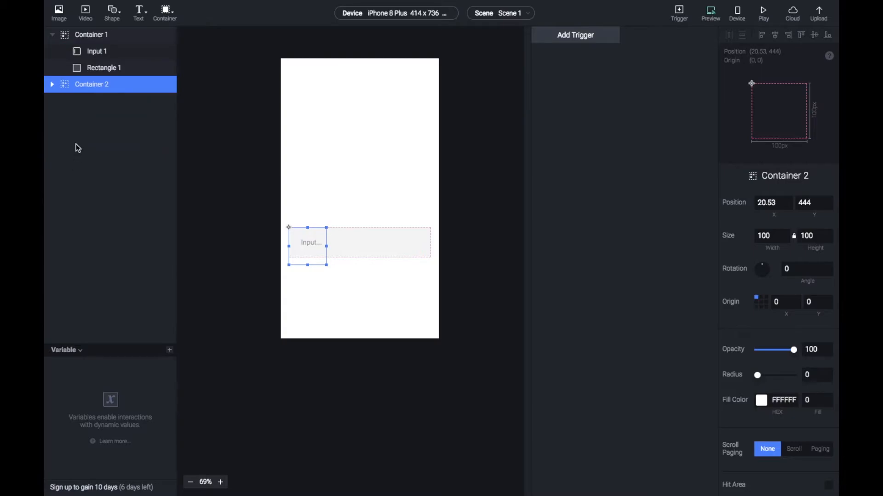
click(91, 54)
shift+click(95, 67)
drag(95, 67, 94, 84)
click(93, 87)
key(Delete)
Check which layers Container 1 groups and move the container up to about Y 368.
click(328, 248)
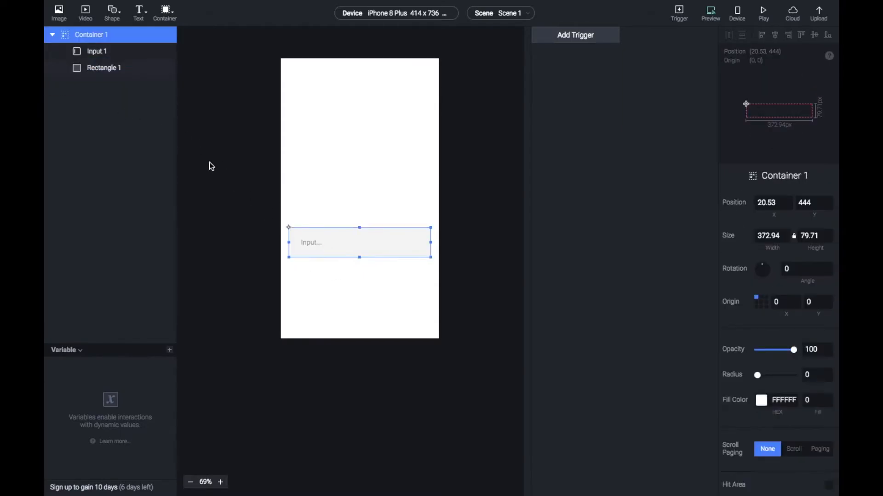
click(95, 53)
shift+click(96, 68)
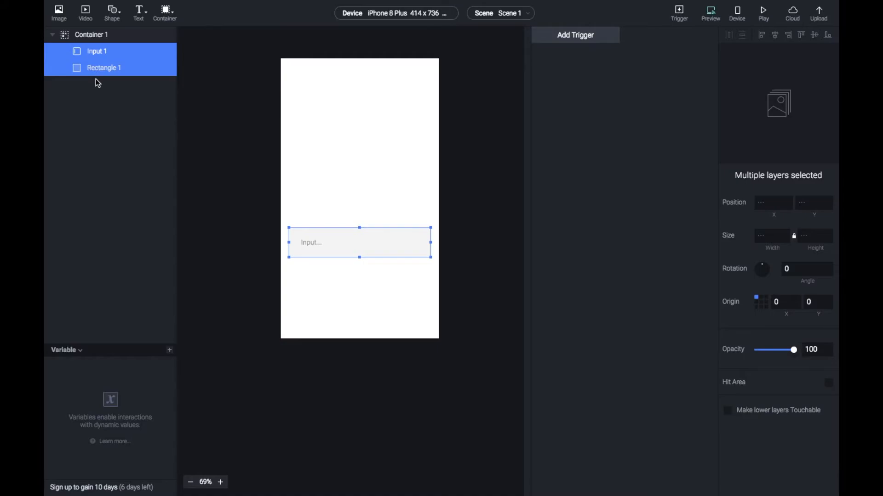
click(302, 144)
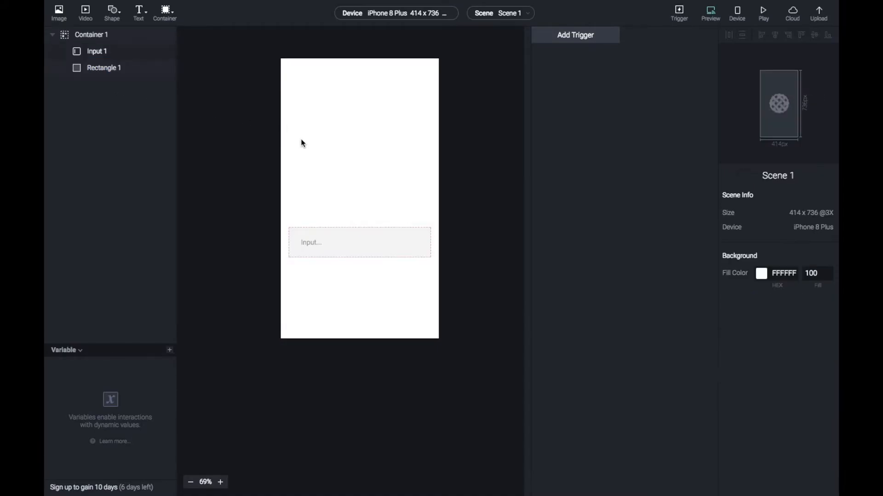
click(360, 238)
drag(338, 243, 339, 214)
click(345, 240)
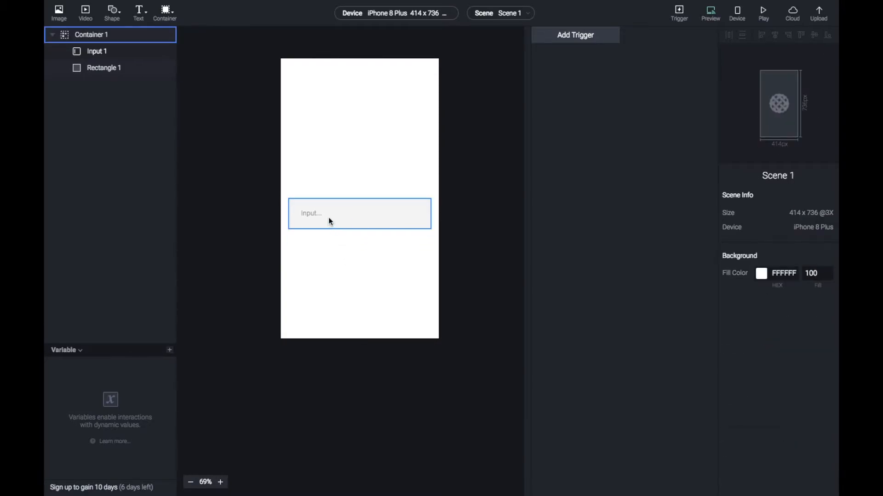
Add a text layer above the input field, aligned with its left edge at about Y 233, and widen it to 372.94.
click(138, 13)
click(147, 28)
drag(310, 64, 289, 162)
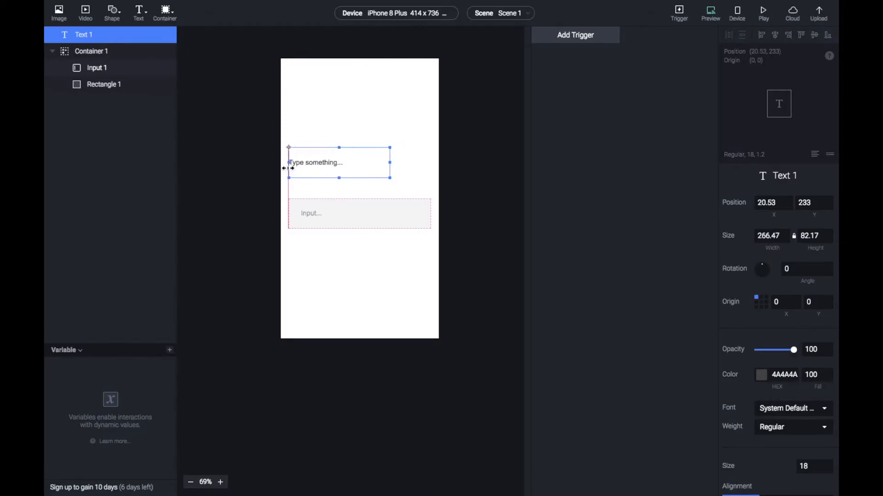
drag(390, 163, 431, 163)
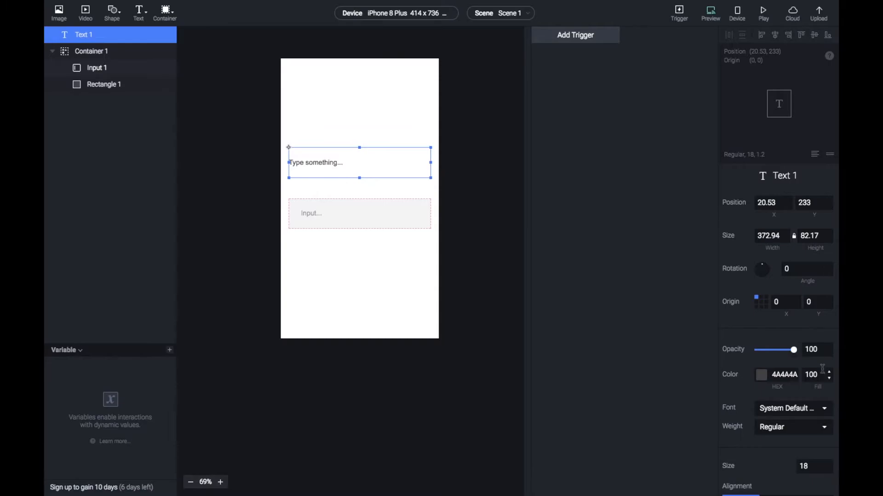
Centre the new text layer's text horizontally and set its size to 24.
scroll(823, 369, down, 3)
click(777, 365)
click(808, 328)
text(24)
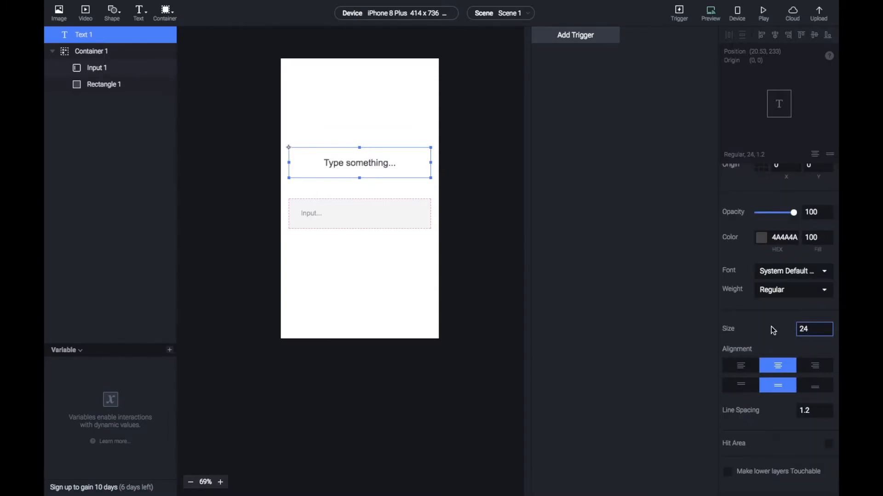
Change the text layer's font to INKFERNO.
click(767, 271)
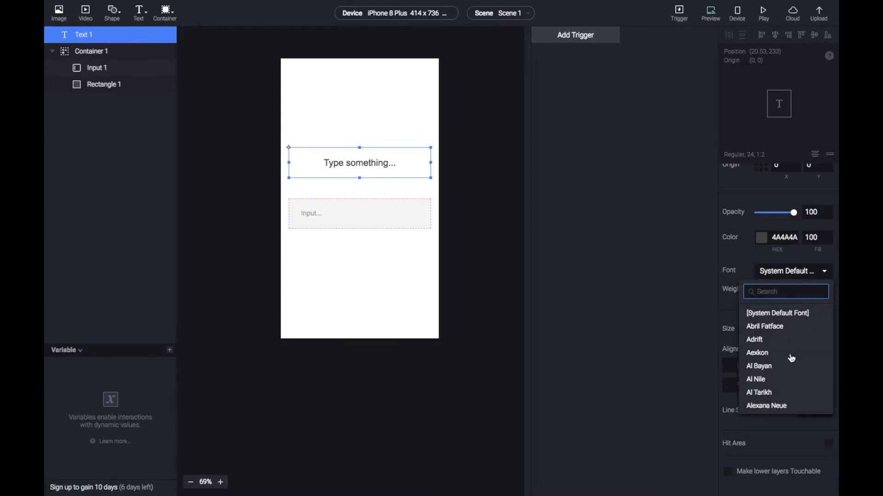
scroll(791, 358, down, 20)
scroll(770, 366, up, 3)
click(768, 406)
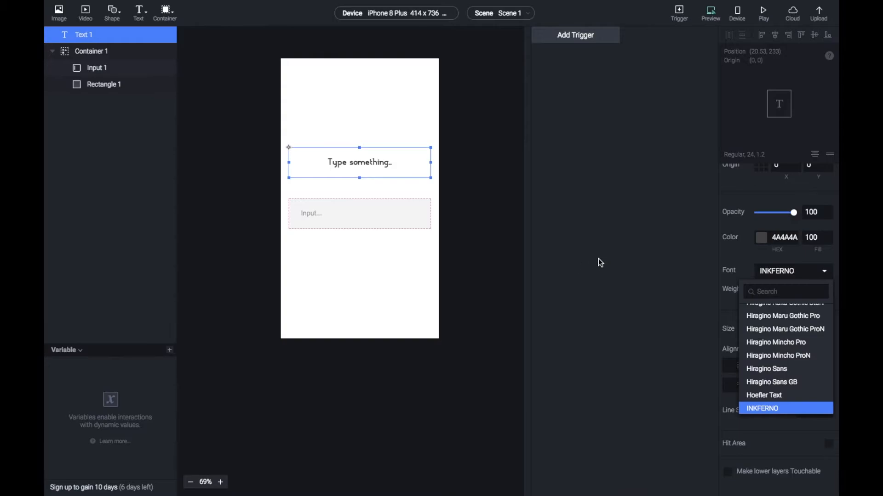
click(628, 254)
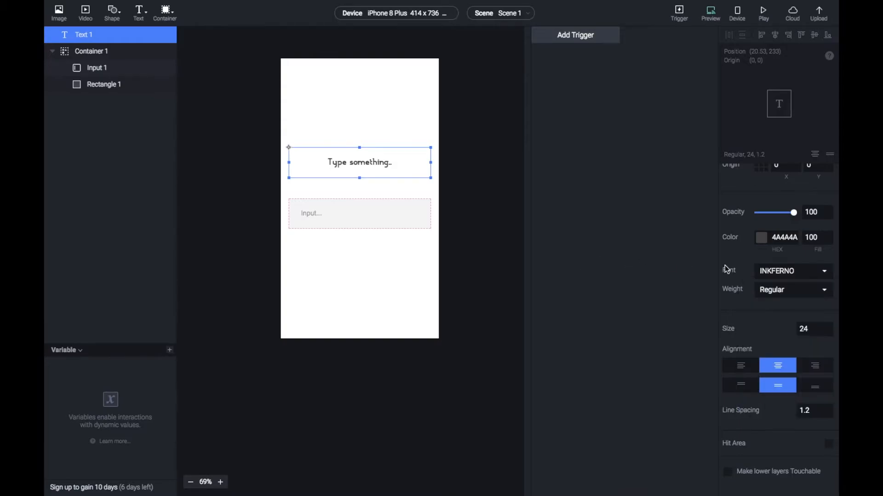
Darken the text layer's colour to 2A2A2A.
click(761, 237)
drag(718, 272, 731, 273)
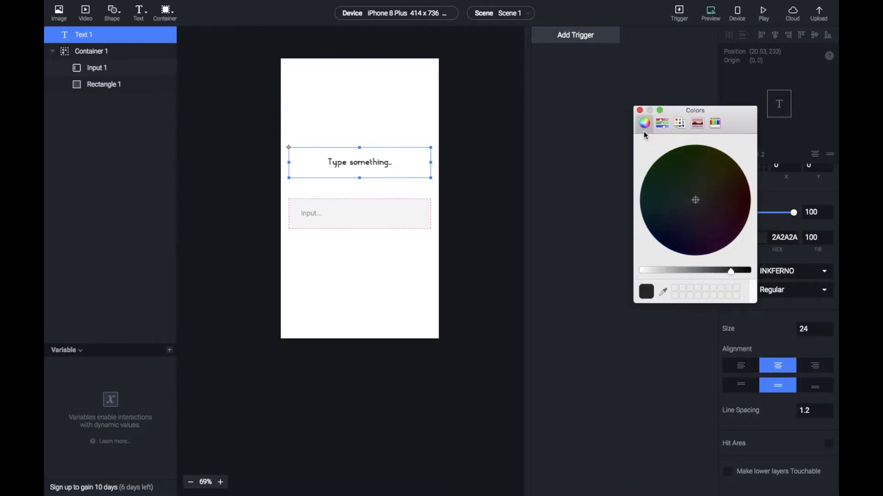
click(639, 111)
click(623, 143)
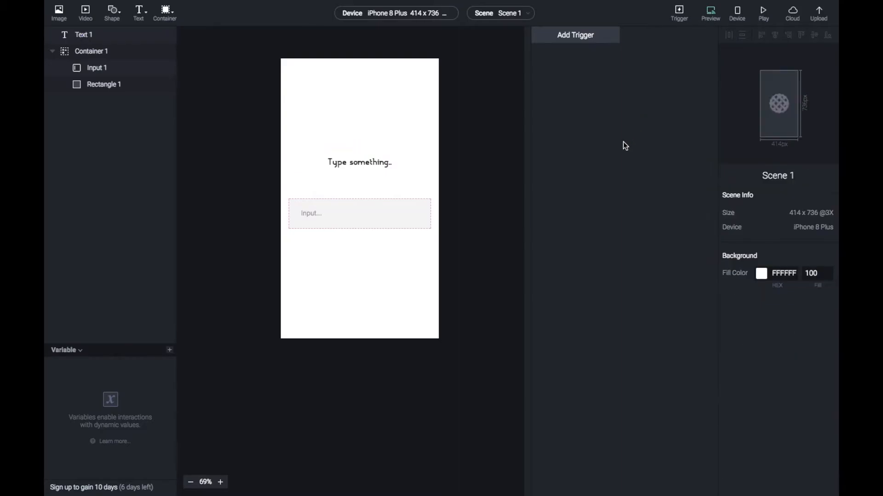
Move the text layer further up, leaving a larger gap above the input field.
click(344, 217)
click(367, 160)
click(388, 117)
drag(372, 159, 368, 122)
Add a Return trigger and assign it to the Input 1 layer.
click(344, 219)
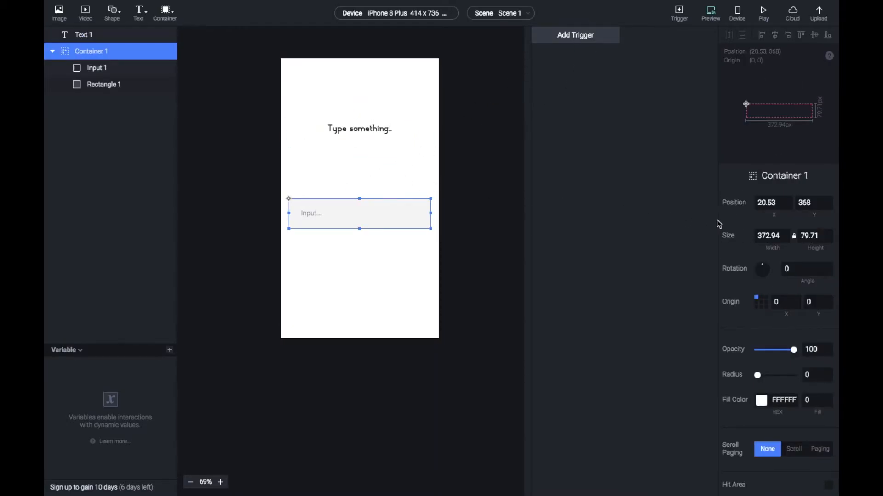
scroll(735, 221, down, 2)
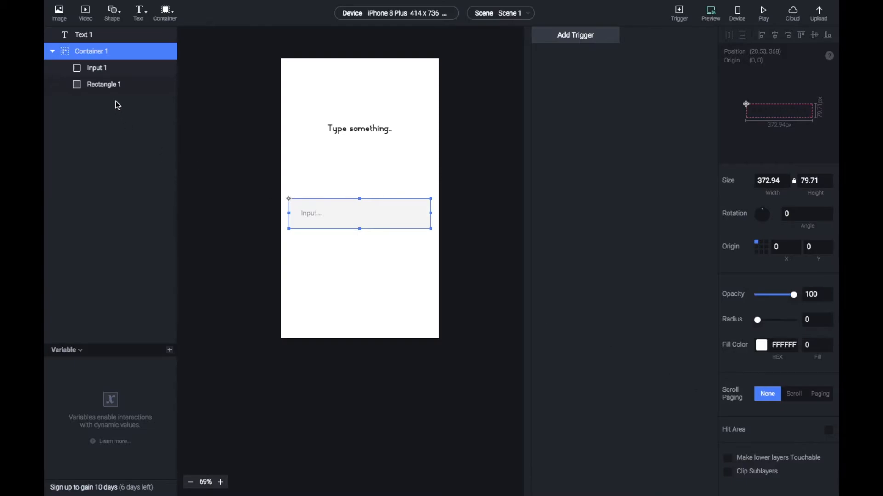
click(53, 55)
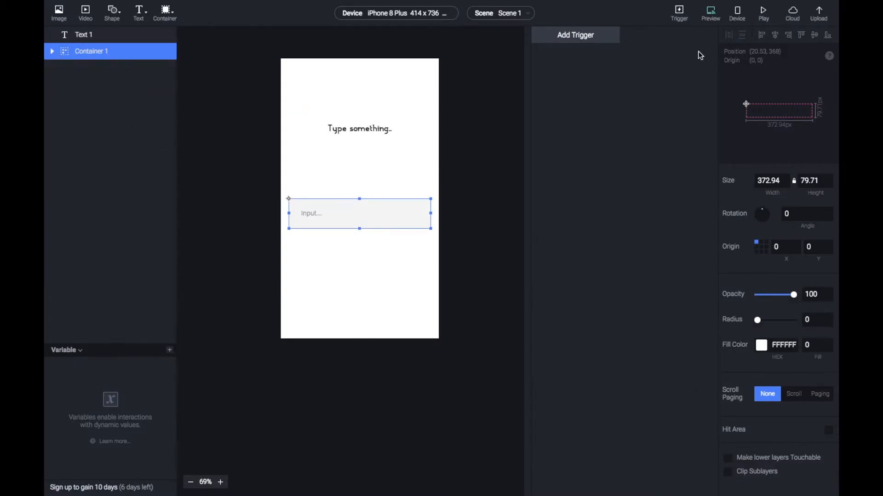
click(573, 39)
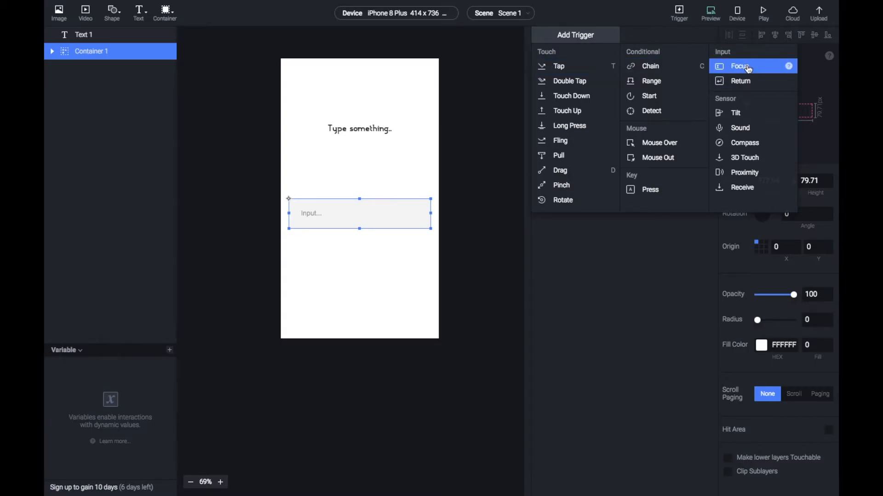
click(756, 82)
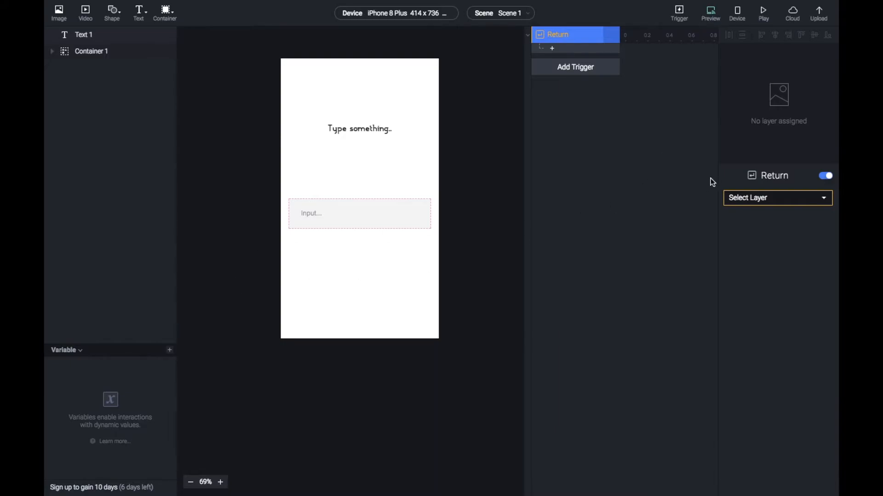
click(783, 201)
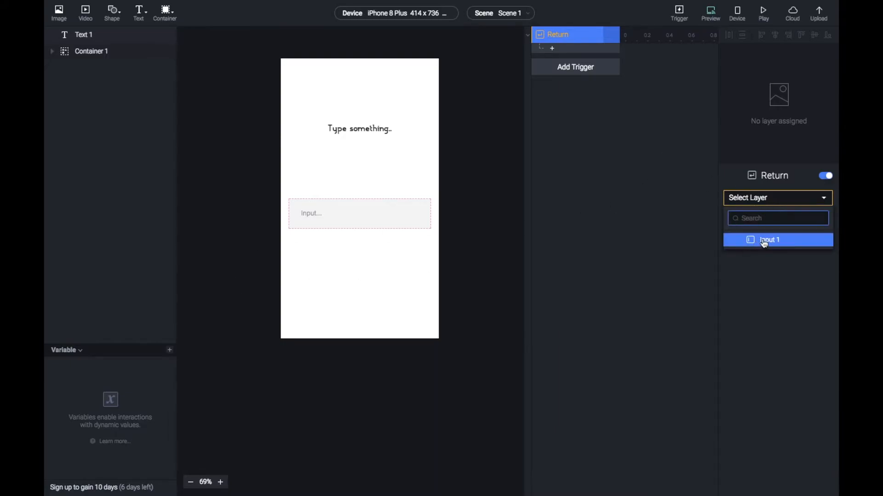
click(766, 241)
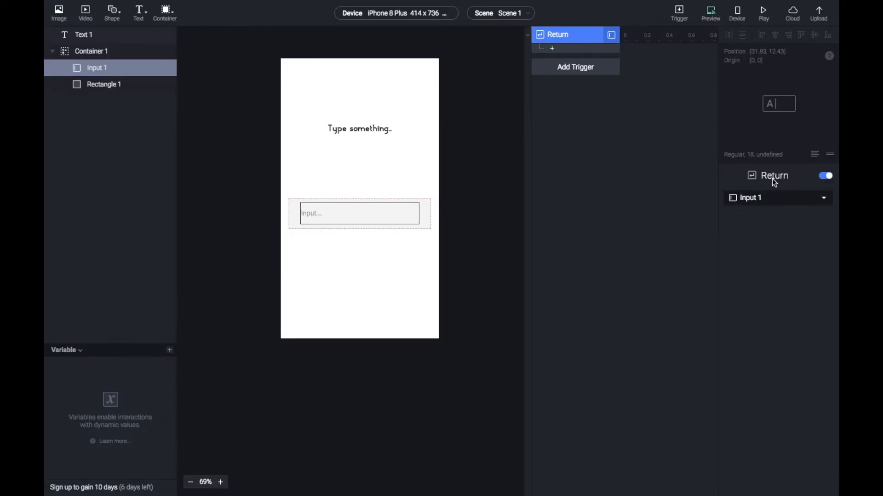
Add a Text response to the Return trigger and set its target layer to Text 1.
click(552, 49)
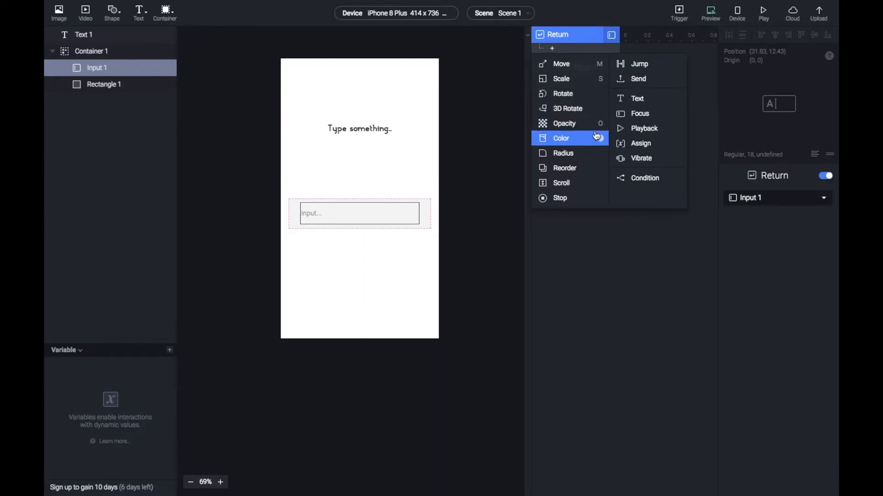
click(638, 102)
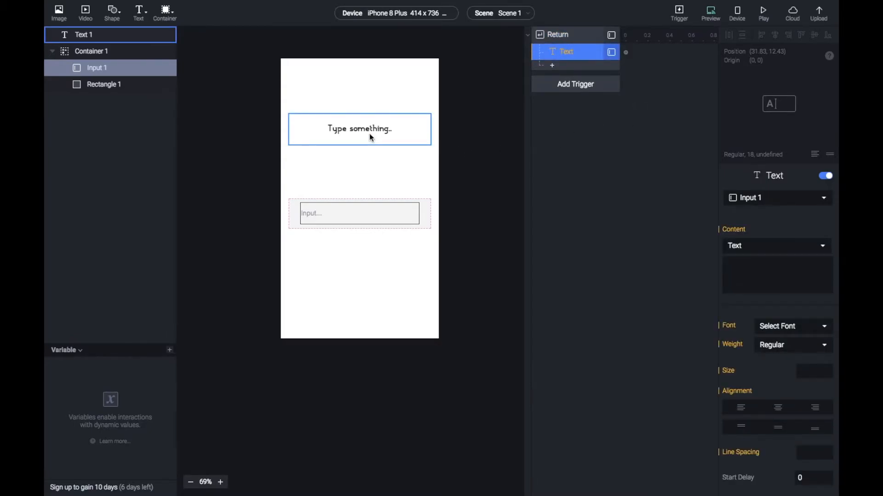
click(799, 198)
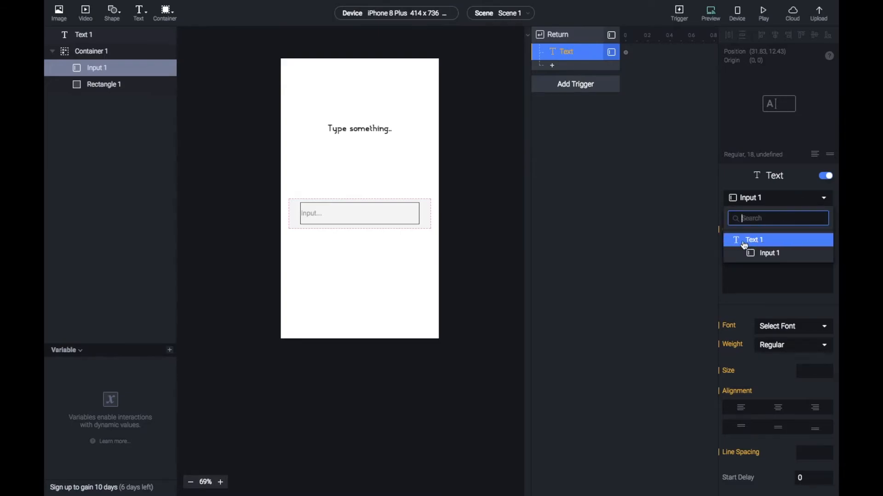
click(761, 240)
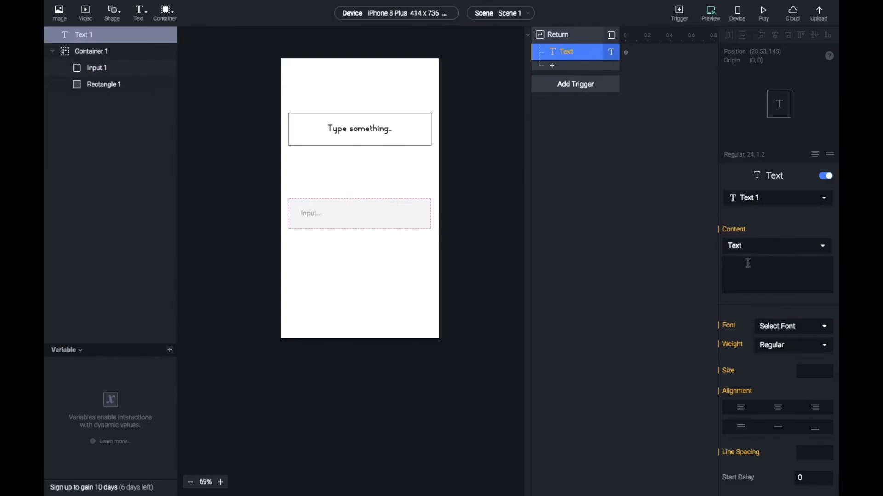
Switch the Text response's content type to Formula.
click(745, 261)
click(747, 247)
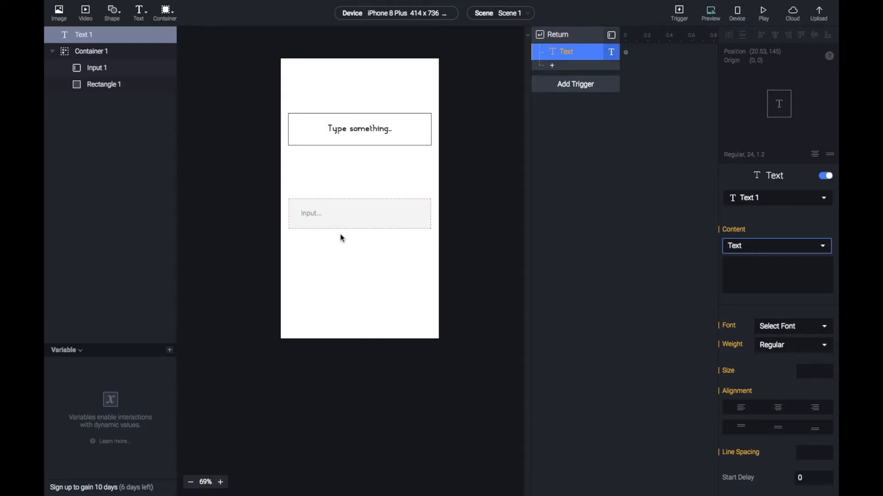
click(738, 266)
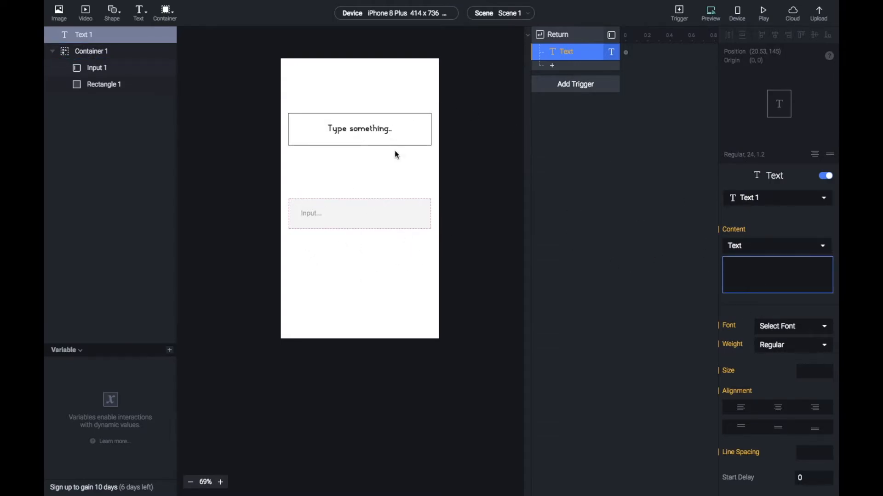
click(779, 247)
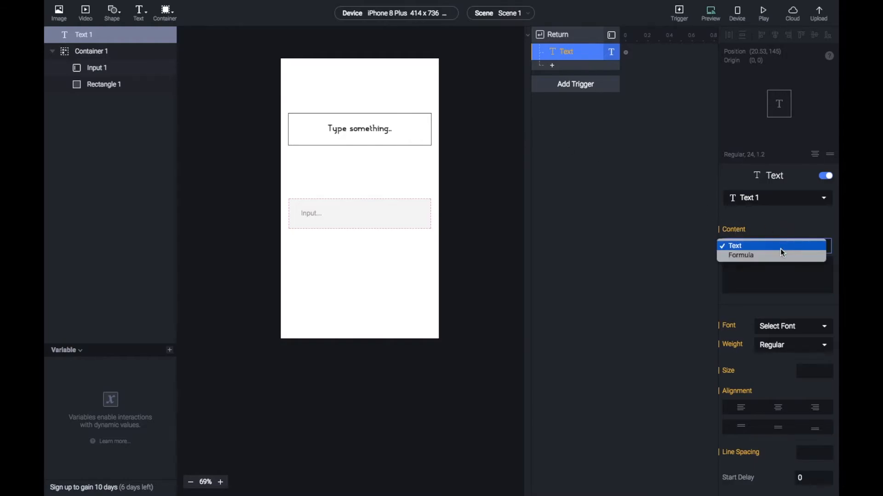
click(779, 255)
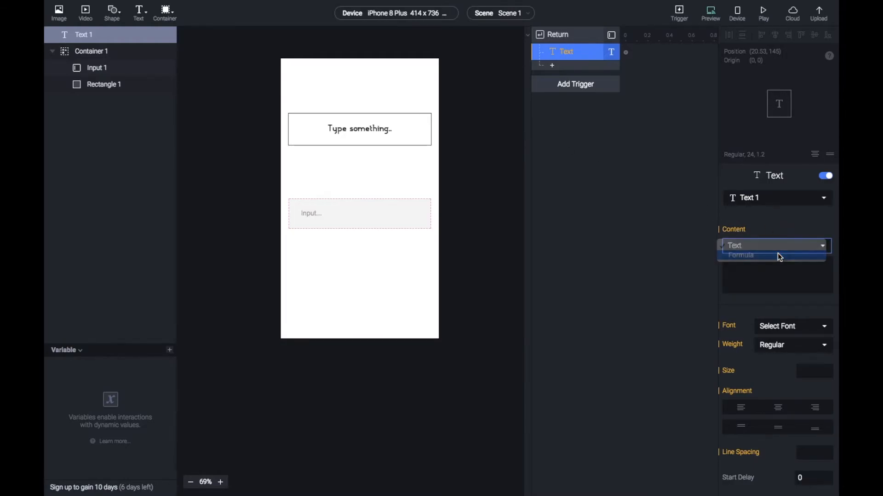
Set the Text response's formula to `Input 1`.text and apply it.
click(773, 264)
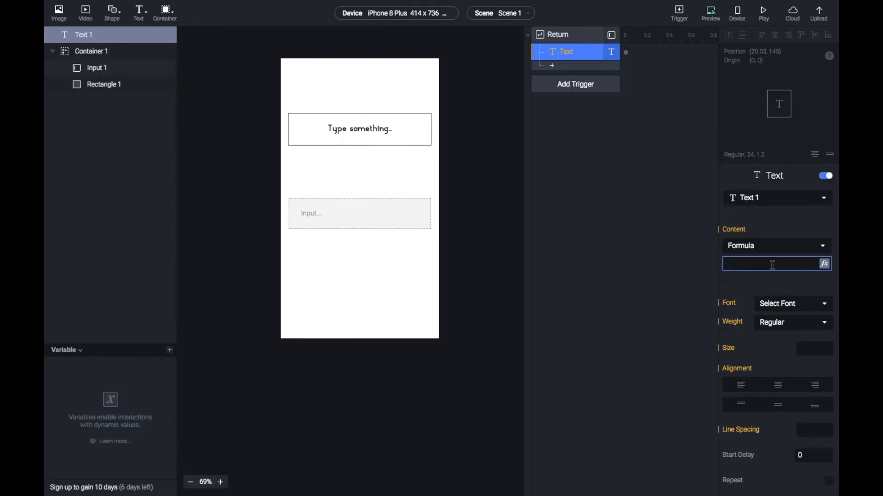
click(823, 265)
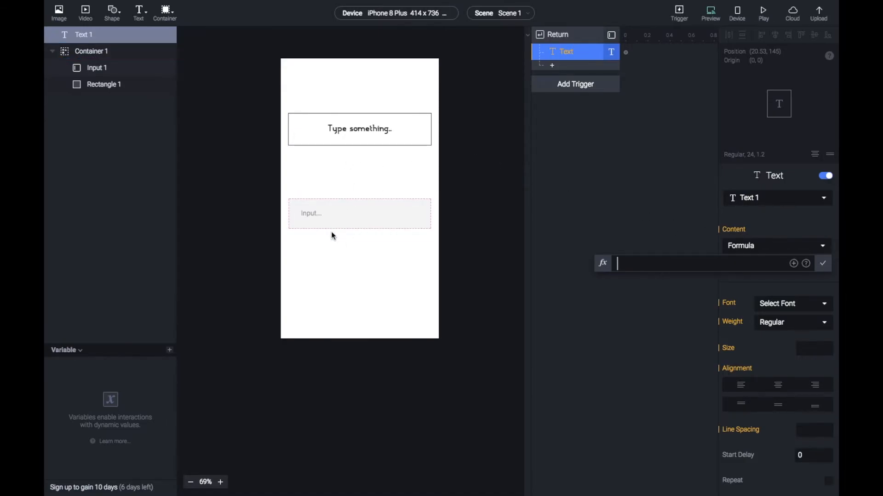
text(Inp)
key(BackSpace)
key(BackSpace)
key(BackSpace)
click(794, 265)
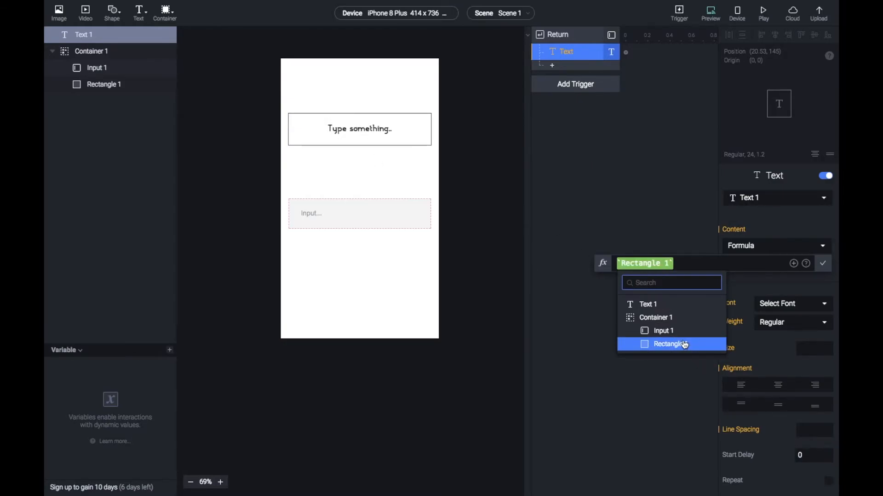
click(670, 332)
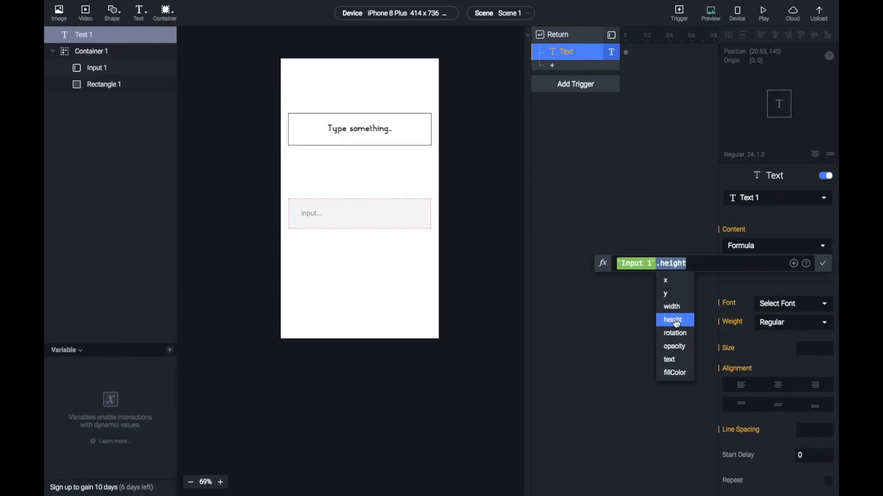
click(670, 360)
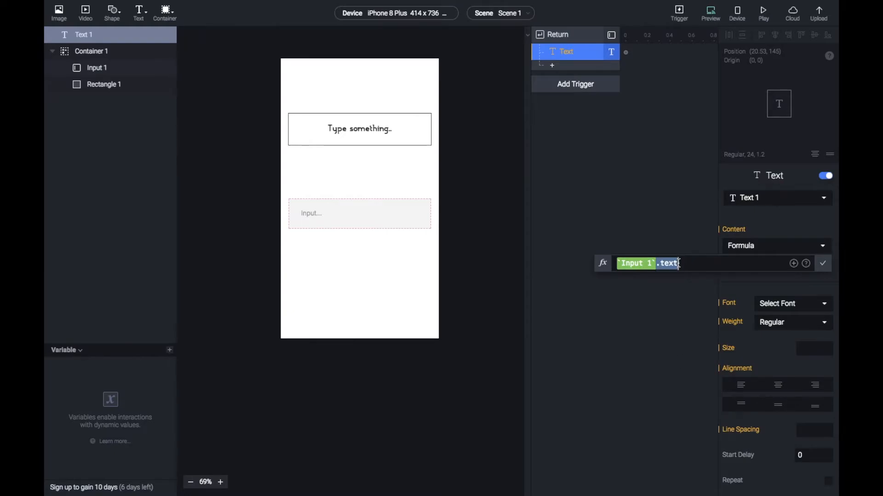
click(822, 263)
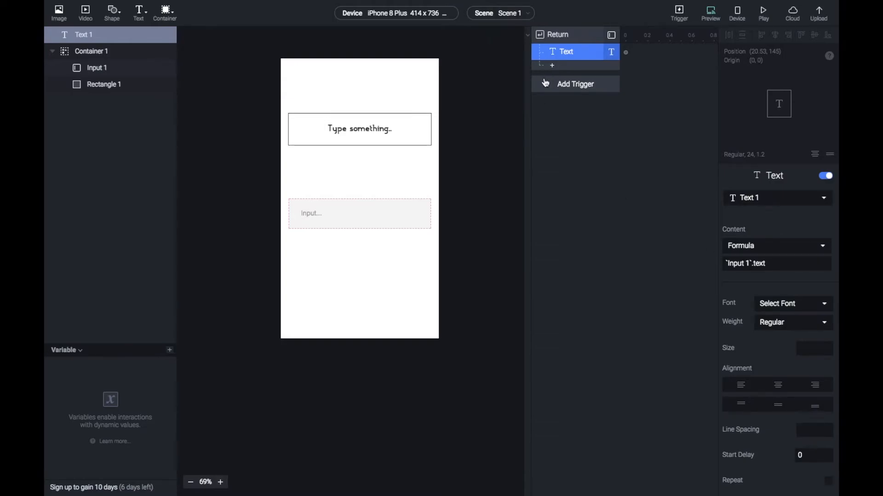
click(569, 42)
click(570, 52)
click(370, 128)
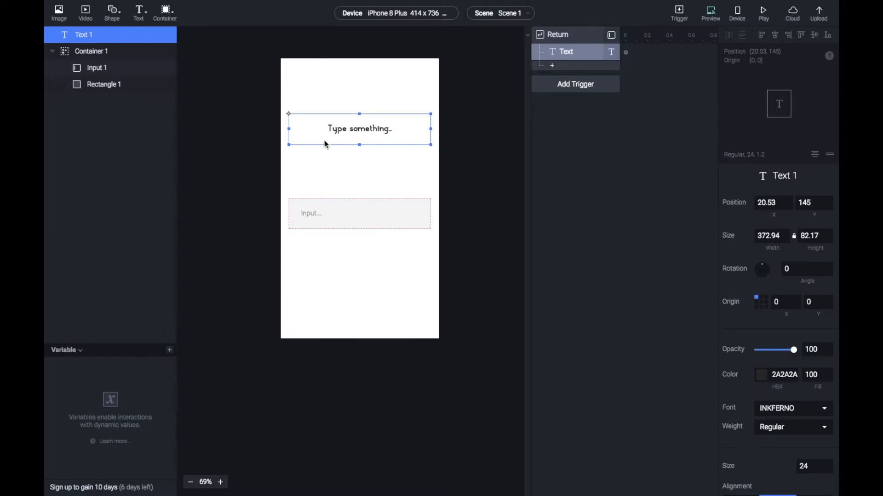
click(351, 217)
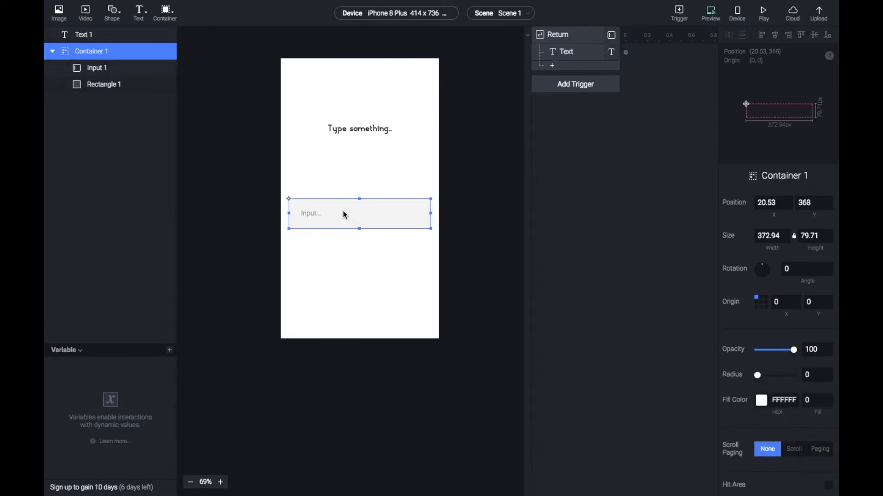
Preview the prototype and submit "Hello World!" in the input field to test the Return trigger.
click(711, 13)
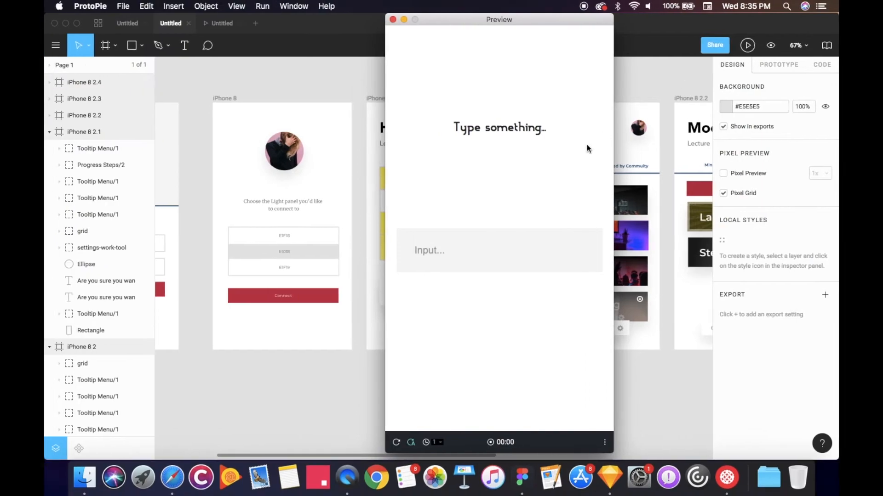
click(473, 236)
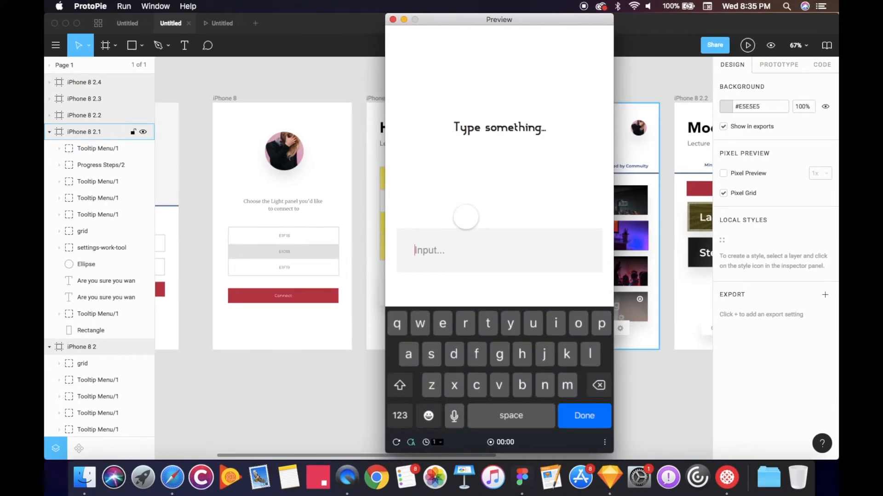
text(Hello W)
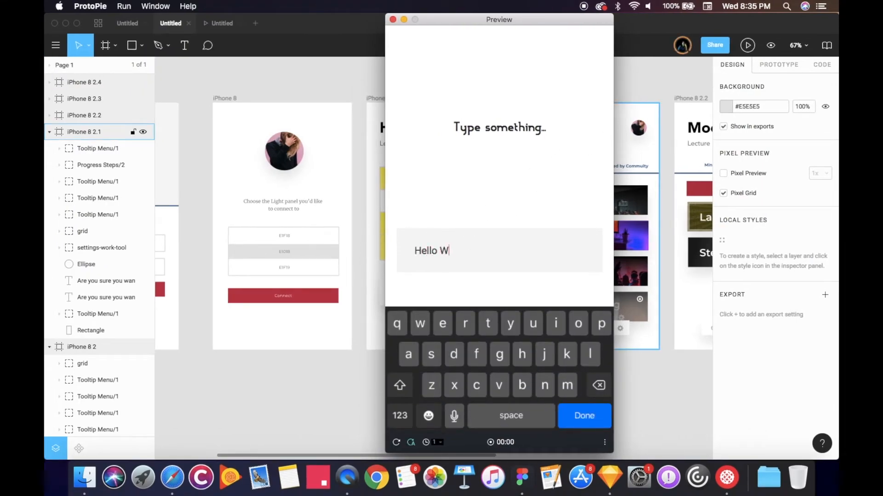
text(orld!)
key(Return)
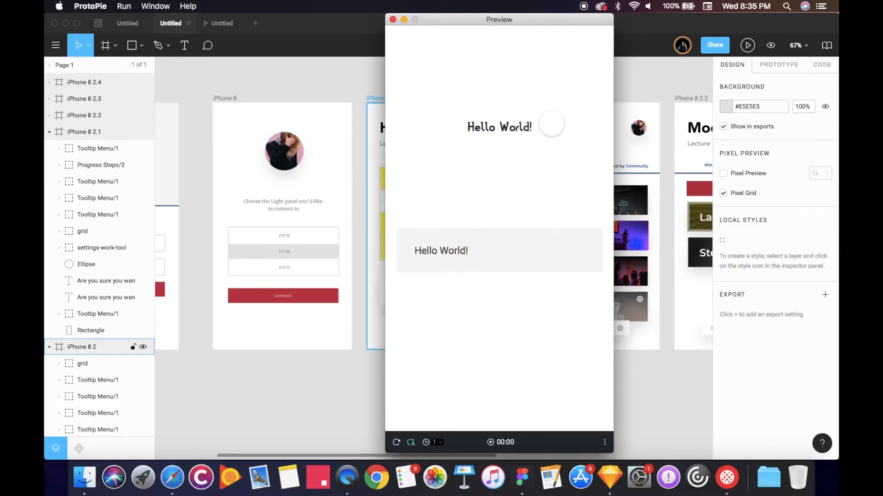
Replace the previewed input's text with a person's first name and submit it to test the trigger again.
click(514, 250)
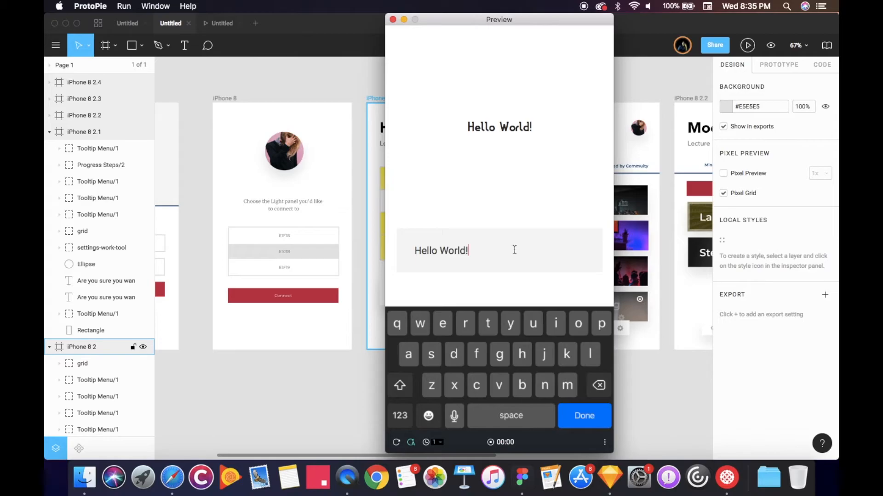
key(BackSpace)
key(BackSpace)
key(BackSpace)
key(BackSpace)
key(BackSpace)
key(BackSpace)
key(BackSpace)
key(BackSpace)
key(BackSpace)
key(BackSpace)
key(BackSpace)
text(aashir)
key(Return)
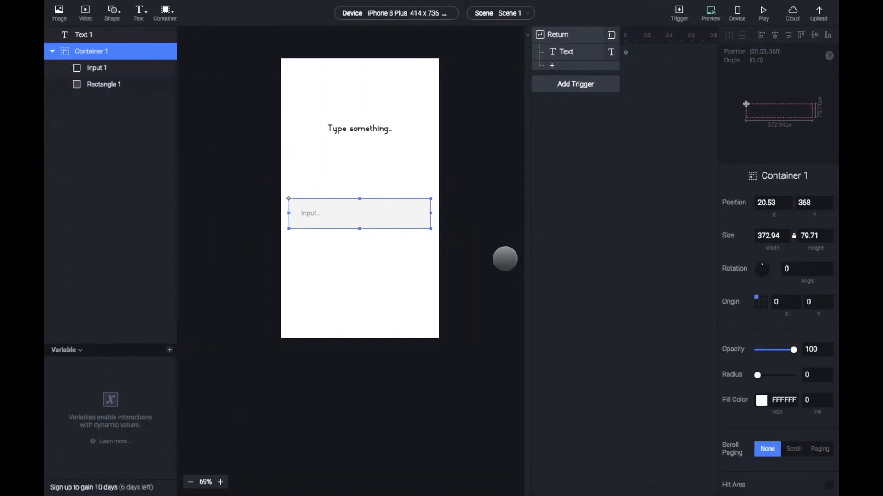
click(505, 259)
click(366, 137)
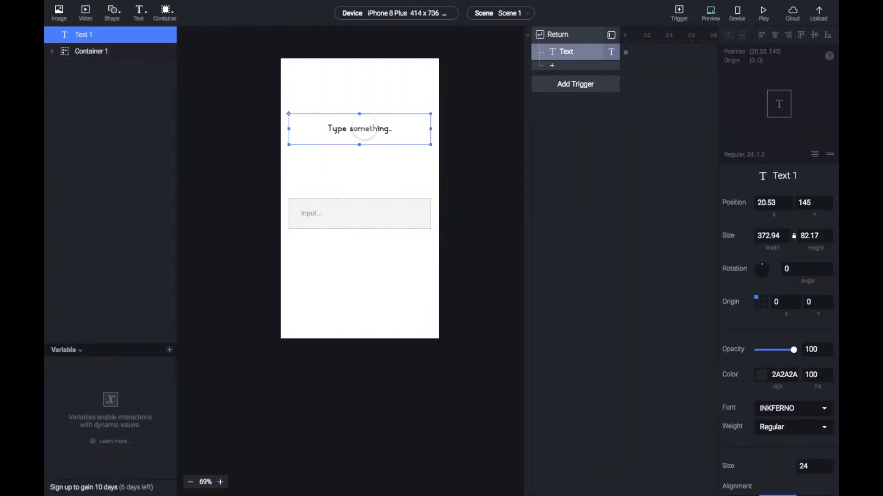
click(241, 95)
click(322, 221)
click(340, 260)
Add a container about 373 by 164 px below the input field, matching the field's width.
click(166, 14)
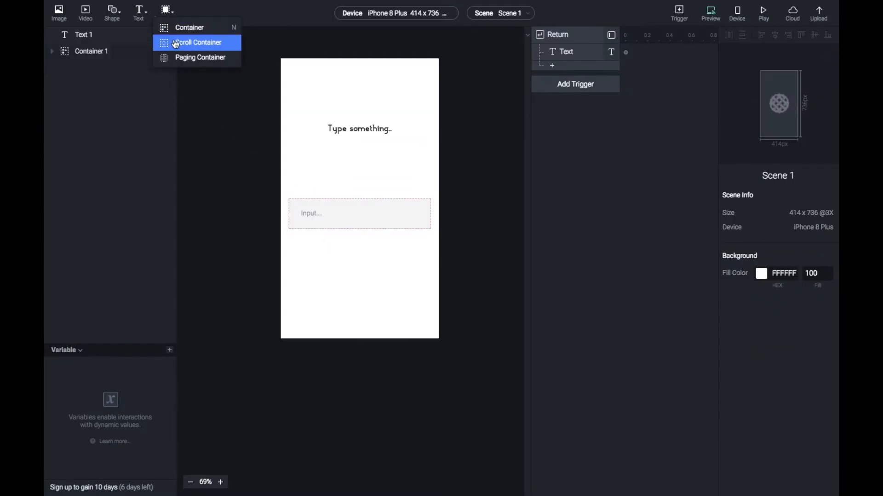
click(204, 43)
drag(318, 88, 431, 248)
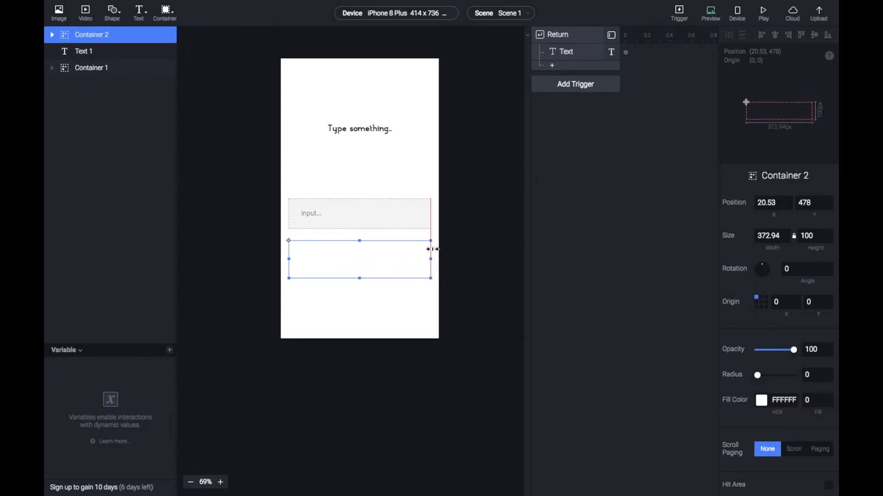
drag(378, 268, 357, 312)
Add a text layer and place it in the centre of the empty container area below the input field.
click(361, 136)
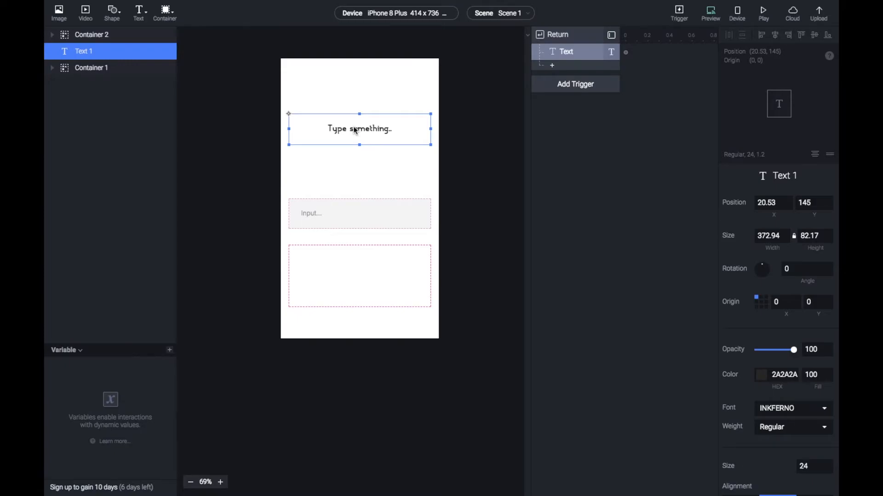
click(291, 275)
click(52, 34)
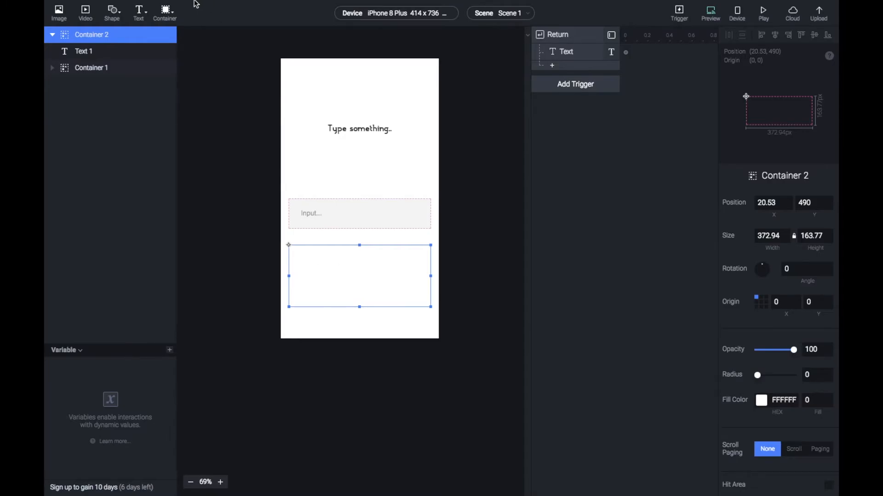
click(141, 19)
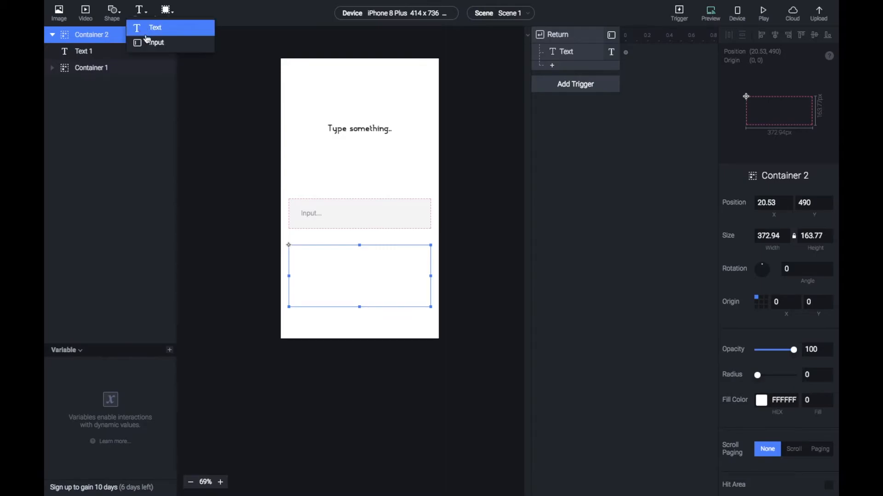
click(148, 28)
drag(312, 69, 361, 276)
Change the new text layer's content to "Congratulations!" followed by "You have used our app!" on a second line.
double_click(360, 277)
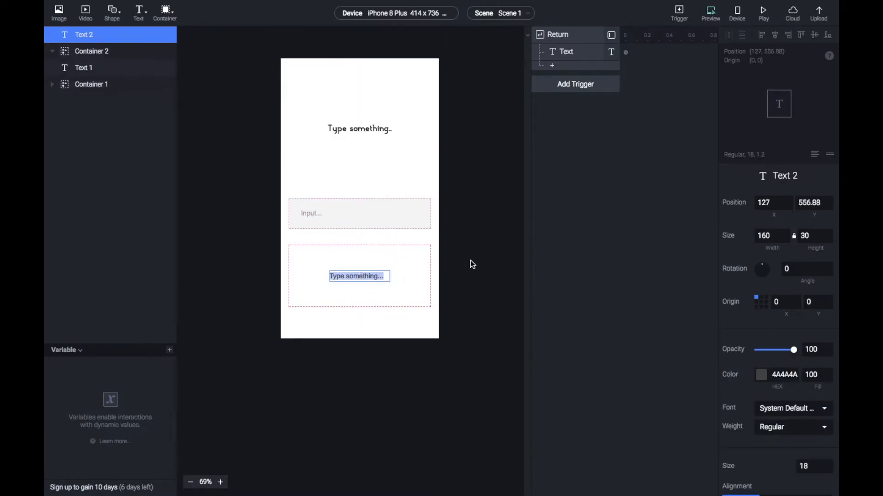
text(Cong)
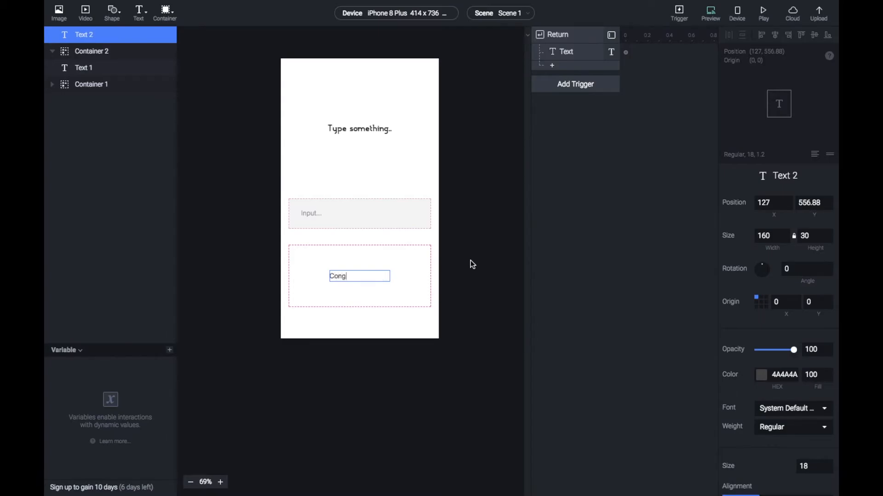
text(ratulations!)
key(Return)
text(You have used)
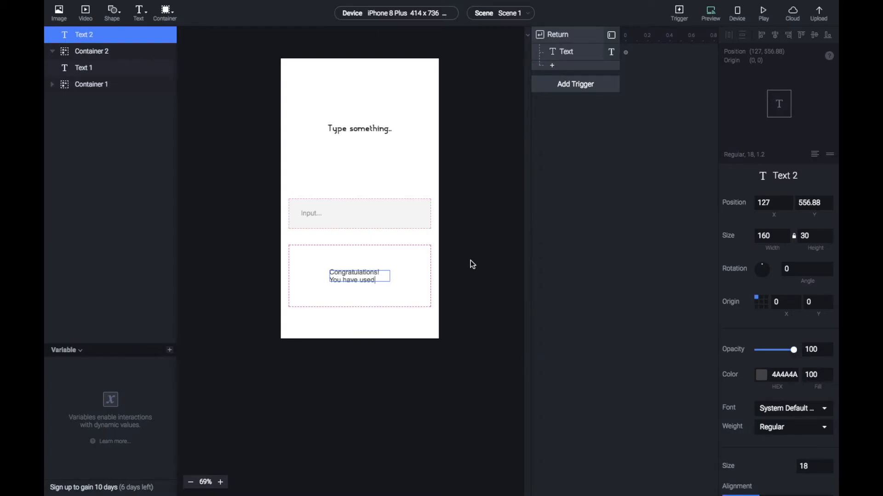
text( our app!)
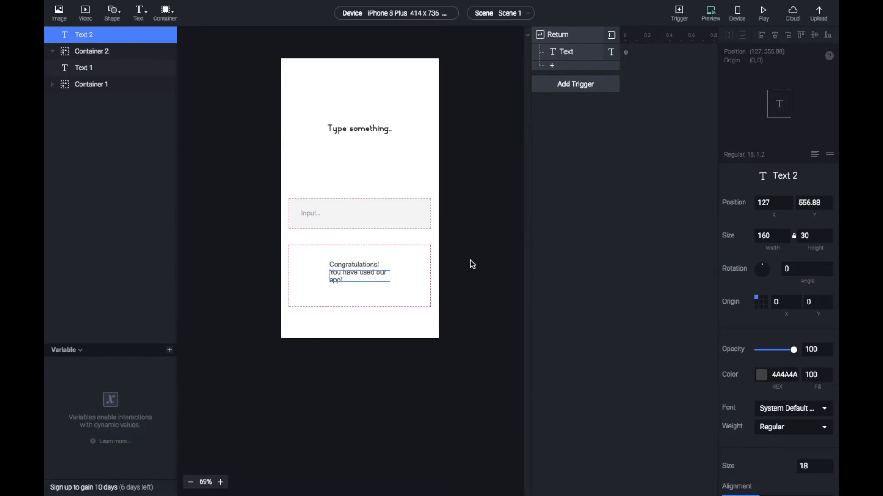
click(470, 260)
Enlarge the congratulations text box around its centre to fit both lines, and centre-align its text horizontally.
click(386, 277)
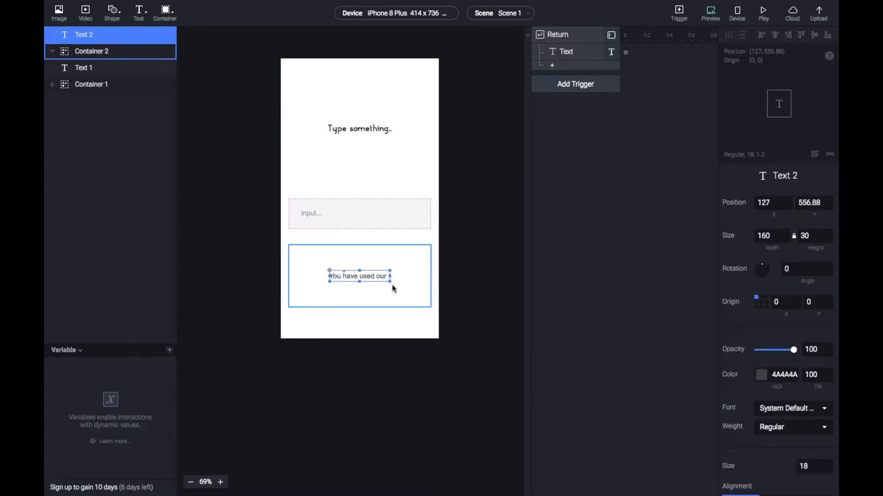
drag(390, 279, 359, 280)
scroll(789, 411, down, 3)
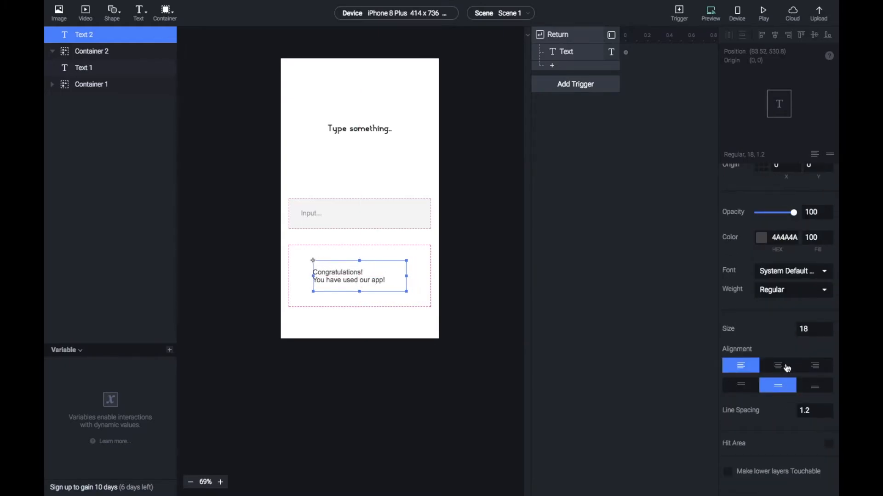
click(785, 368)
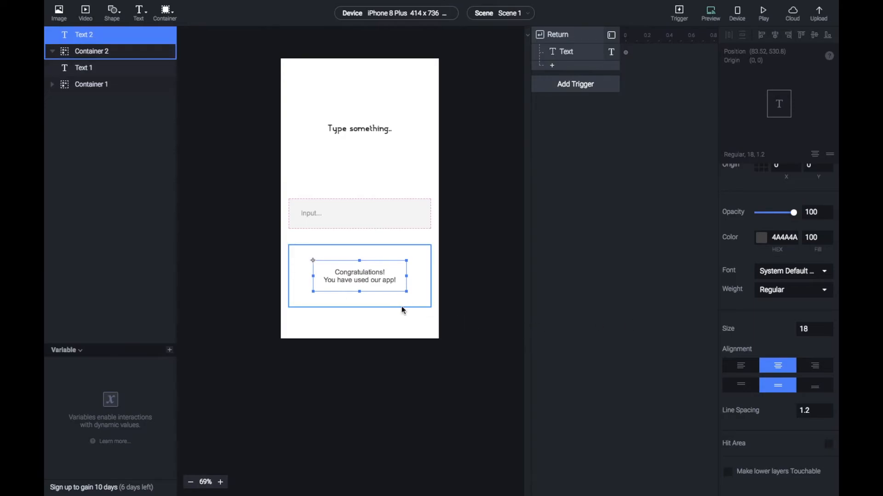
Nest the congratulations text layer inside Container 2 and collapse that container in the layer list.
click(412, 318)
click(348, 268)
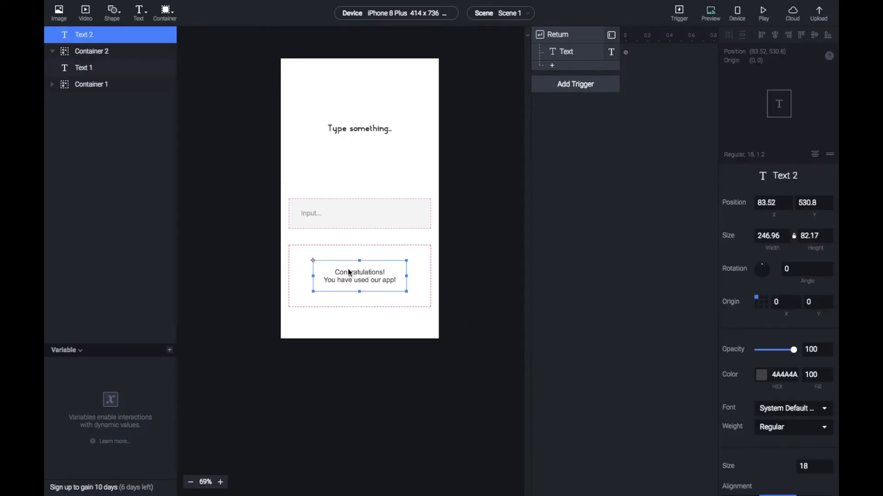
click(101, 54)
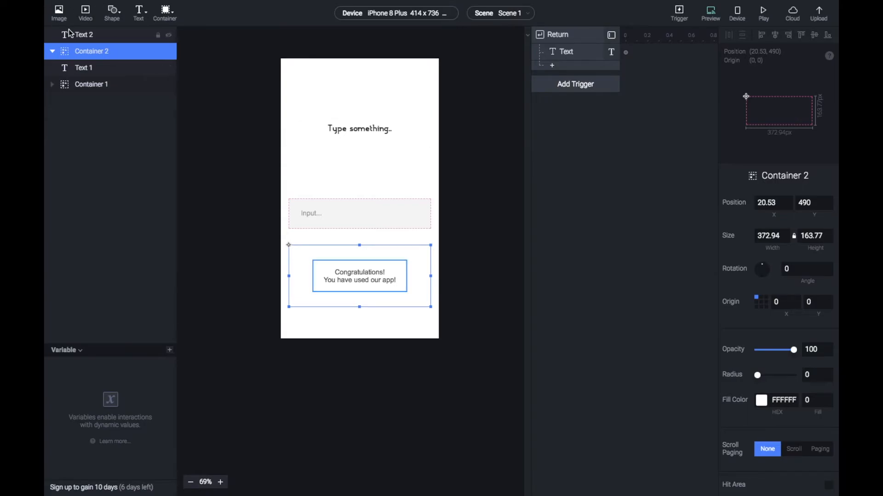
drag(76, 35, 93, 54)
scroll(801, 322, down, 3)
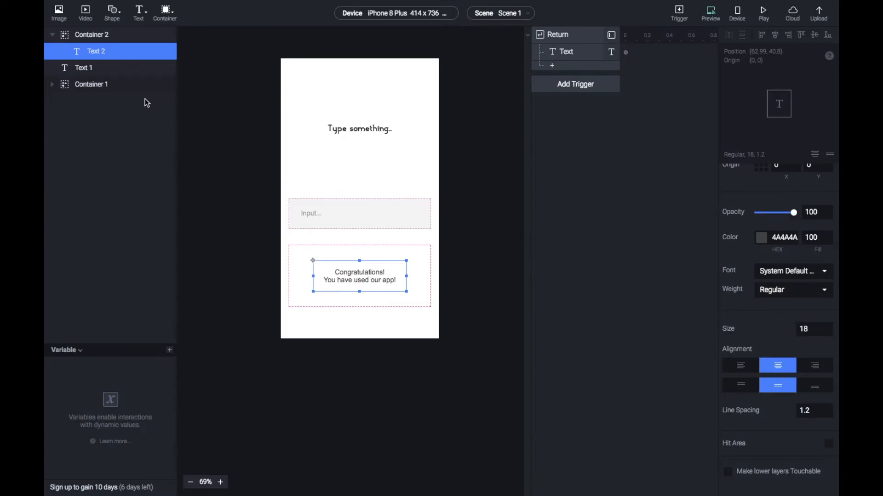
click(561, 212)
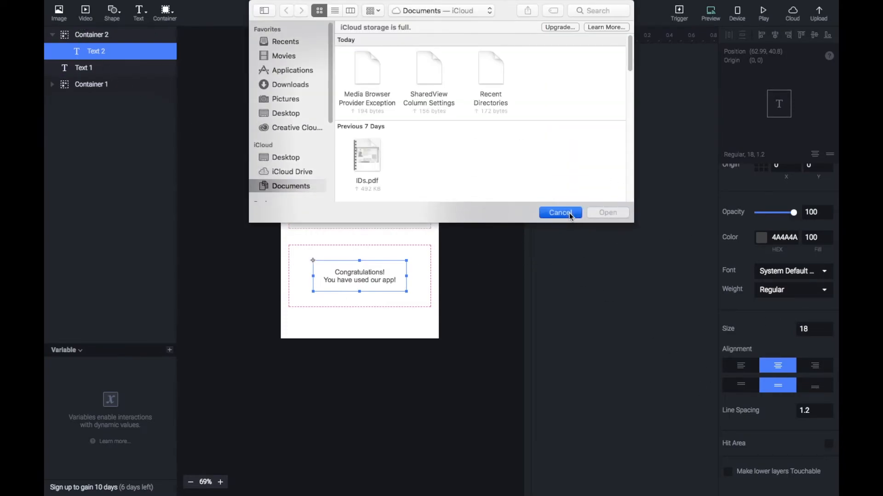
click(206, 93)
click(109, 36)
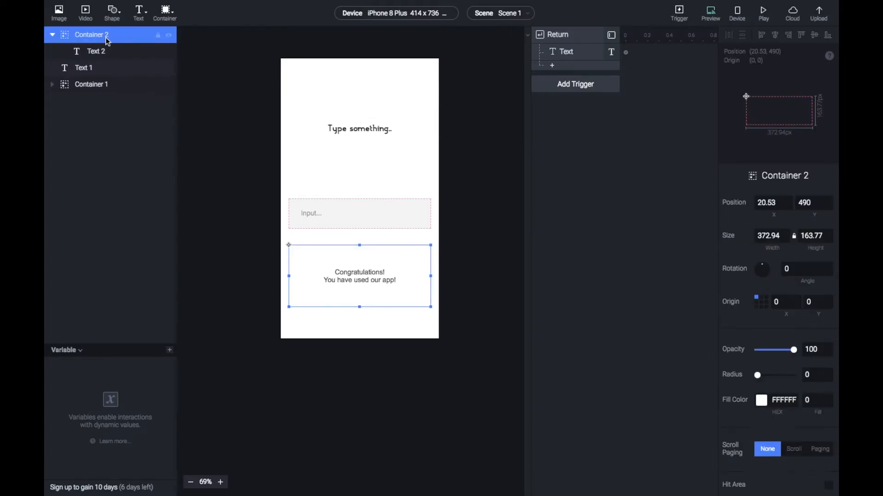
click(52, 35)
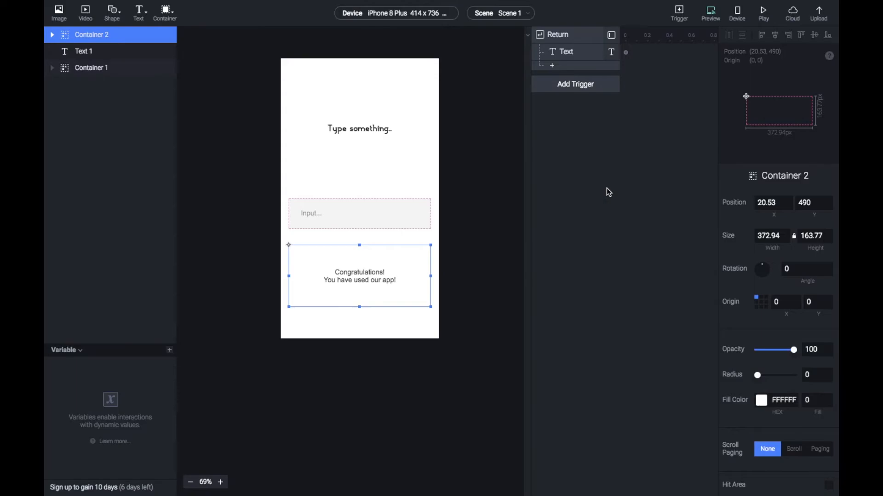
click(455, 246)
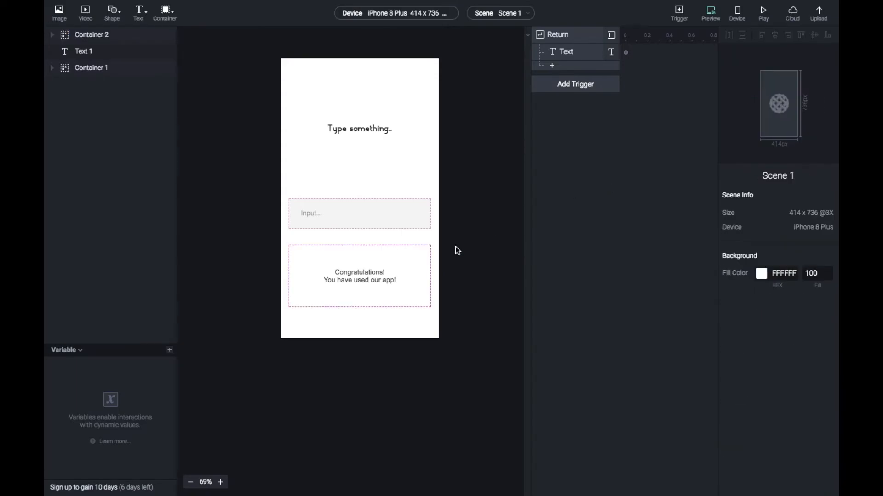
Set Container 2's opacity to 0 so the congratulations message starts hidden.
click(98, 35)
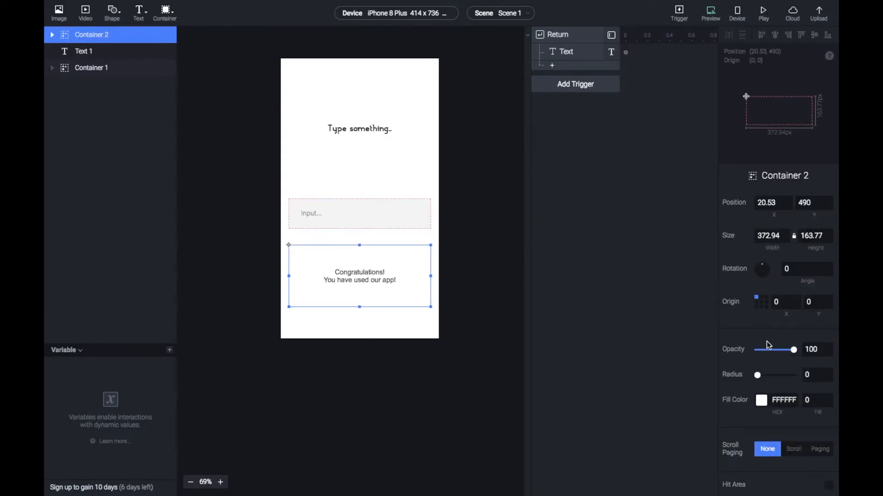
mouse_move(792, 353)
mouse_down()
mouse_move(754, 363)
mouse_move(790, 365)
mouse_up()
drag(790, 365, 814, 350)
drag(814, 349, 47, 329)
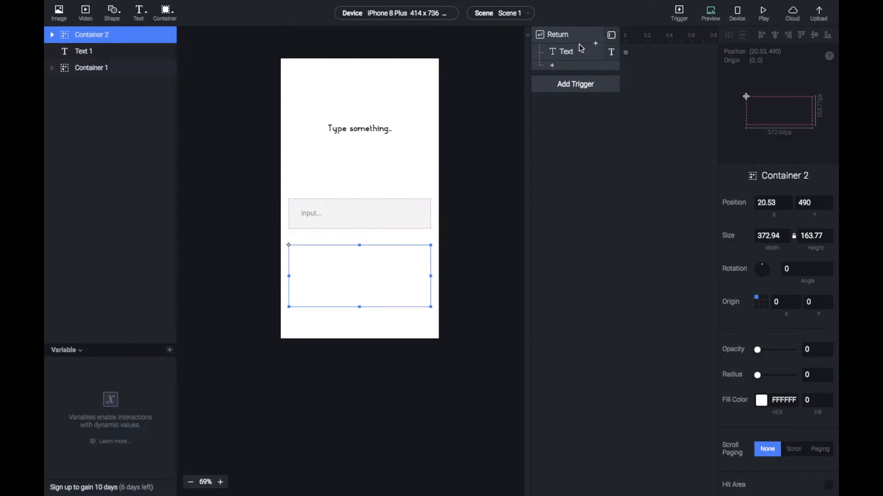
Add an Opacity response to the Return trigger that takes Container 2 to 100.
click(561, 51)
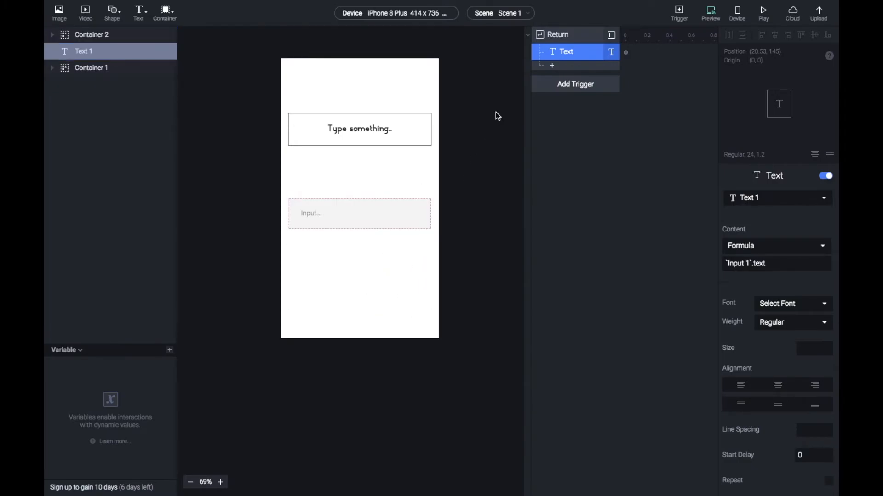
click(553, 66)
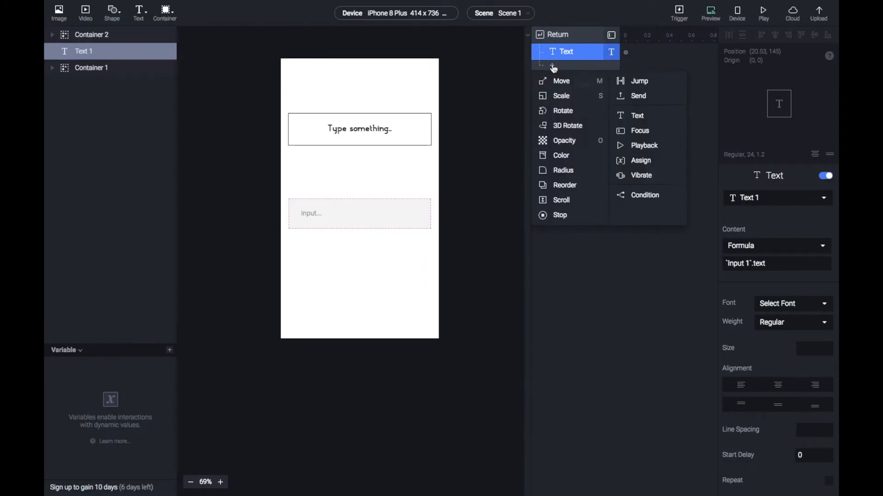
click(563, 141)
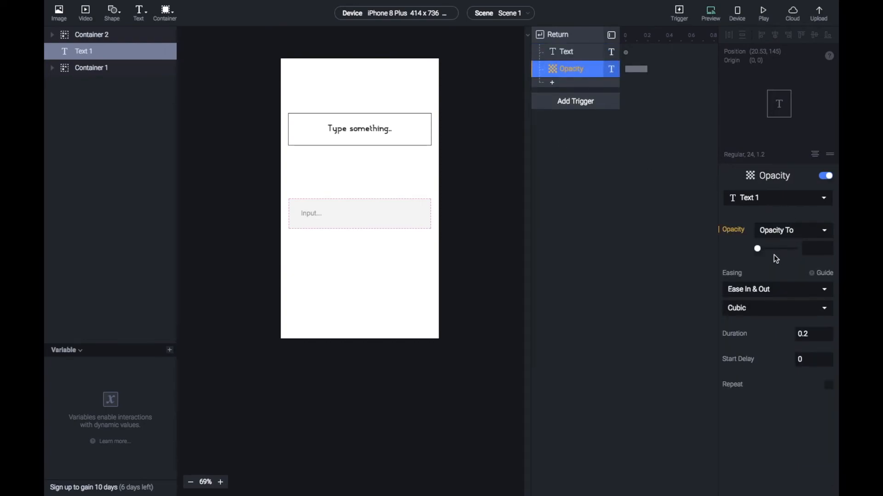
click(758, 199)
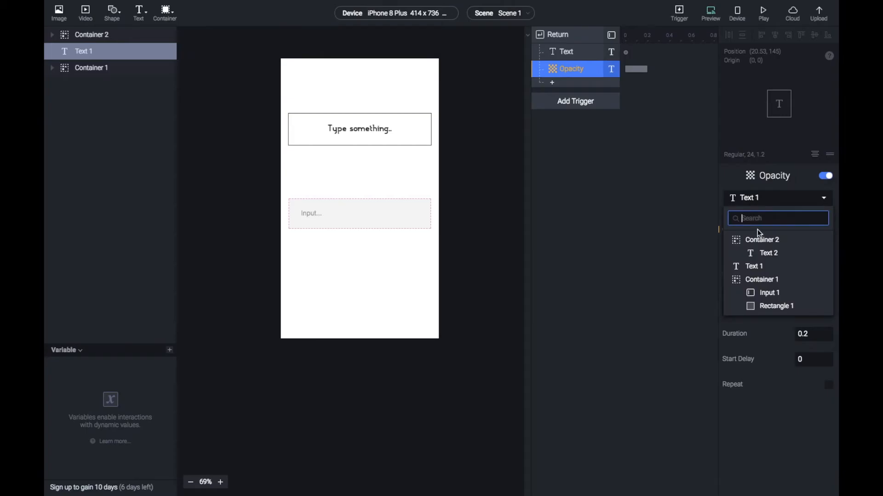
click(749, 239)
drag(758, 249, 792, 248)
Preview the prototype by submitting "Hello!" in the input field, and return to the editor.
click(710, 12)
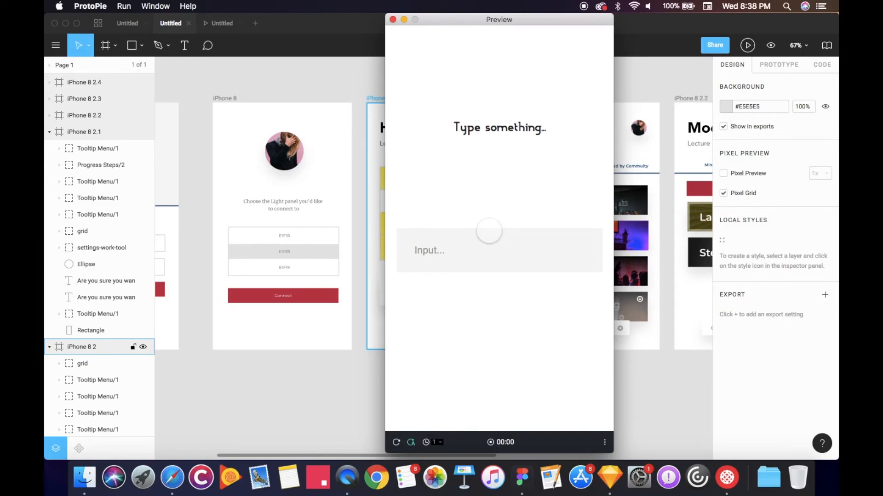
click(487, 242)
text(Hello!)
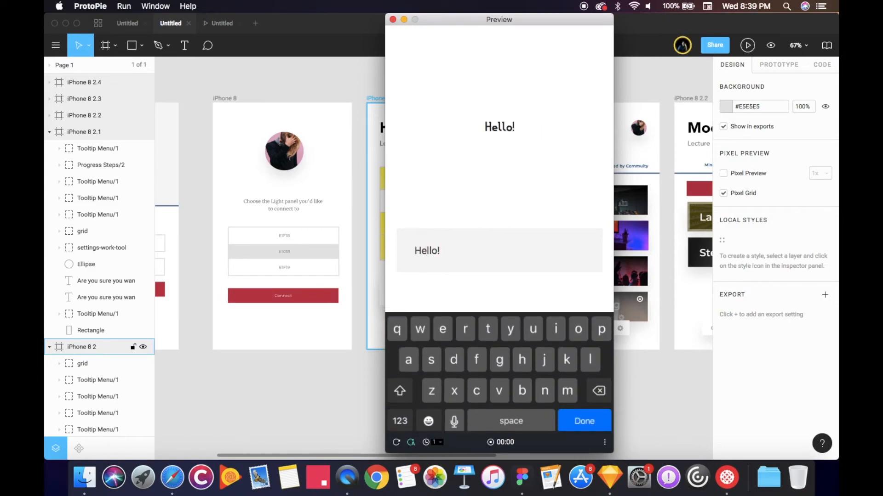
key(Return)
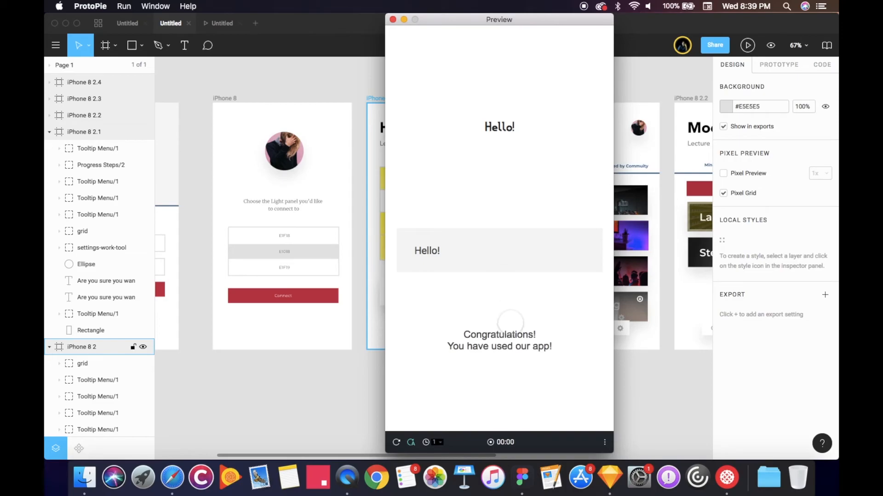
key(ctrl+Right)
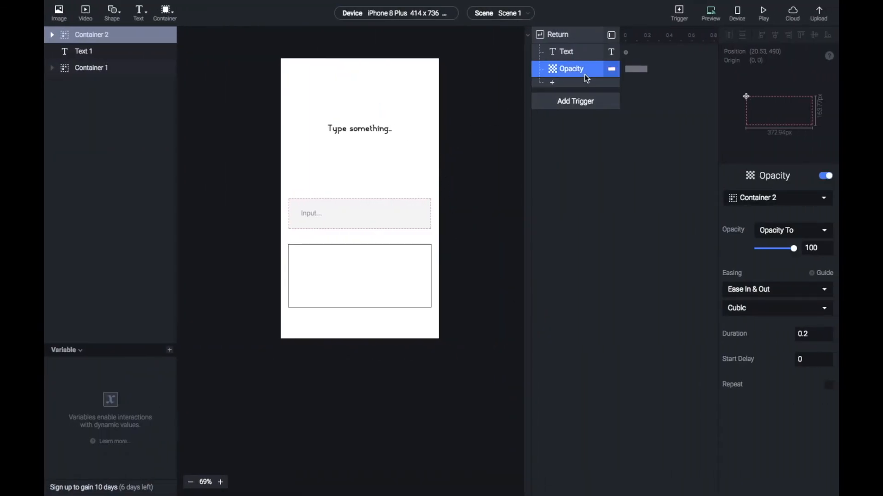
Delete the Opacity response from the Return trigger.
key(Delete)
click(565, 65)
click(577, 254)
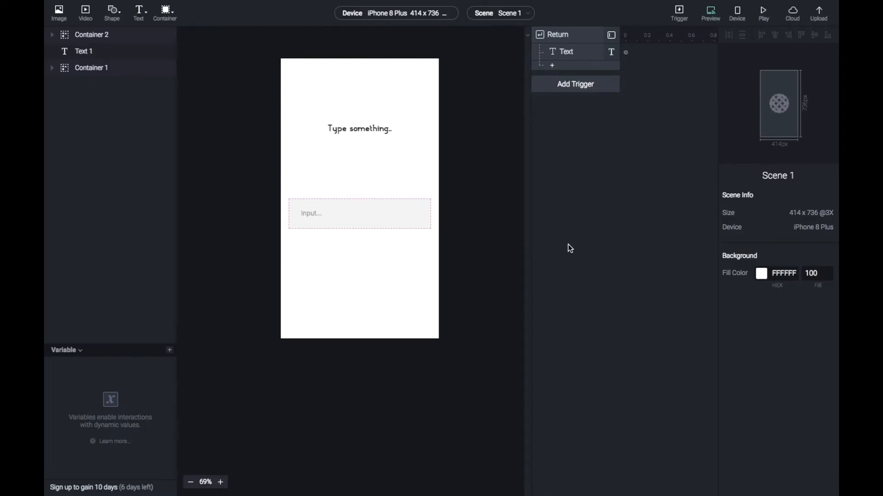
Add a Detect trigger, and shift the "Type something..." text layer down to Y 184.
click(576, 91)
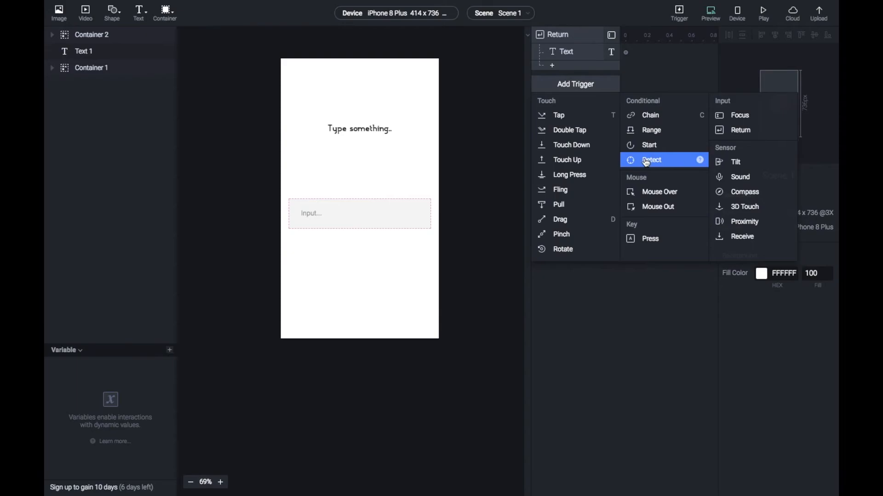
click(667, 160)
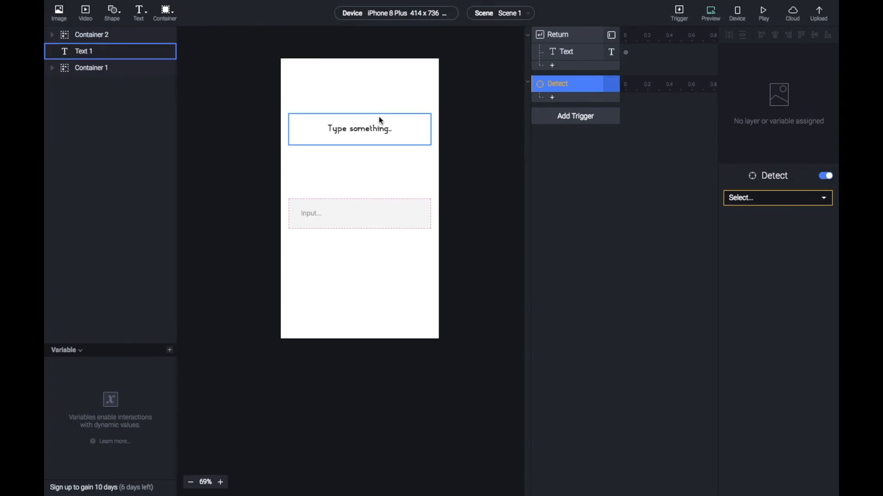
click(360, 135)
mouse_move(361, 136)
mouse_down()
mouse_move(367, 147)
mouse_move(359, 147)
mouse_up()
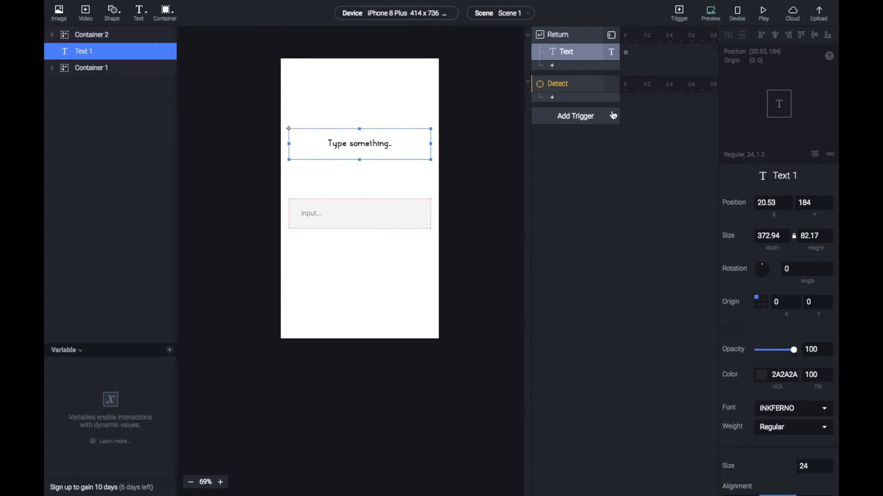
Assign Text 2 to the Detect trigger and set the detected property to Text.
click(564, 87)
click(786, 196)
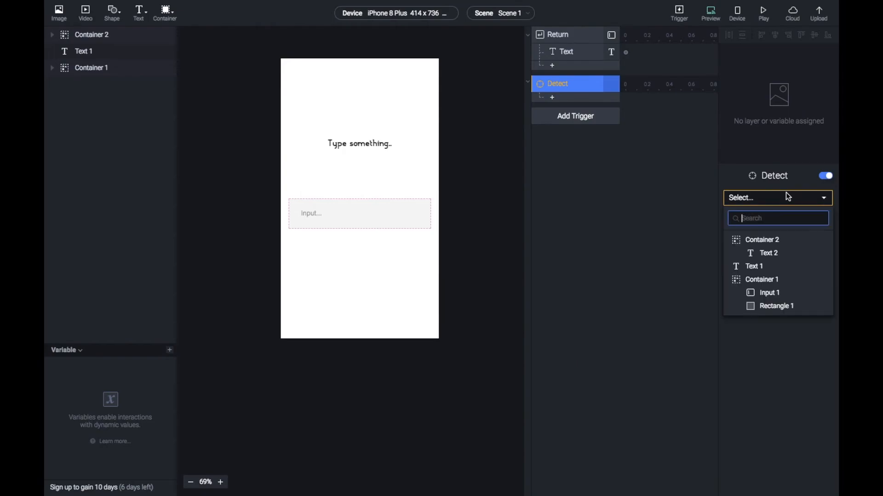
click(767, 254)
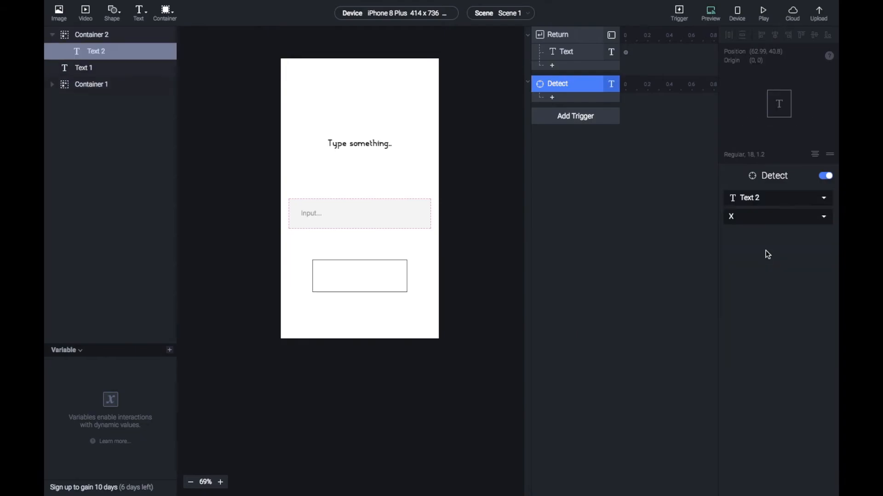
click(747, 215)
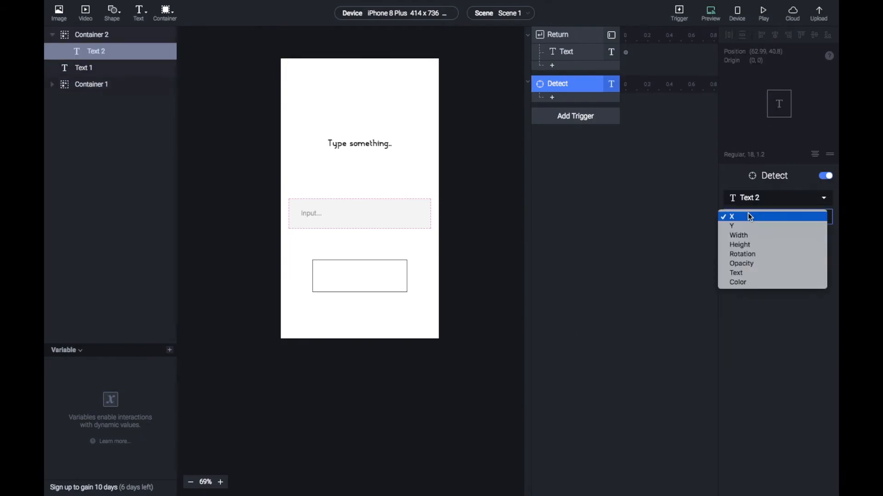
click(748, 274)
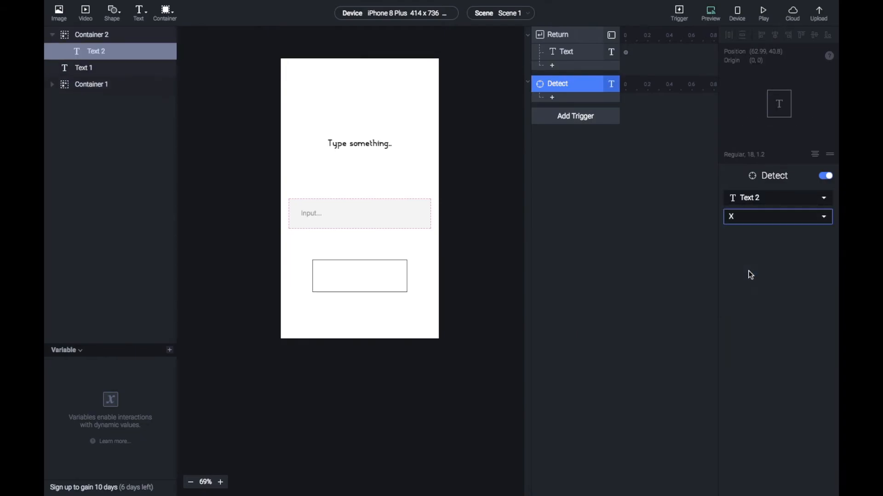
click(736, 219)
click(670, 244)
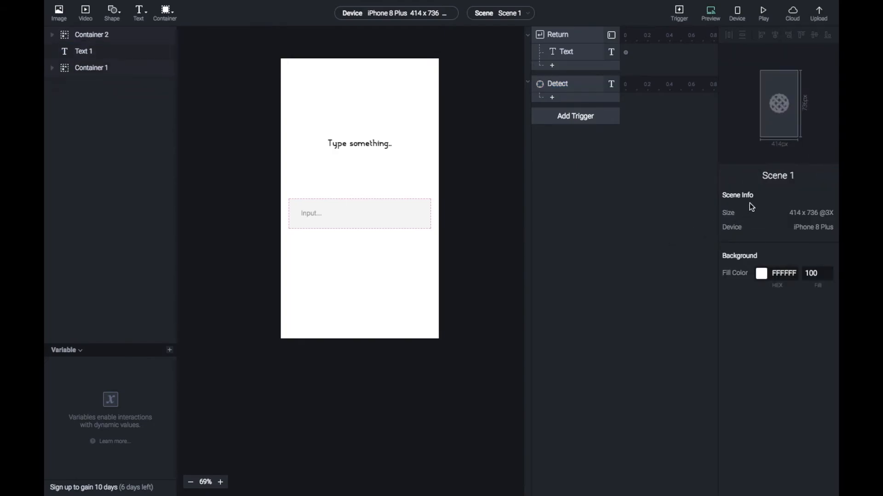
Add an Opacity response under the Detect trigger and set its target layer to Container 2.
click(578, 89)
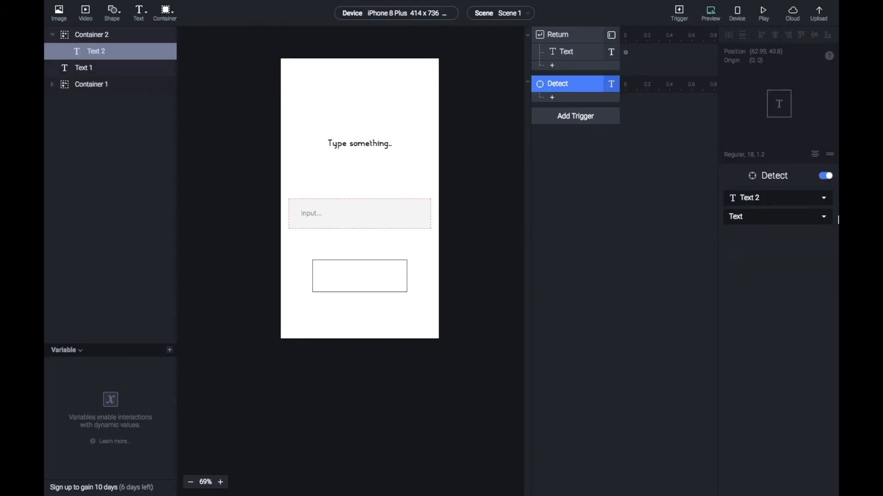
click(570, 99)
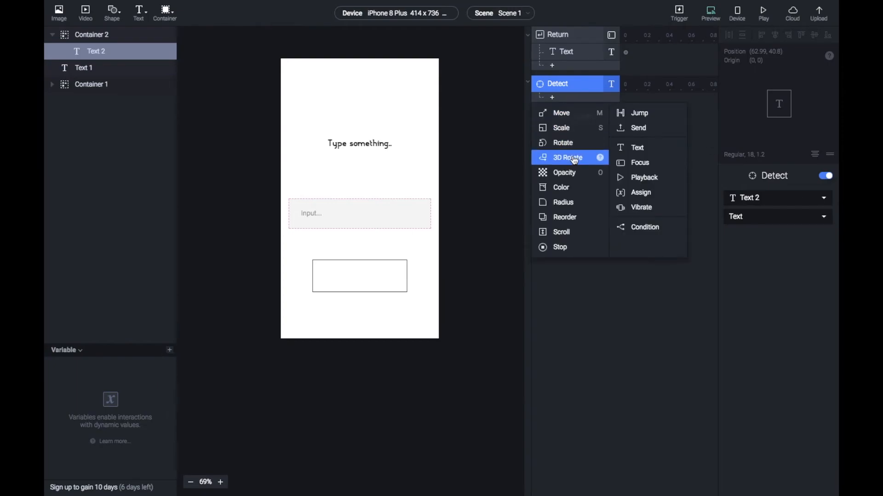
click(588, 171)
click(801, 199)
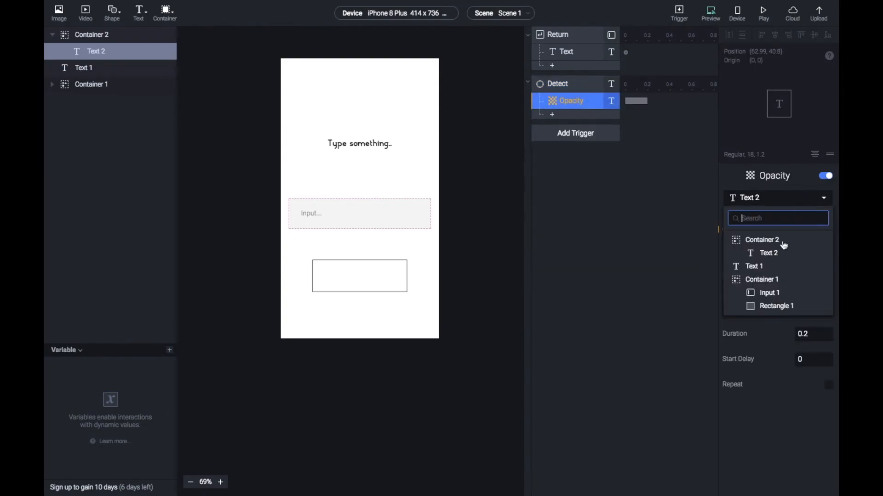
click(773, 239)
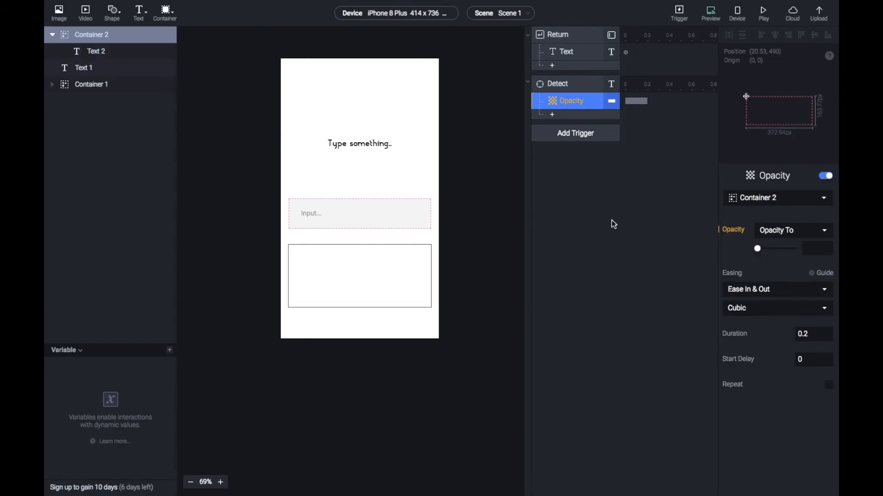
click(94, 54)
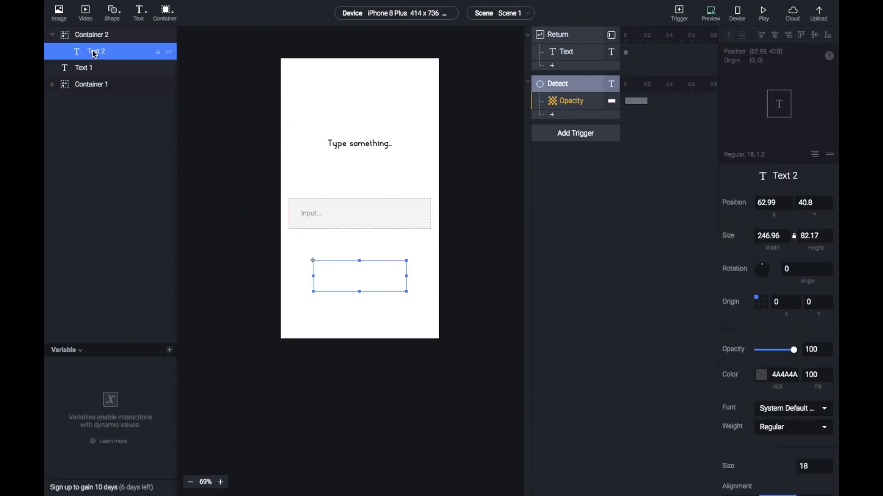
click(85, 36)
click(91, 87)
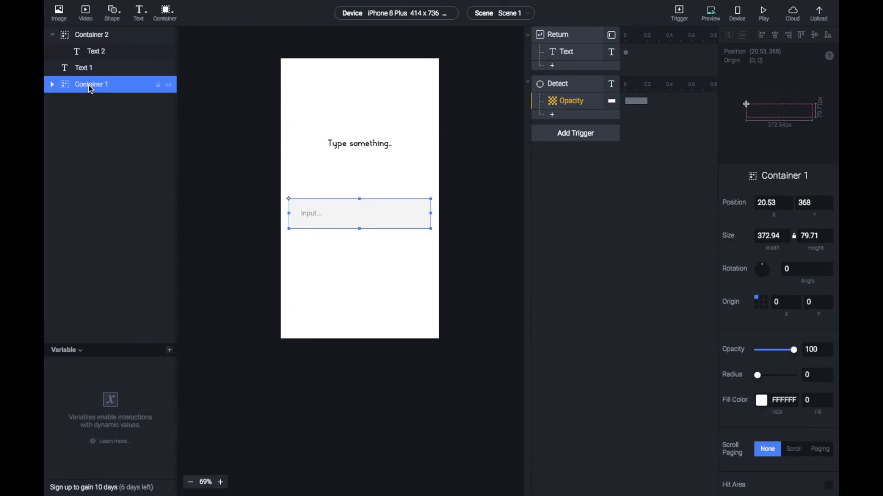
click(358, 276)
click(339, 156)
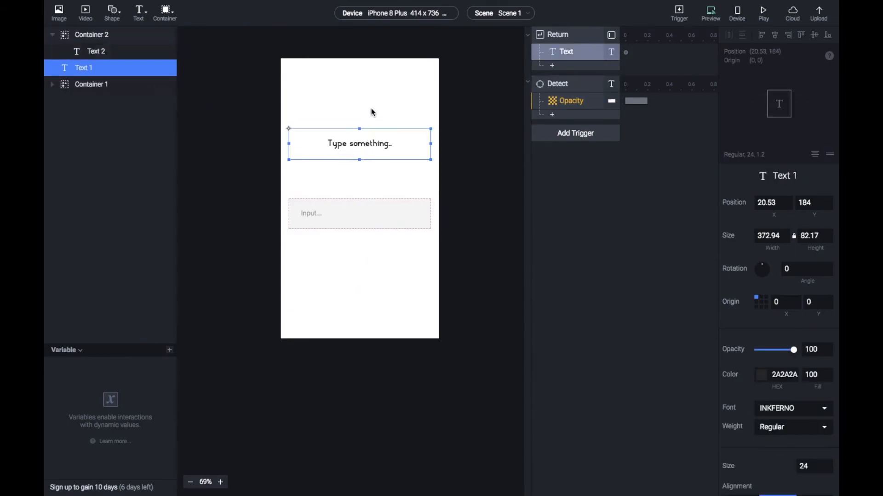
Assign Text 1 to the Detect trigger in place of Text 2.
click(566, 83)
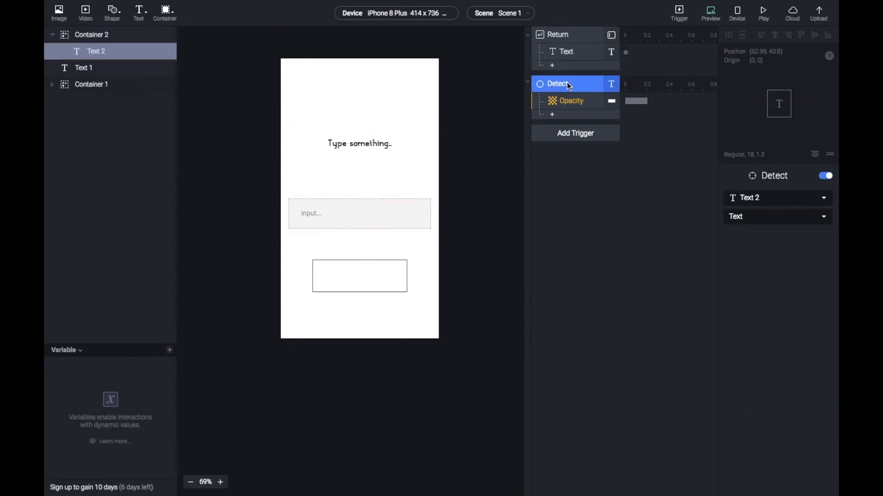
click(813, 199)
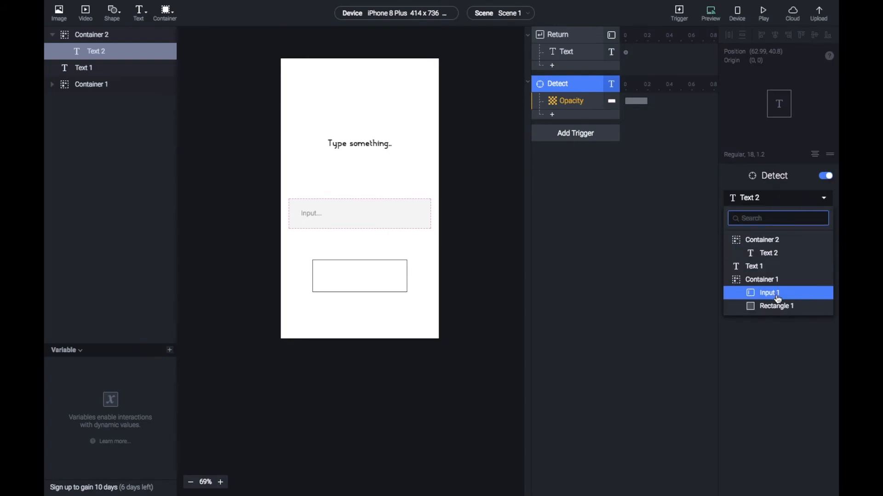
click(776, 268)
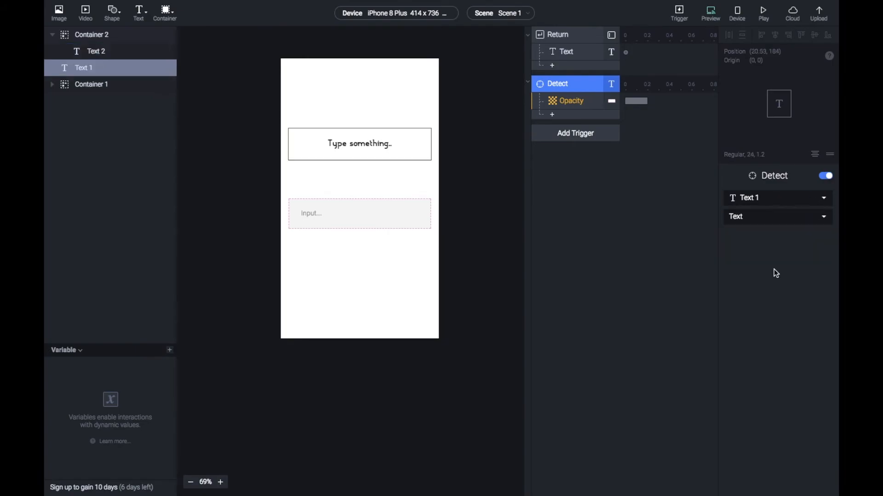
click(98, 52)
click(347, 256)
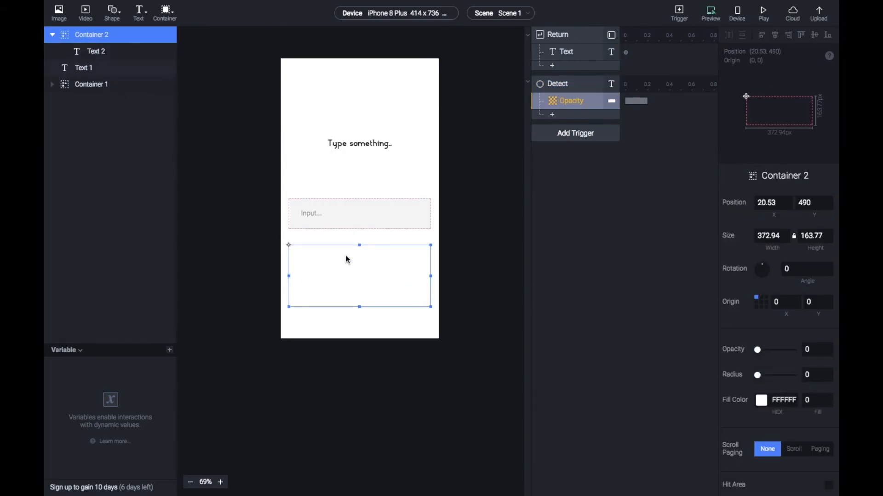
click(576, 88)
click(780, 198)
click(770, 358)
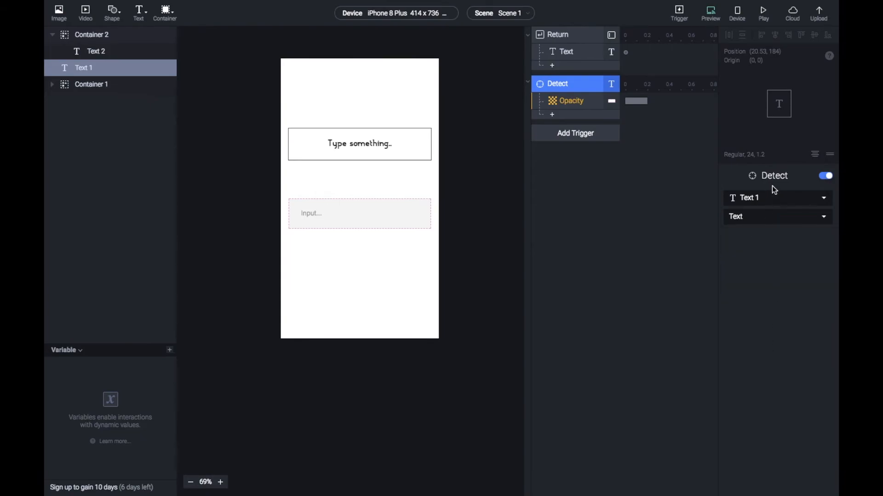
Set the Detect trigger's Opacity response on Container 2 to an opacity of 100.
click(562, 103)
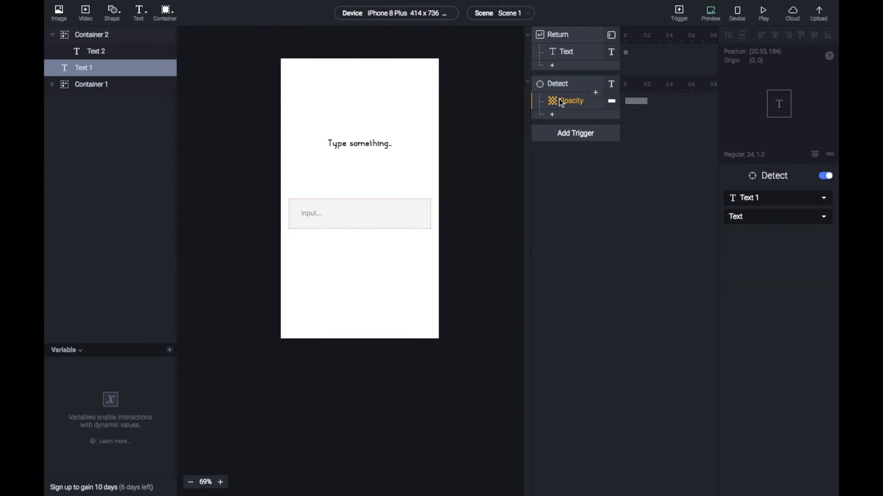
click(560, 100)
click(770, 198)
click(714, 252)
drag(757, 249, 810, 251)
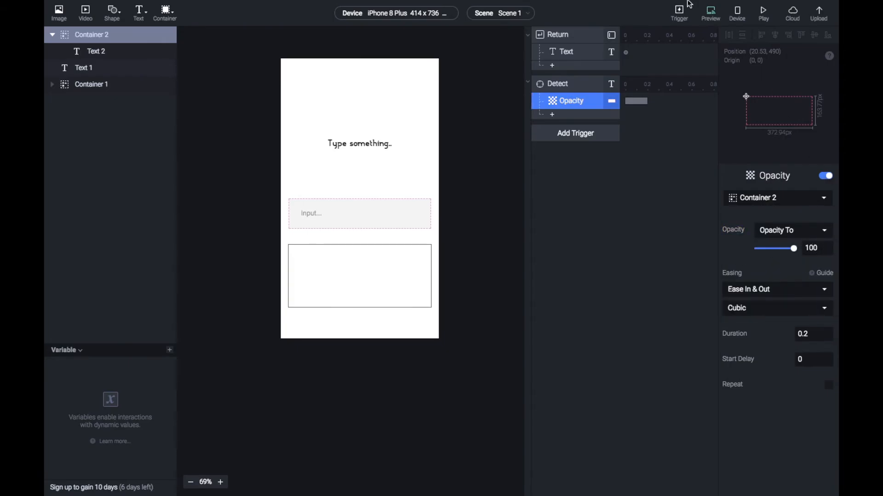
Test the hidden message in the preview by submitting "Hello World!" in the input field.
click(710, 13)
click(550, 241)
text(Hello World!)
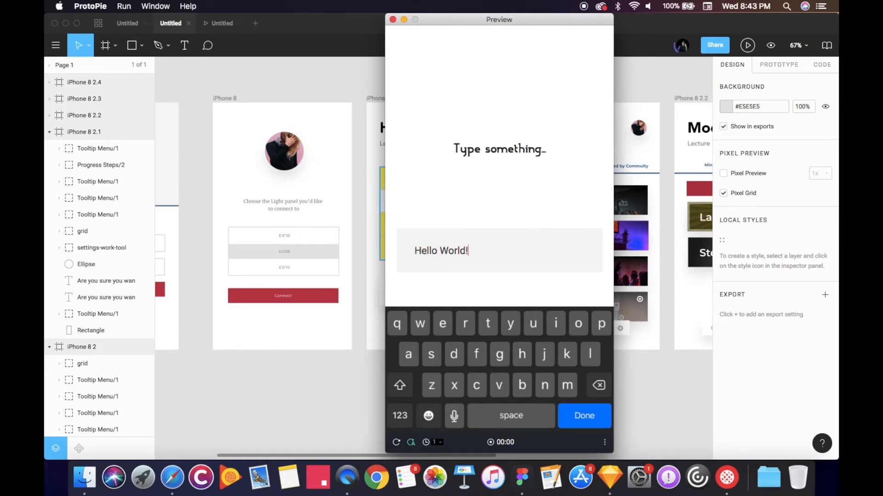
key(Return)
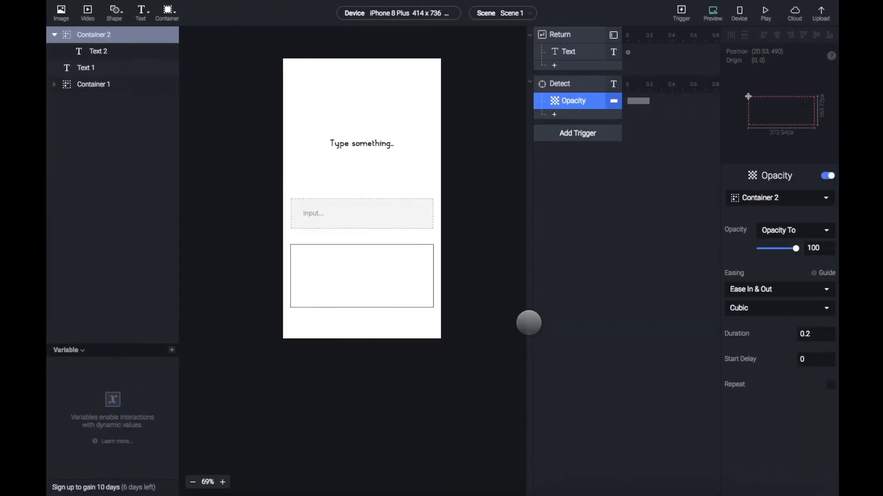
Delete Container 1, Text 1 and Container 2 to empty the scene of layers.
click(361, 300)
click(367, 319)
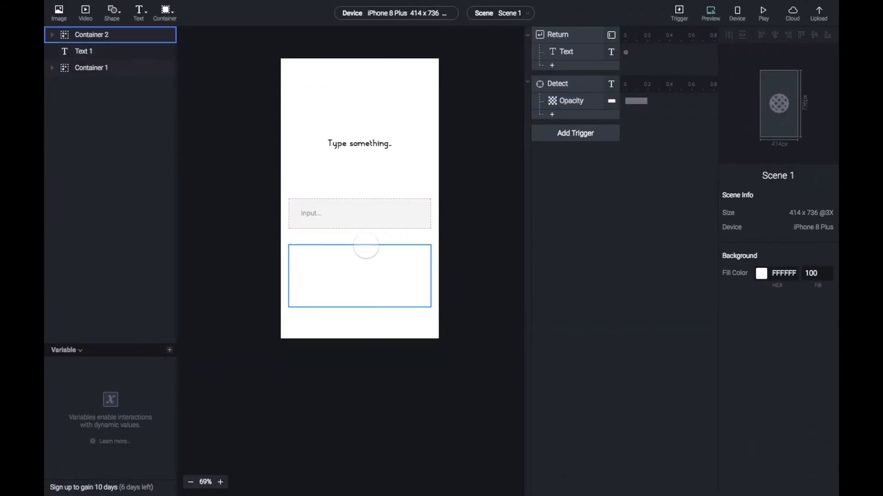
click(367, 202)
click(381, 176)
click(306, 210)
key(Delete)
key(ctrl+a)
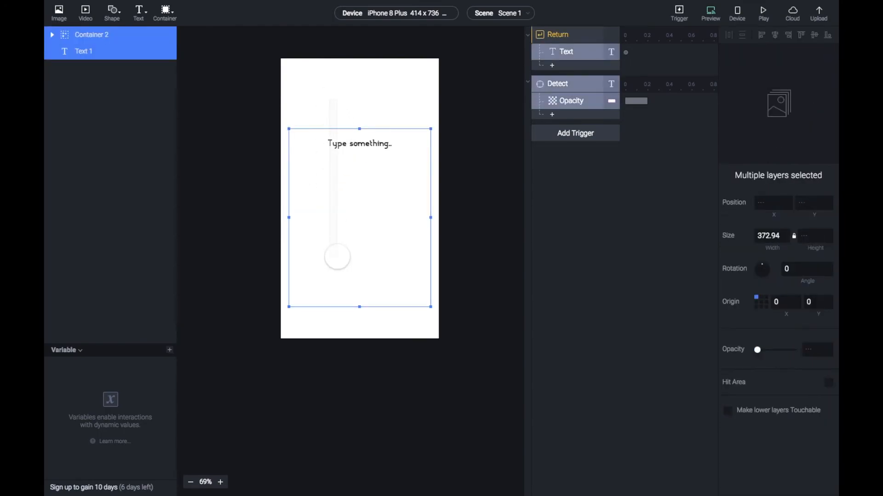
key(Delete)
Delete the leftover Detect and Return triggers.
click(565, 83)
key(Delete)
click(552, 37)
key(Delete)
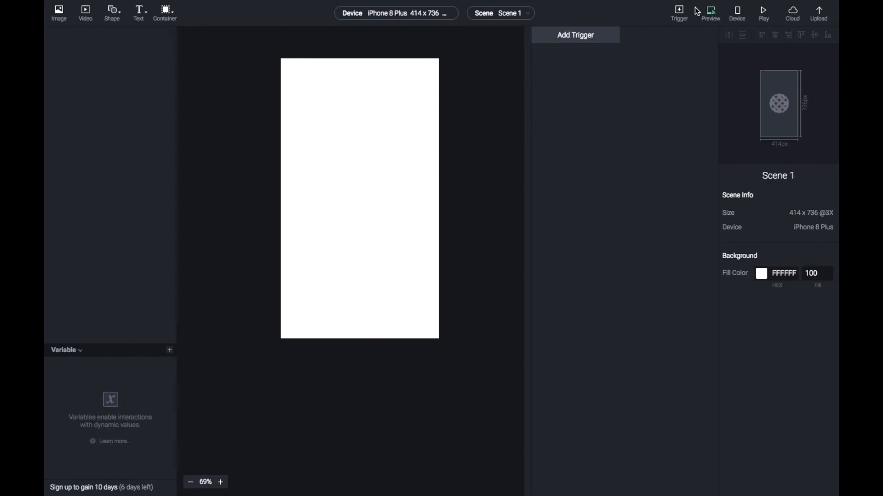
Add a rectangle about 233 × 100 in the lower half of the scene and a 100 × 100 oval above it.
click(106, 14)
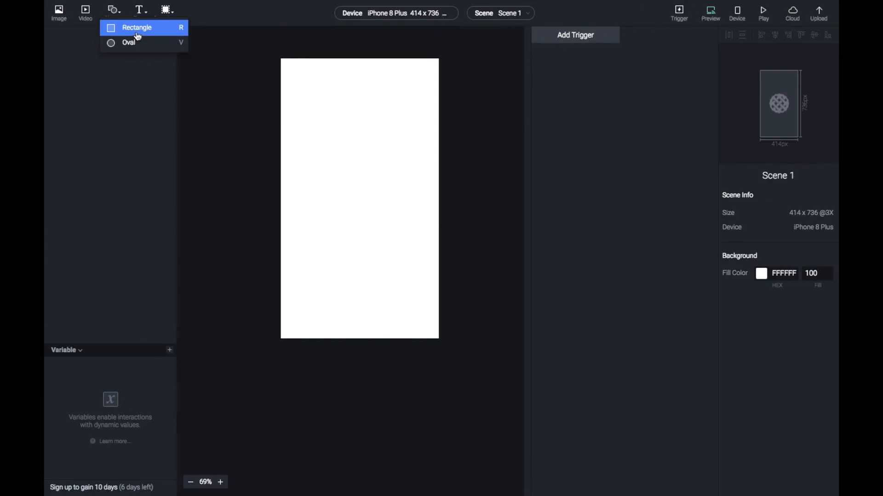
click(138, 37)
drag(299, 88, 385, 239)
click(115, 21)
click(126, 40)
drag(310, 80, 372, 154)
Add a Tap trigger on Oval 1 with a Move response targeting the same oval.
click(604, 37)
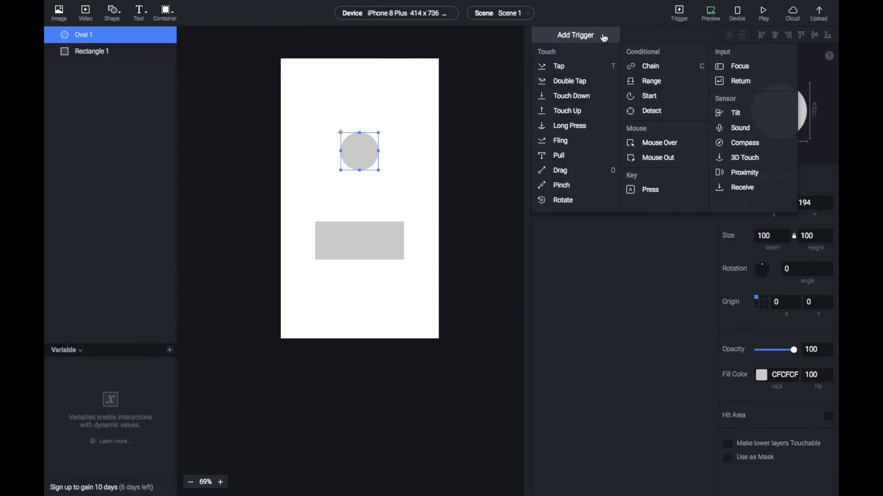
click(575, 64)
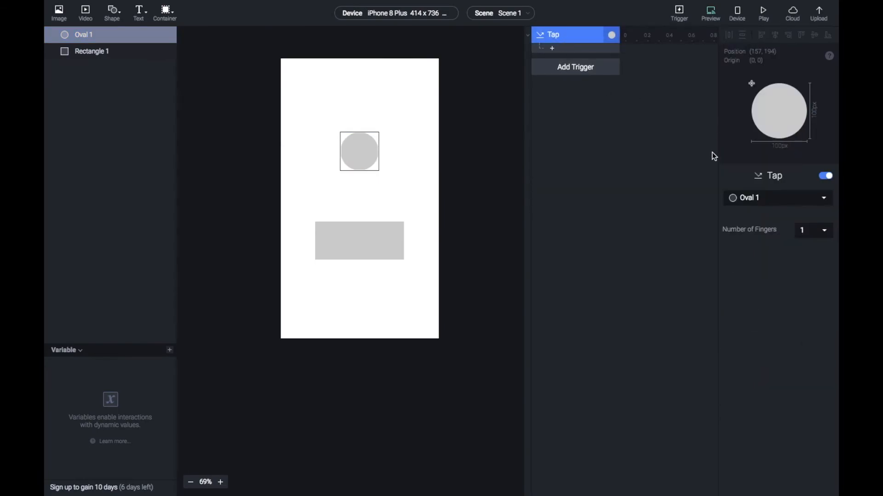
click(566, 49)
click(562, 64)
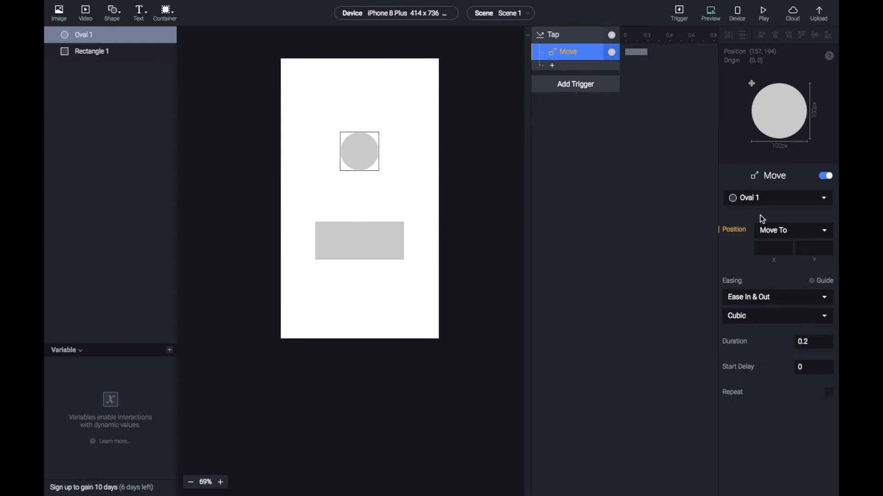
click(805, 248)
Shift the oval down onto the rectangle's upper edge at Y 329, and set the Move response's target Y to 329.
click(352, 147)
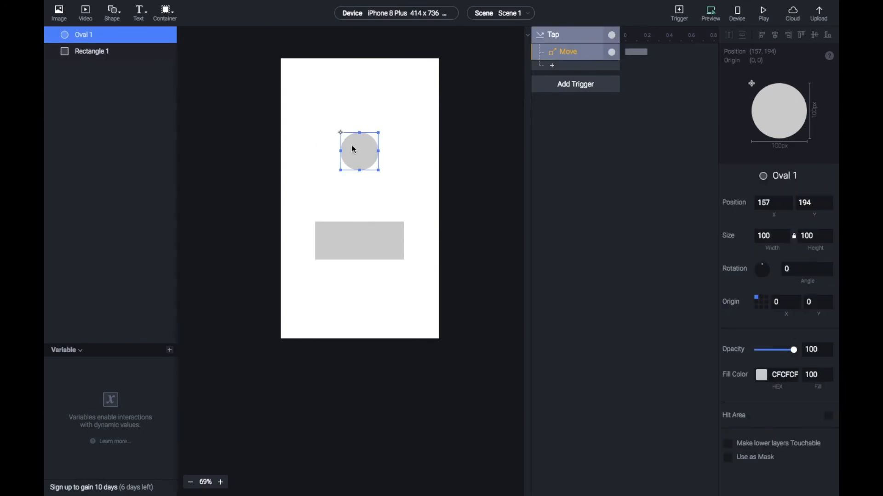
drag(366, 159, 367, 211)
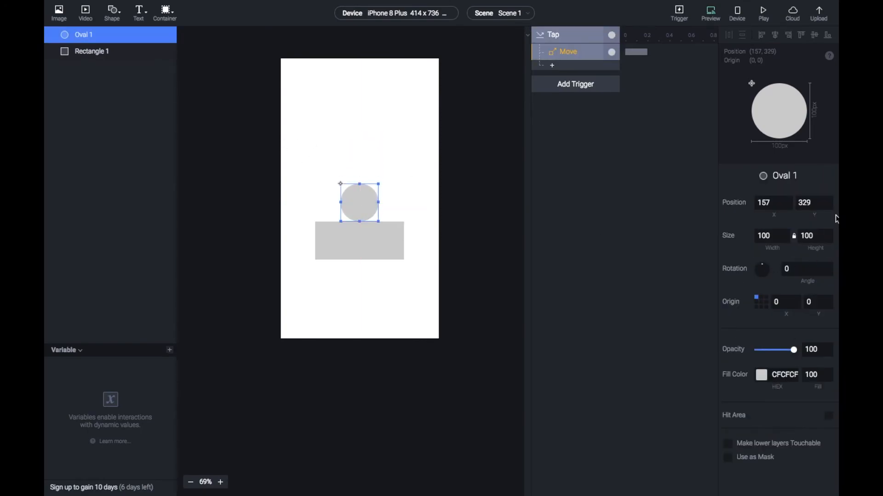
click(565, 53)
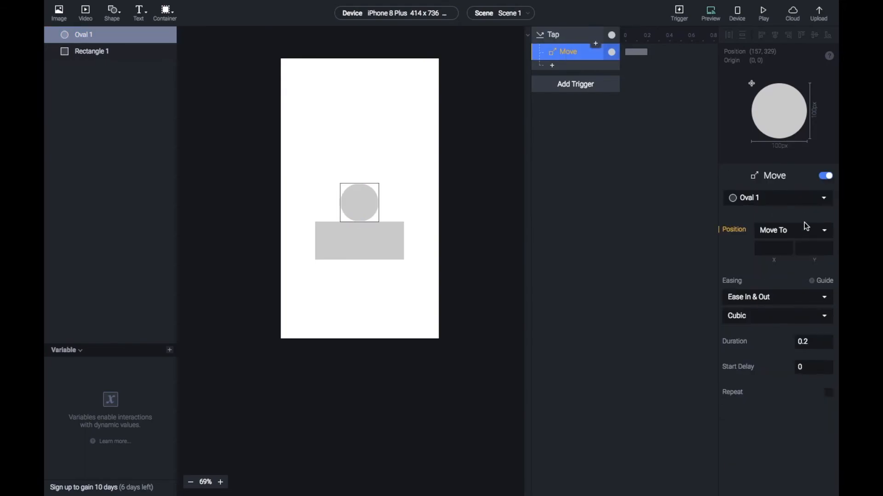
click(822, 228)
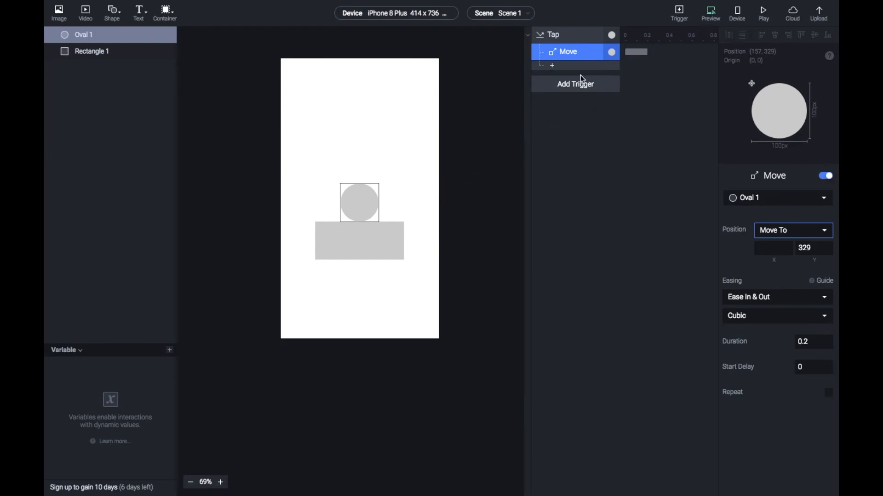
Move the oval up to Y 0 at the scene's upper edge and test its tap movement in the preview.
key(ctrl+Left)
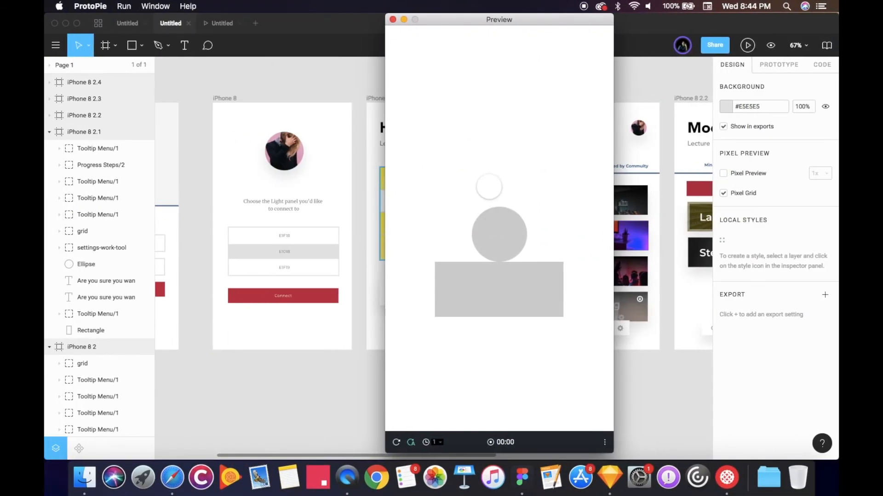
key(ctrl+Right)
click(417, 191)
drag(363, 193, 360, 74)
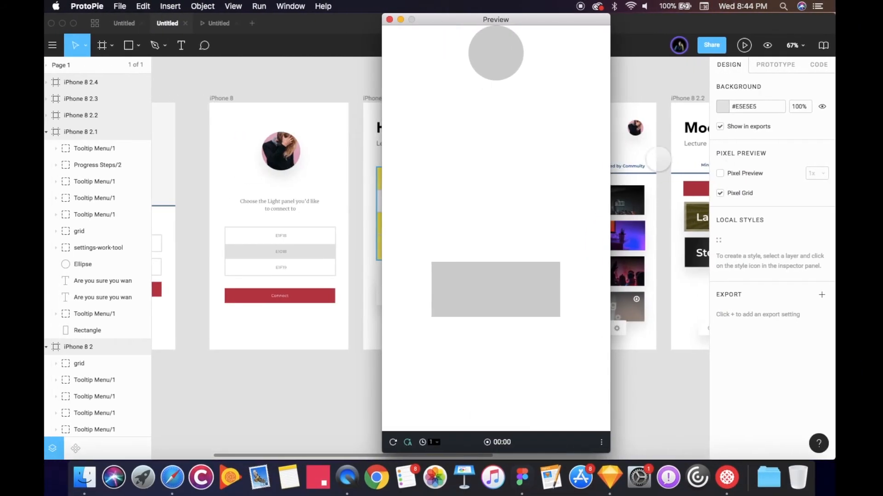
click(501, 59)
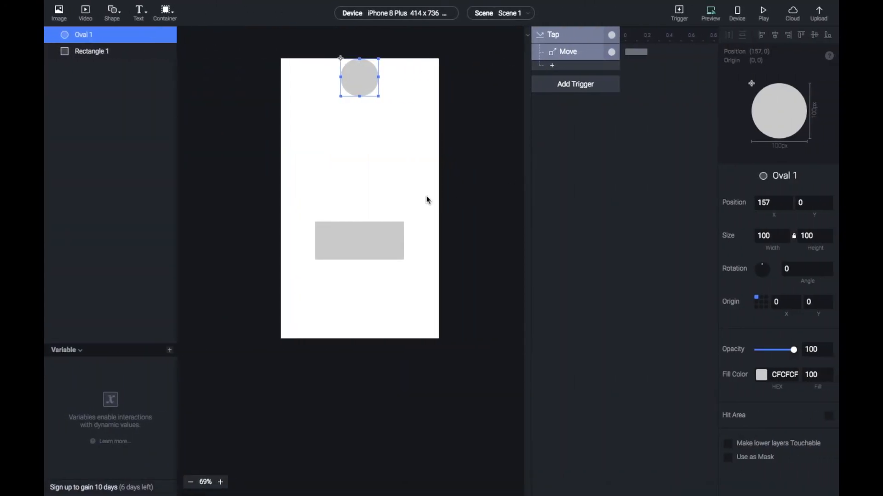
click(426, 197)
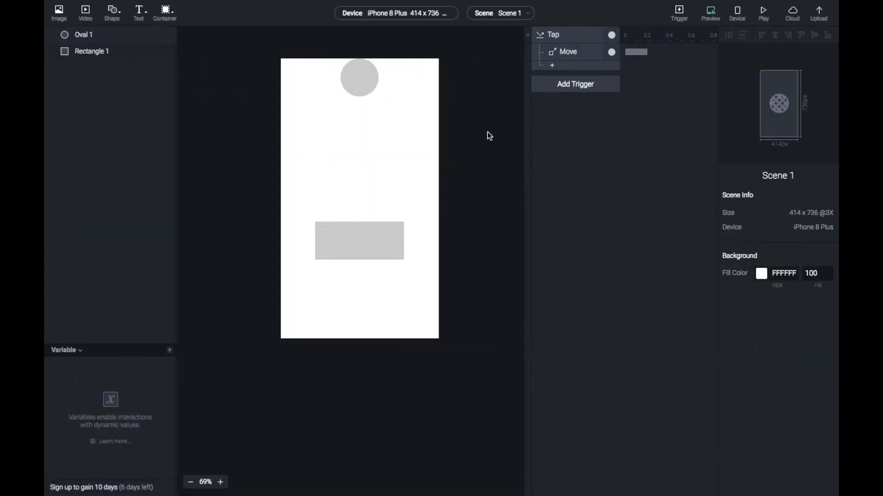
Add a Detect trigger that watches the Y property of Oval 1.
click(577, 86)
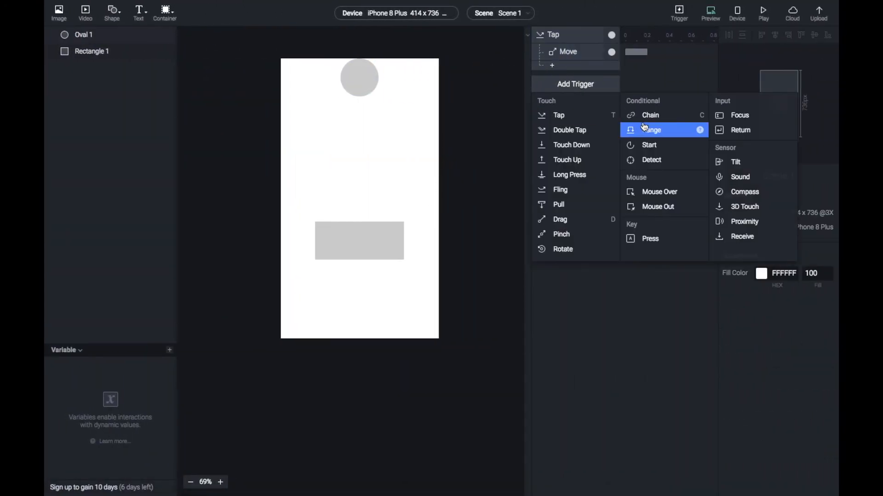
click(668, 161)
click(807, 198)
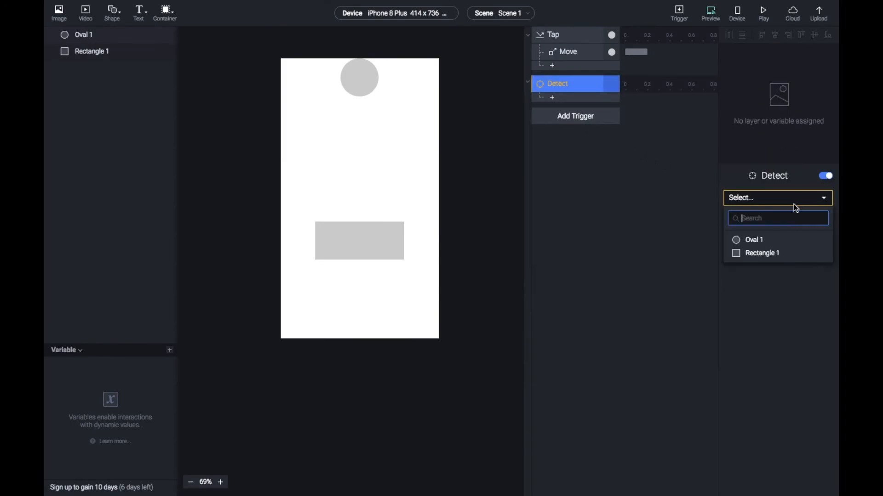
click(787, 239)
click(771, 213)
click(772, 227)
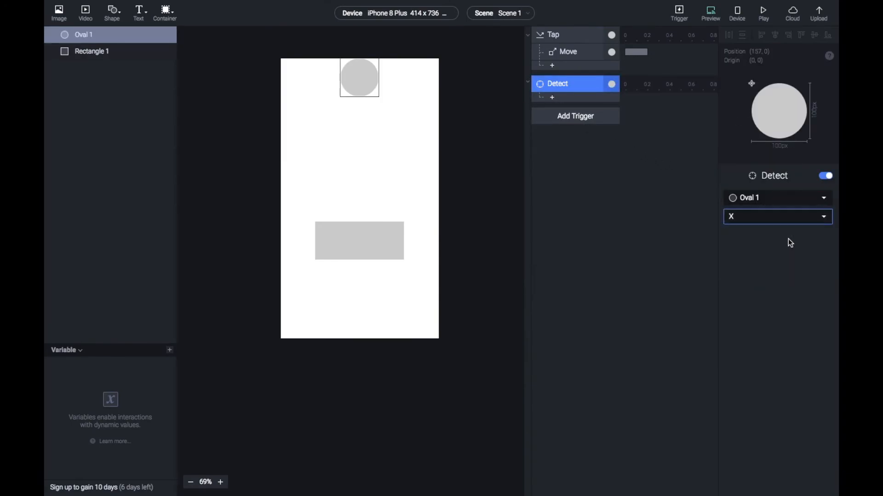
Add a Scale response under the Detect trigger and target it at Rectangle 1.
click(551, 102)
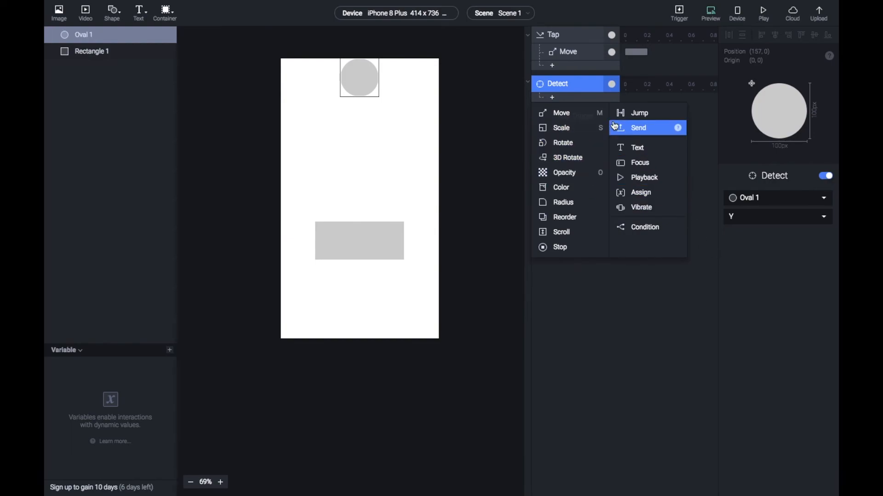
click(584, 128)
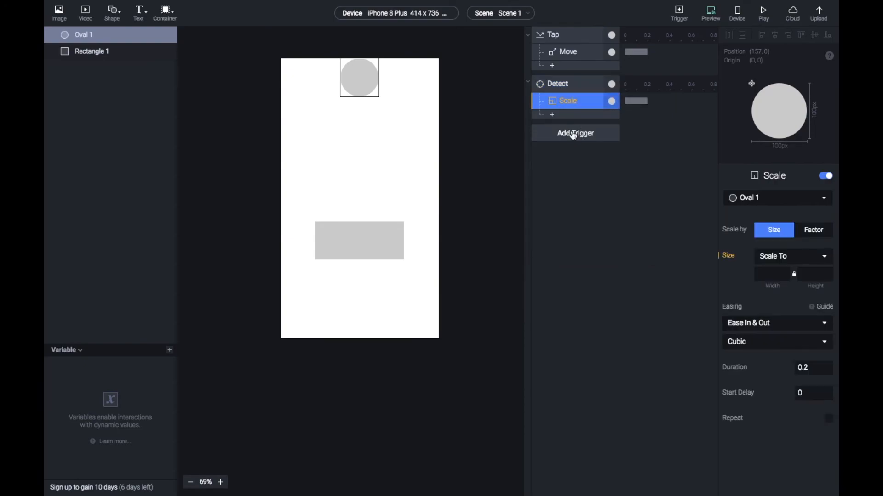
click(761, 202)
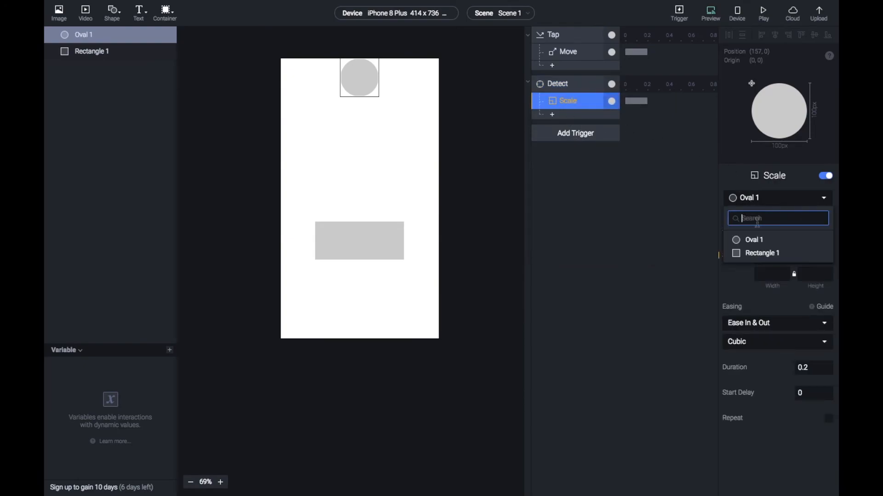
click(759, 253)
Set the Scale response to Scale By 100 width and 100 height, and test it on the oval in the preview.
click(785, 255)
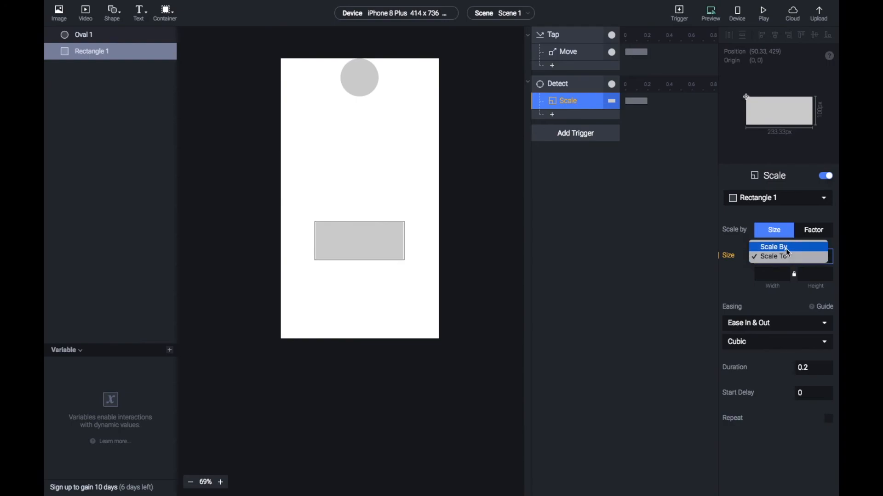
click(786, 256)
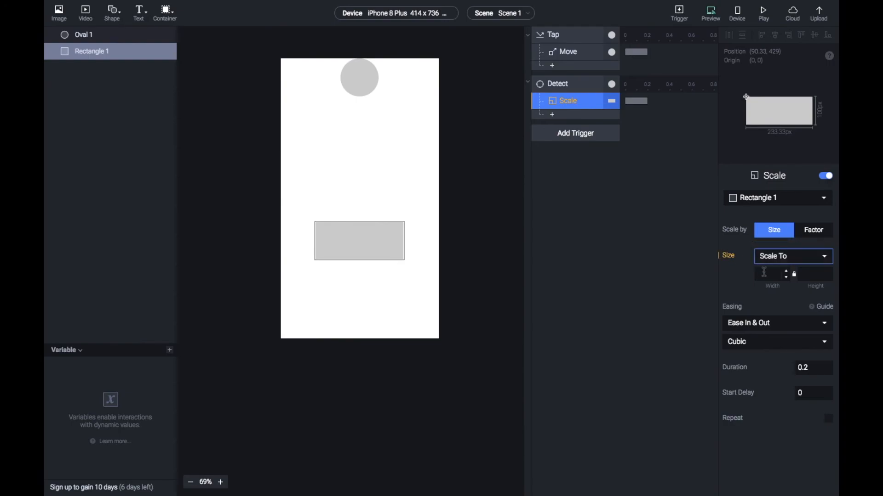
click(791, 253)
click(784, 246)
click(776, 273)
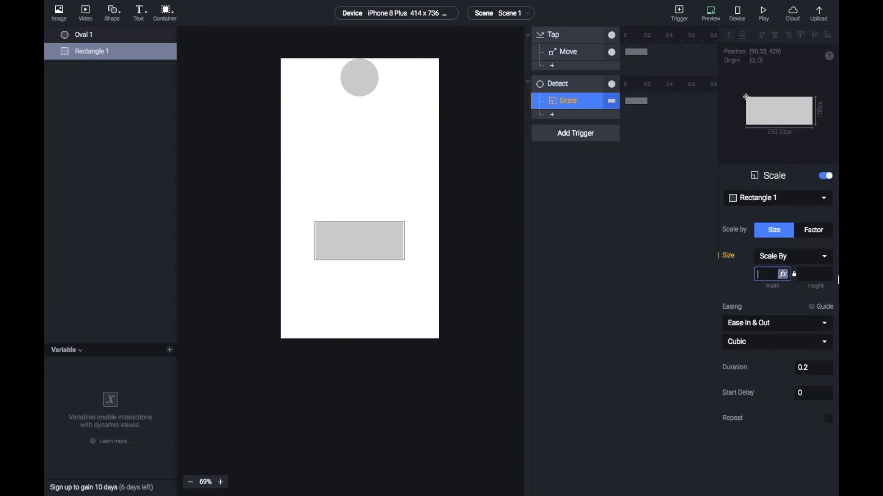
text(100)
key(Tab)
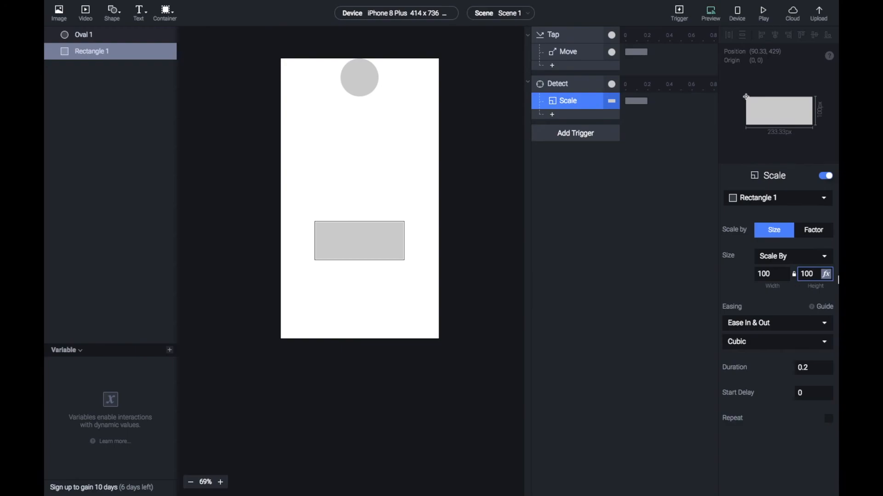
text(100)
key(super+Return)
click(496, 58)
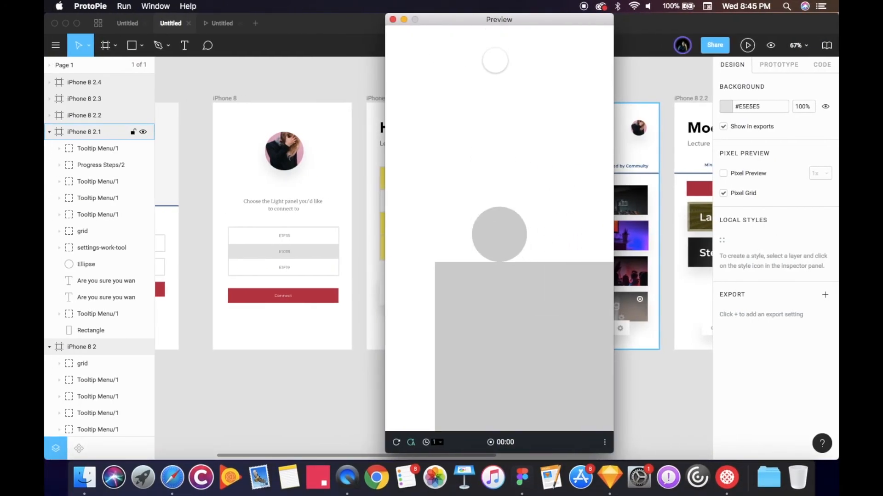
Switch the rectangle's Scale response from Size to Factor and test it on the oval in the preview.
key(ctrl+Right)
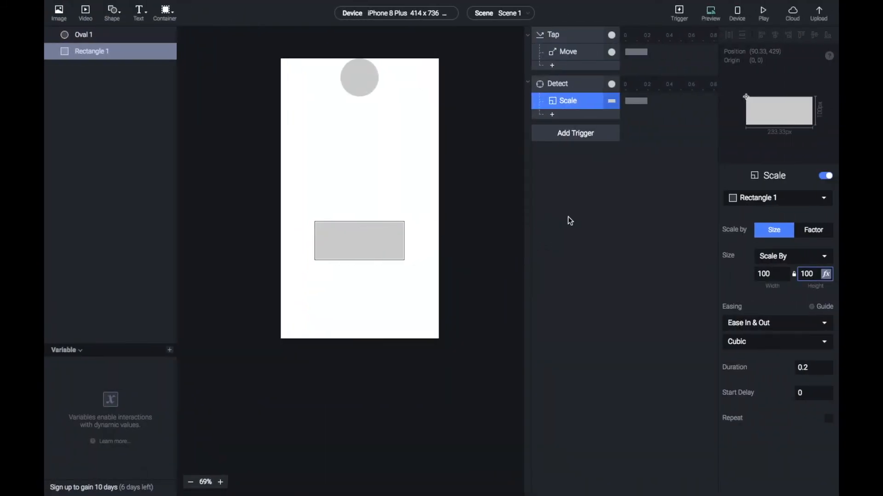
click(816, 235)
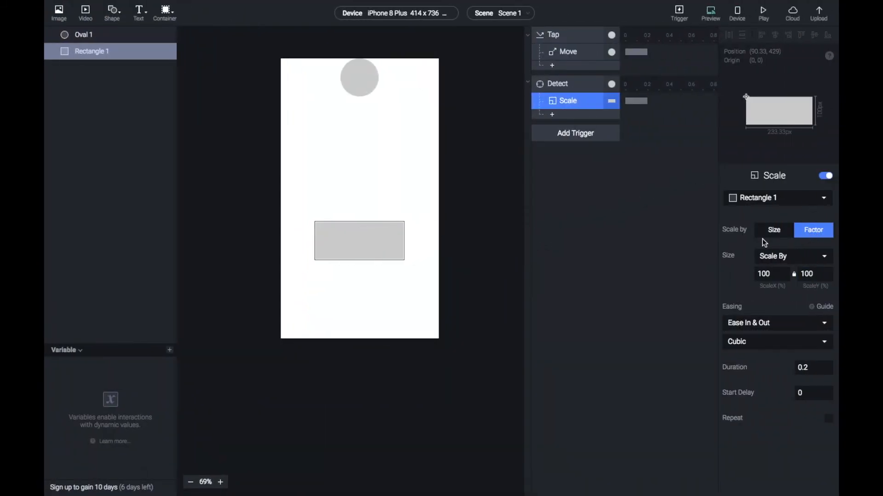
key(ctrl+Left)
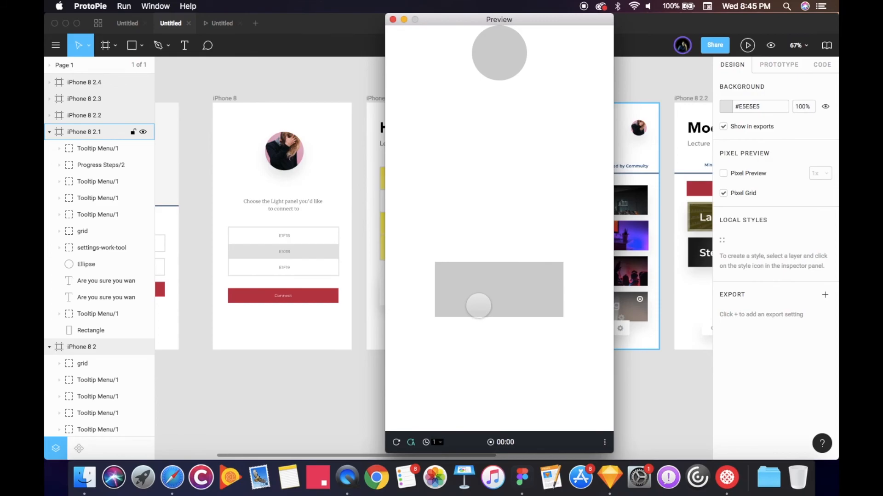
click(506, 49)
key(ctrl+Right)
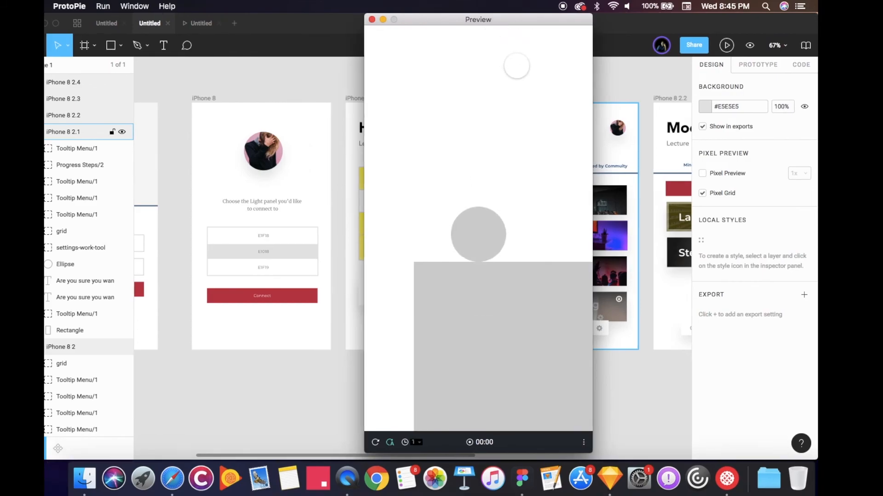
Set the Scale response's factor to 50% for both ScaleX and ScaleY and open the preview.
click(798, 258)
click(745, 271)
key(Tab)
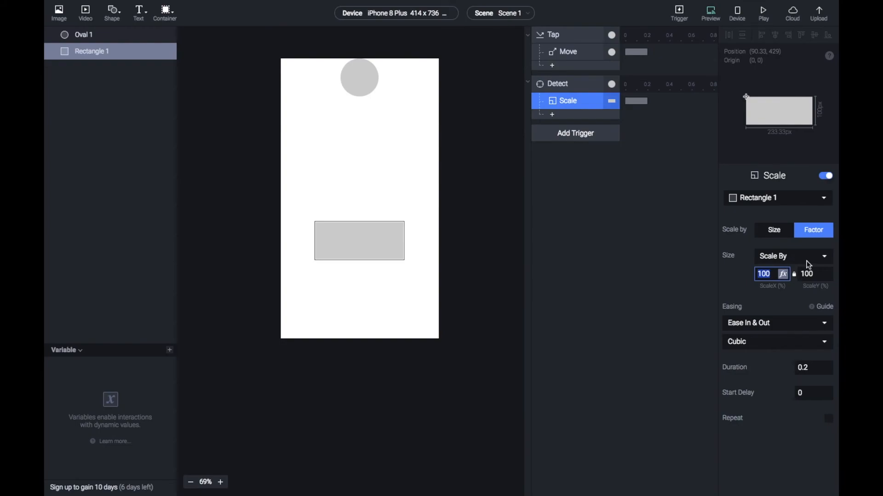
text(50)
key(Tab)
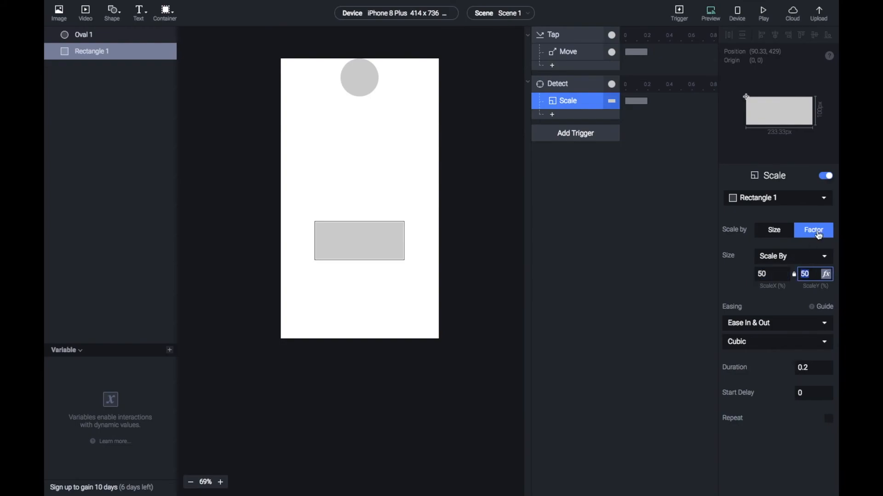
click(711, 14)
Clear Scene 1 by deleting the oval and rectangle together with the Tap and Detect triggers.
click(558, 88)
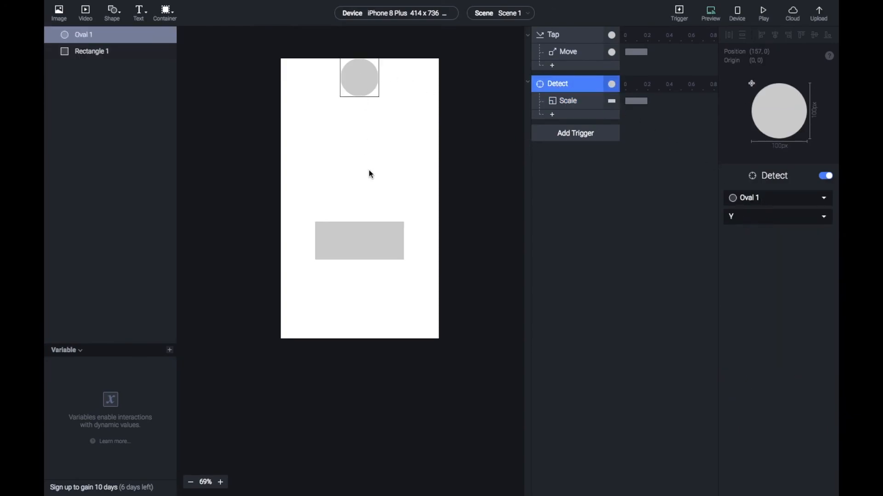
click(377, 248)
shift+click(335, 72)
key(Delete)
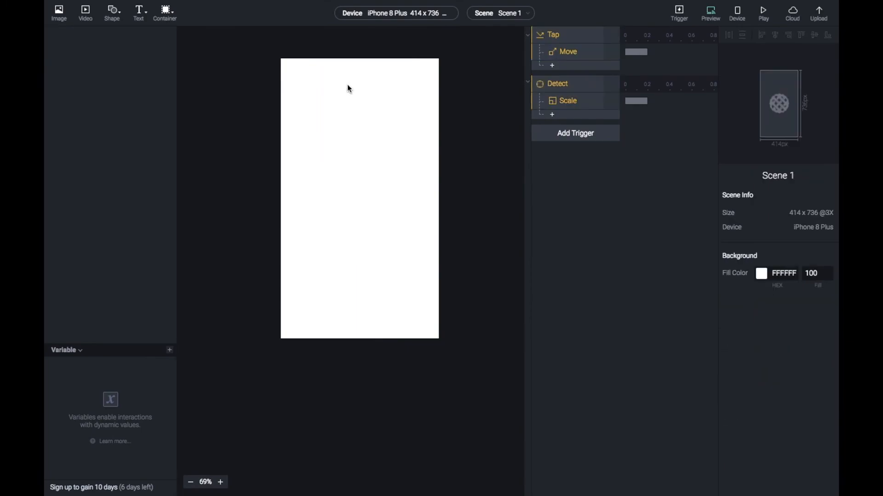
click(555, 34)
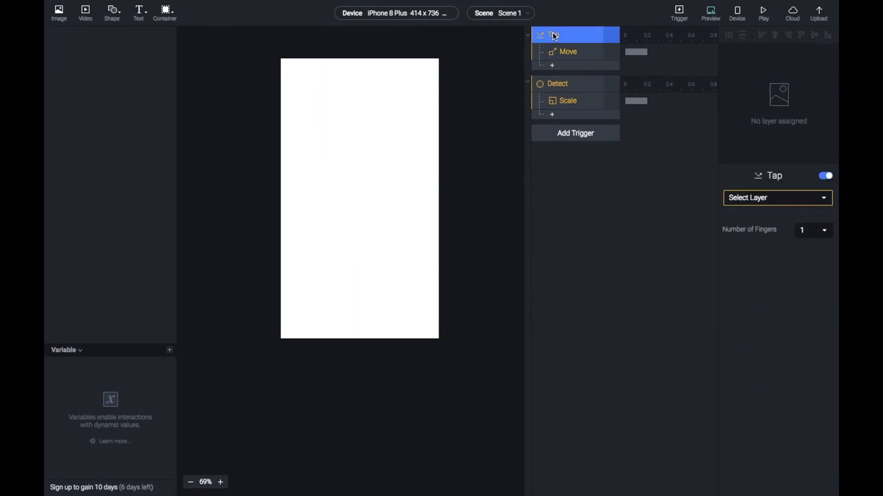
shift+click(555, 84)
key(Delete)
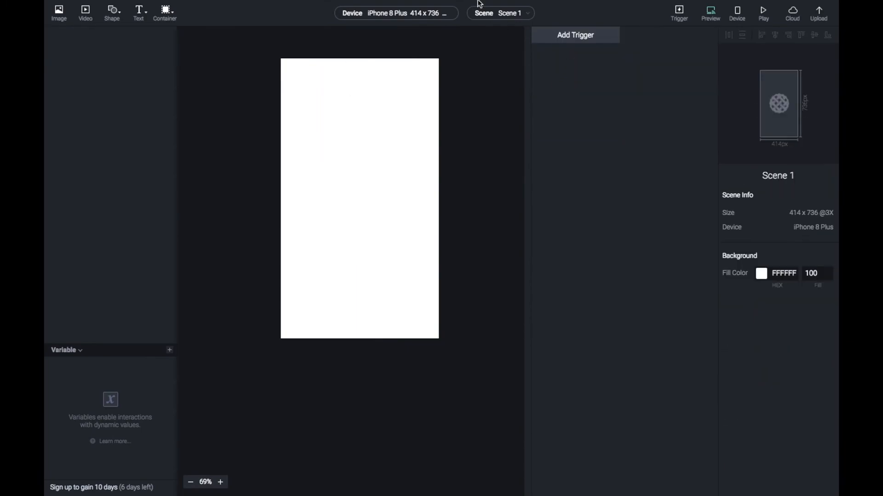
Draw a rectangle about 246 × 146 px and centre it in Scene 1.
click(114, 13)
click(130, 27)
drag(312, 97, 430, 236)
drag(380, 205, 357, 200)
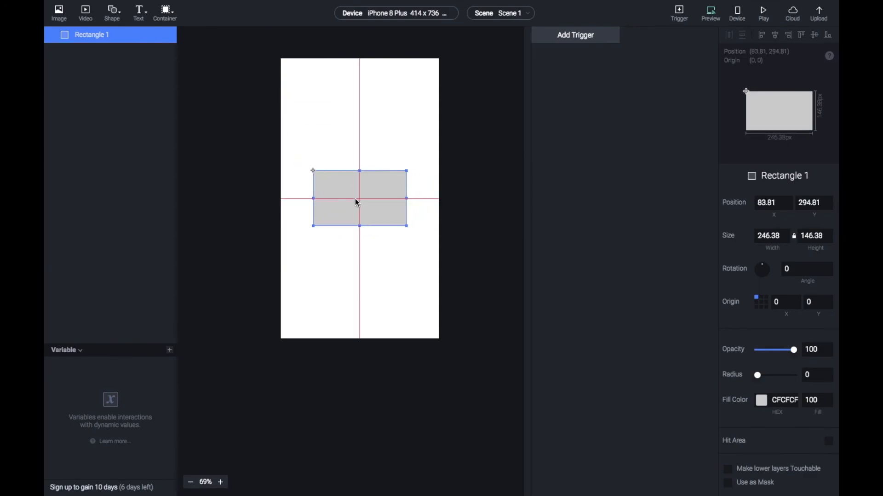
Add a second scene and place a 100 × 100 px oval at its centre.
click(281, 62)
click(508, 14)
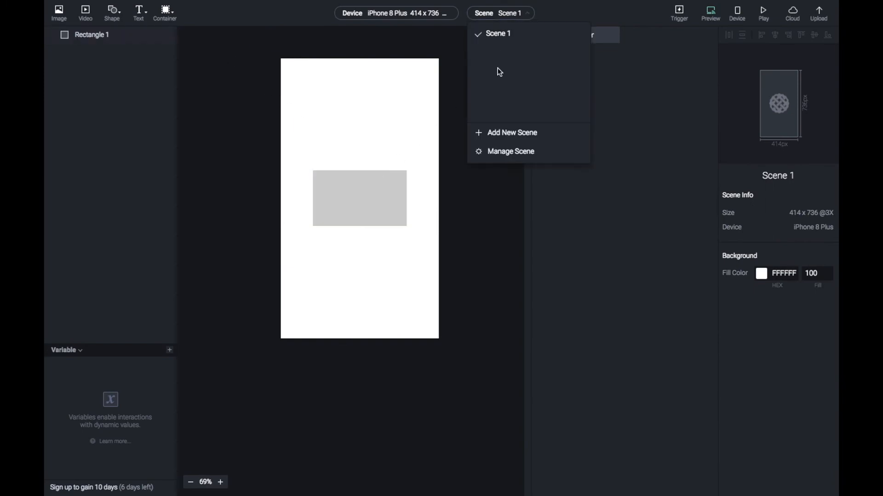
click(505, 132)
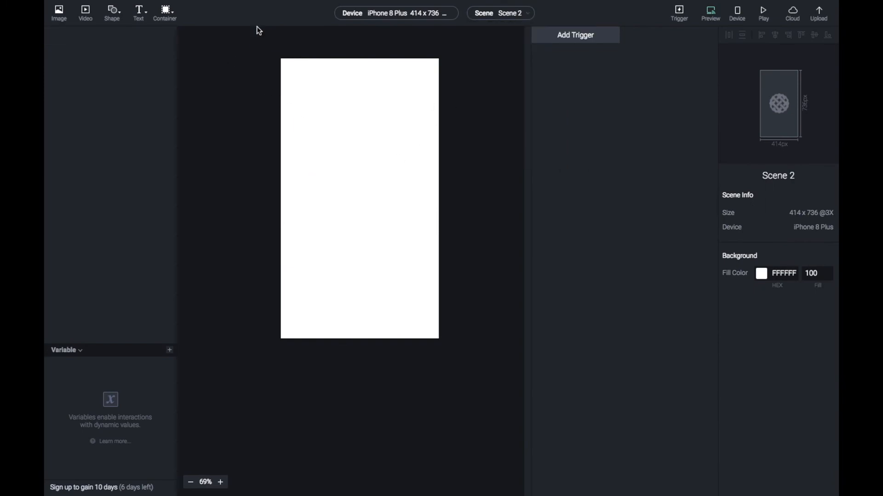
click(115, 14)
click(141, 47)
drag(306, 87, 365, 207)
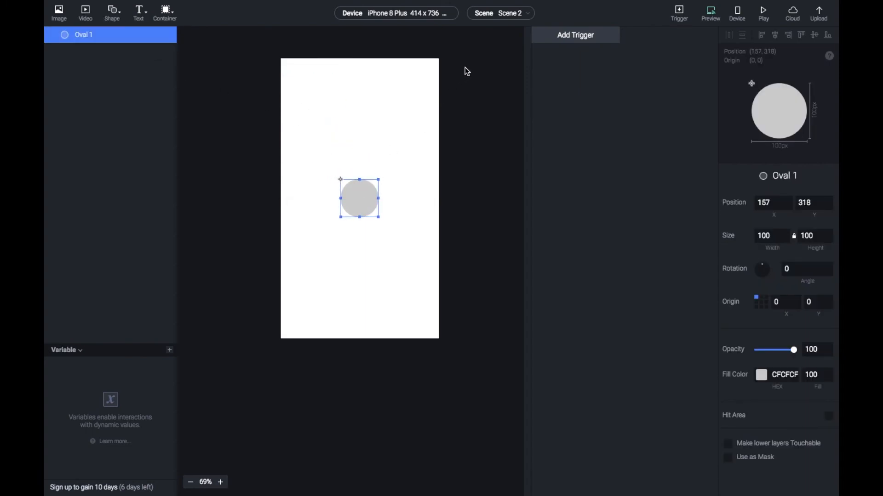
Give the oval in Scene 2 a Tap trigger with a Jump response to the previously shown scene.
click(557, 39)
click(558, 67)
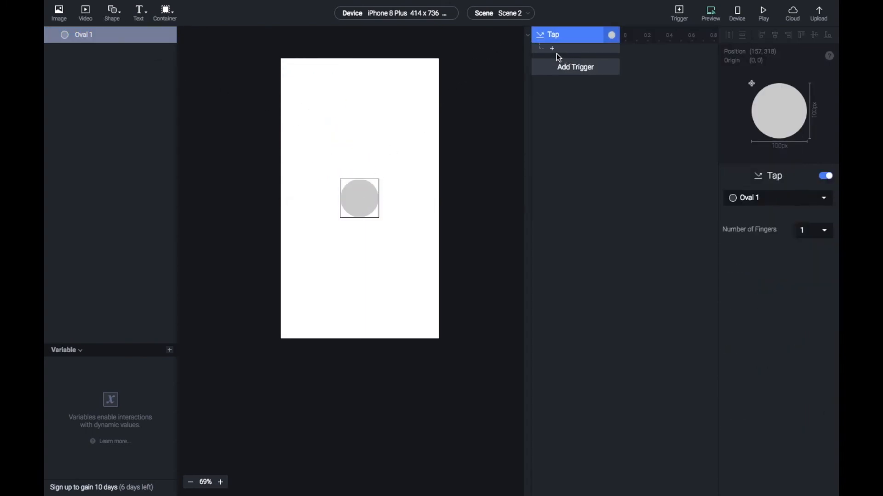
click(576, 49)
mouse_move(593, 77)
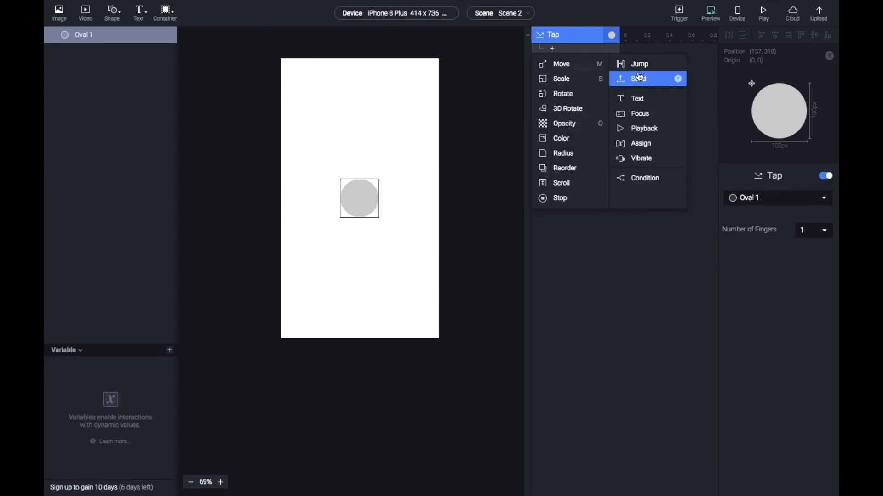
click(643, 64)
click(800, 207)
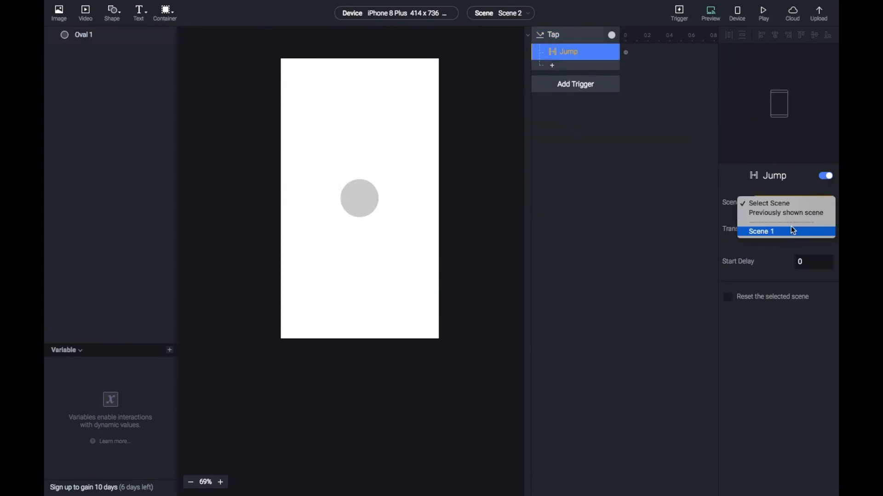
click(789, 214)
Return to Scene 1 and add a Tap trigger to the rectangle.
click(506, 14)
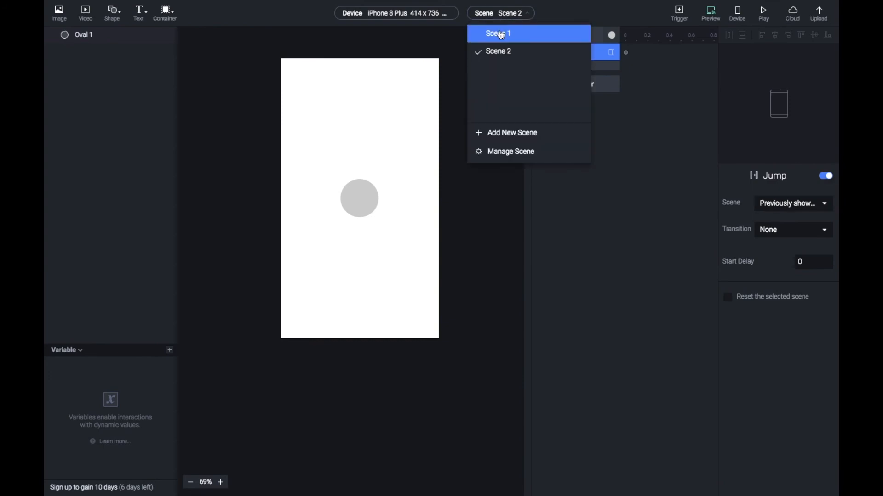
click(490, 34)
click(574, 38)
click(390, 181)
click(571, 39)
click(574, 67)
click(798, 200)
Add a Jump response under the rectangle's Tap trigger and target it at Scene 2.
click(609, 64)
click(594, 53)
click(589, 49)
click(640, 65)
click(784, 205)
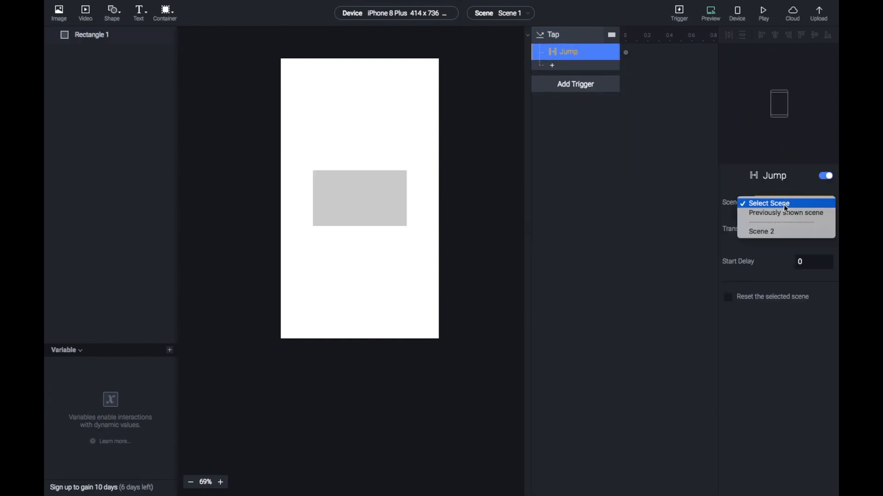
click(777, 228)
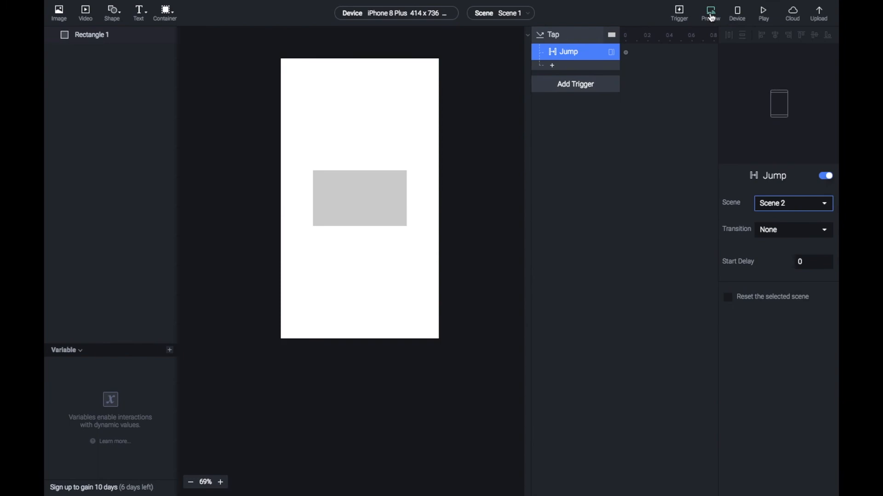
Test jumping back and forth between the two scenes in the preview, and close it.
click(712, 18)
click(501, 228)
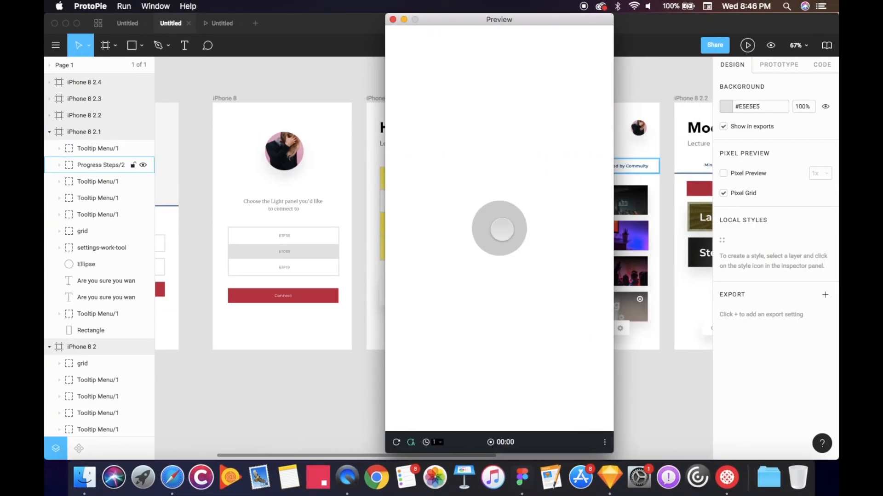
click(502, 229)
click(502, 230)
click(502, 229)
click(503, 230)
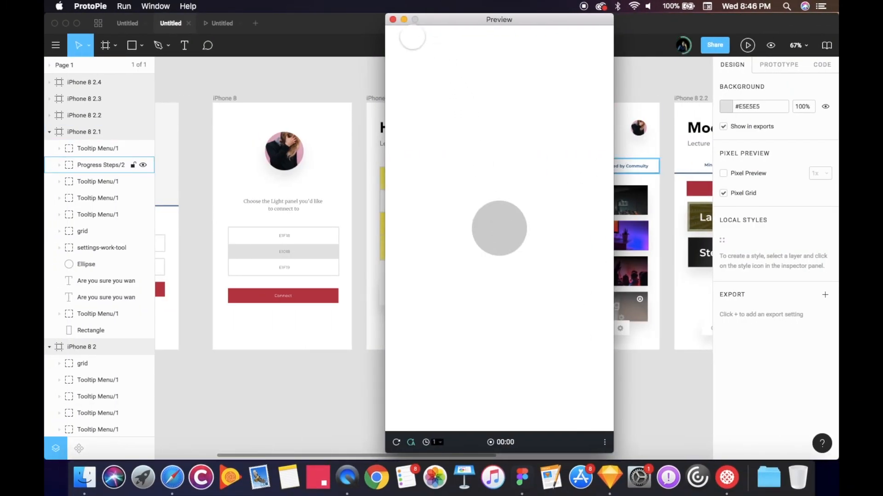
click(393, 20)
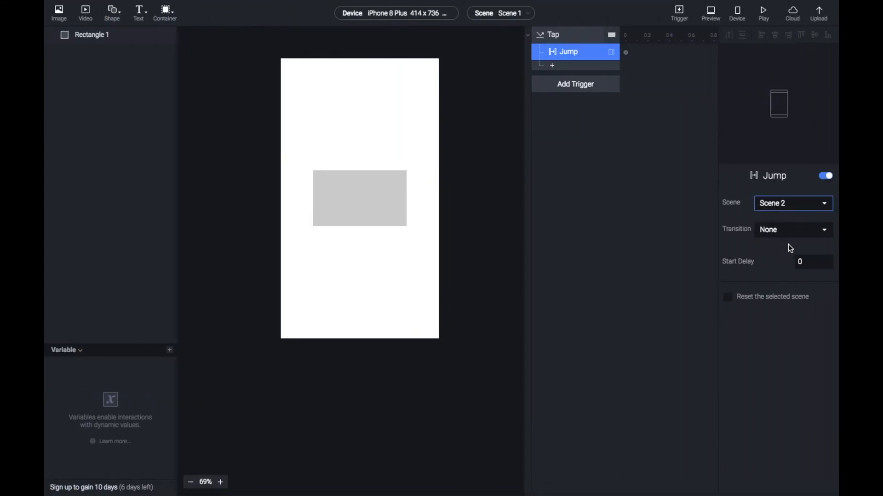
Set the Jump response's transition to Slide In, Right to Left, and test it in the preview.
click(788, 231)
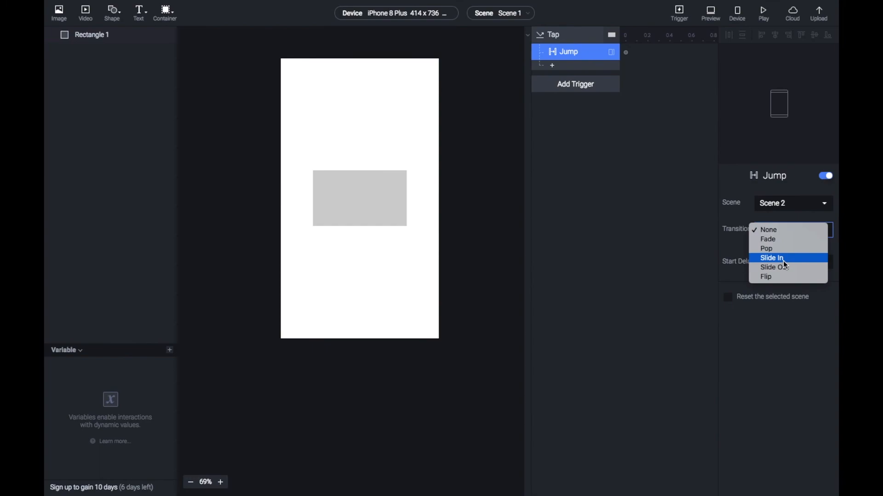
click(785, 265)
click(711, 14)
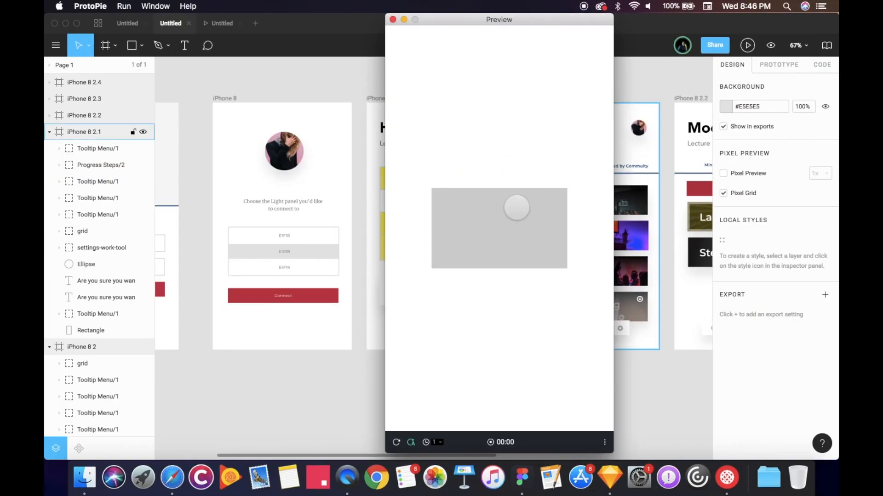
click(517, 208)
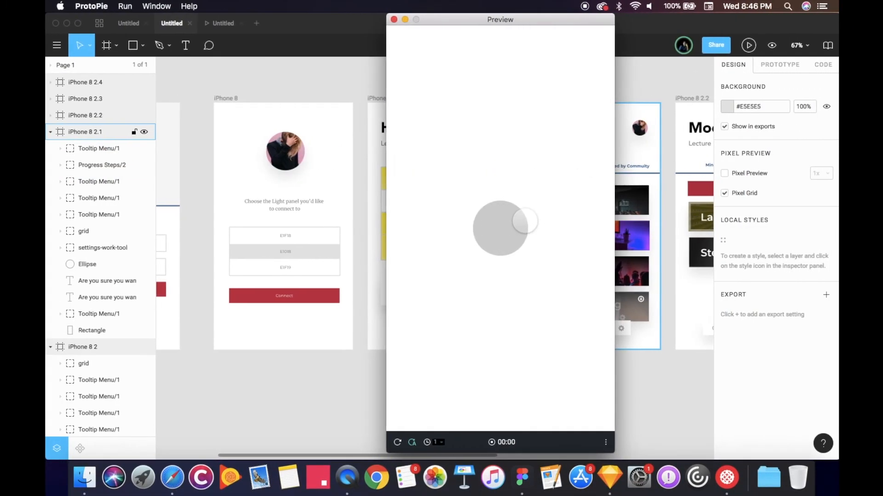
click(517, 216)
click(517, 221)
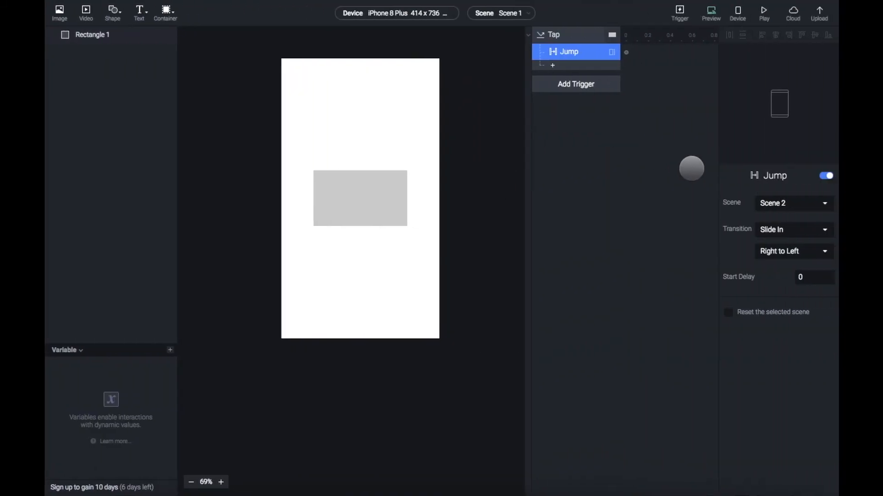
Check the slide direction options, change the Jump transition to Flip, and test it in the preview.
click(786, 251)
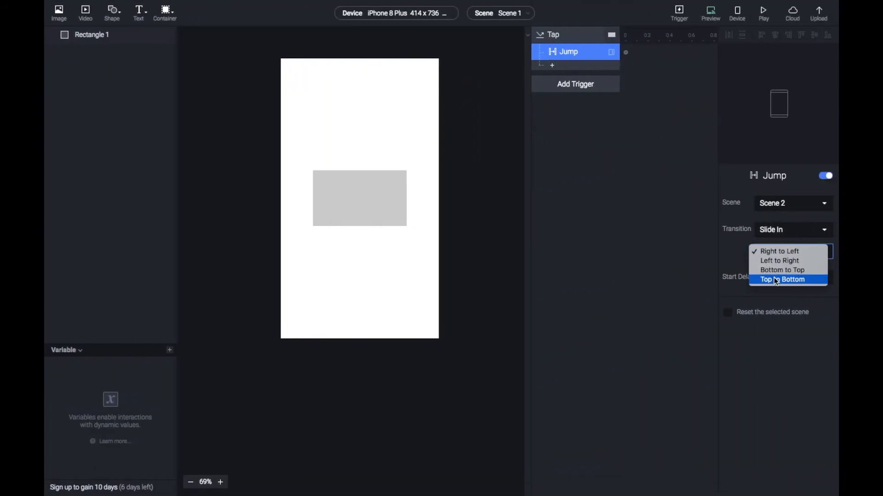
click(728, 258)
click(784, 230)
click(774, 239)
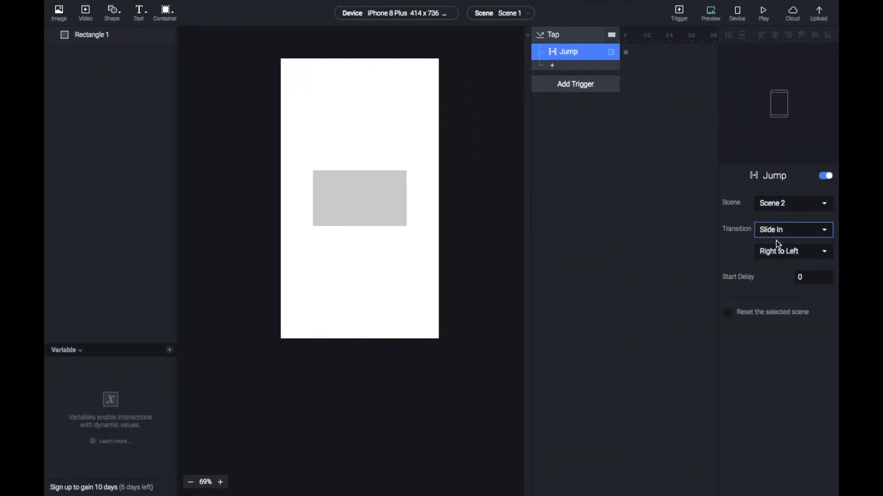
key(ctrl+Left)
click(500, 210)
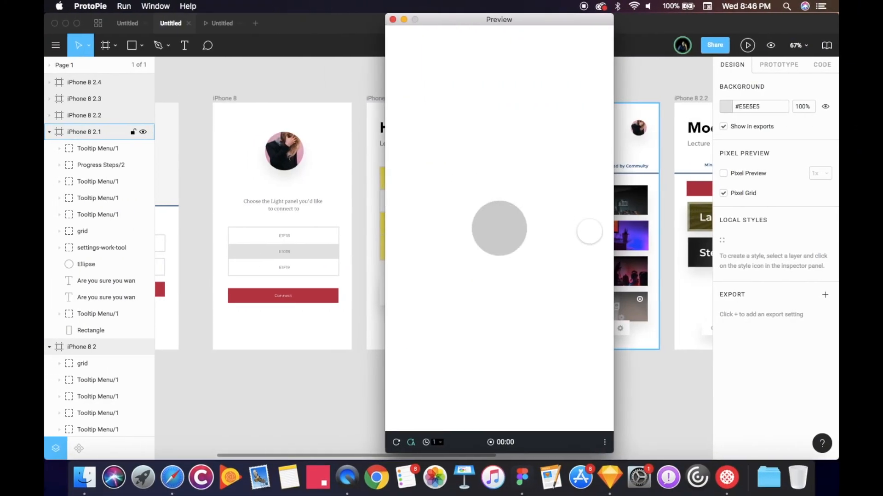
Change the Jump transition to Pop and test it in the preview.
key(ctrl+Right)
click(781, 222)
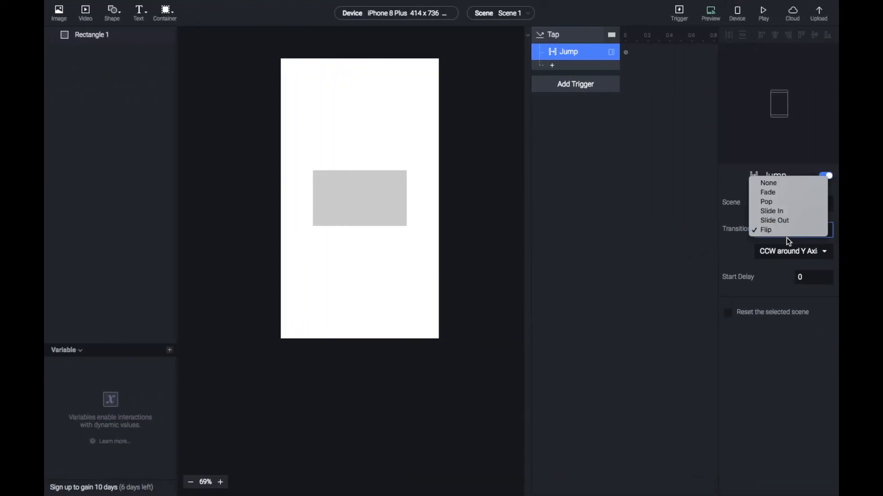
click(780, 200)
key(ctrl+Left)
click(449, 213)
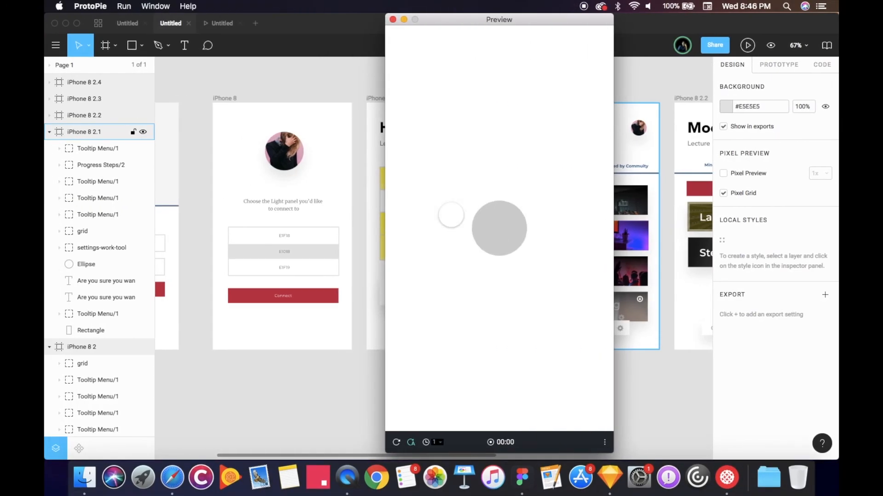
Change the Jump transition to Fade, test it in the preview, and close the preview.
key(ctrl+Right)
click(794, 229)
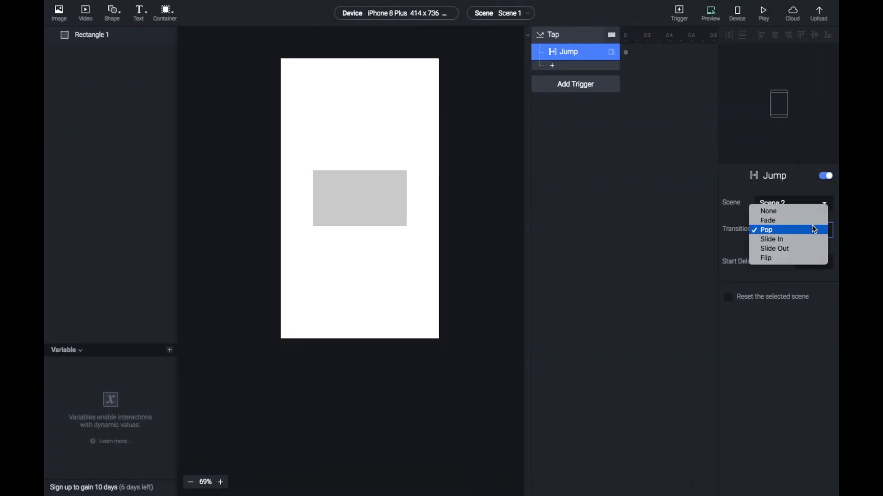
click(789, 221)
key(ctrl+Left)
click(547, 216)
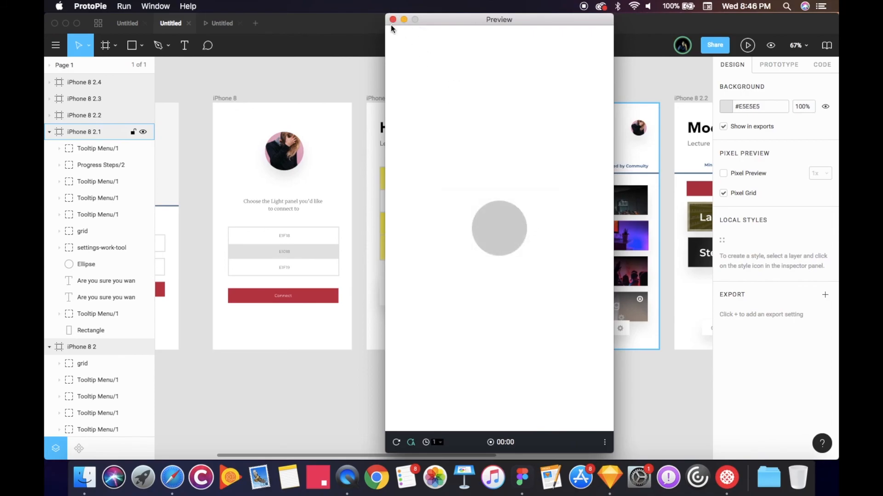
click(392, 20)
Switch to ProtoPie and examine the Jump response's scene and transition options and the list of responses available for the Tap trigger.
key(ctrl+Right)
click(769, 204)
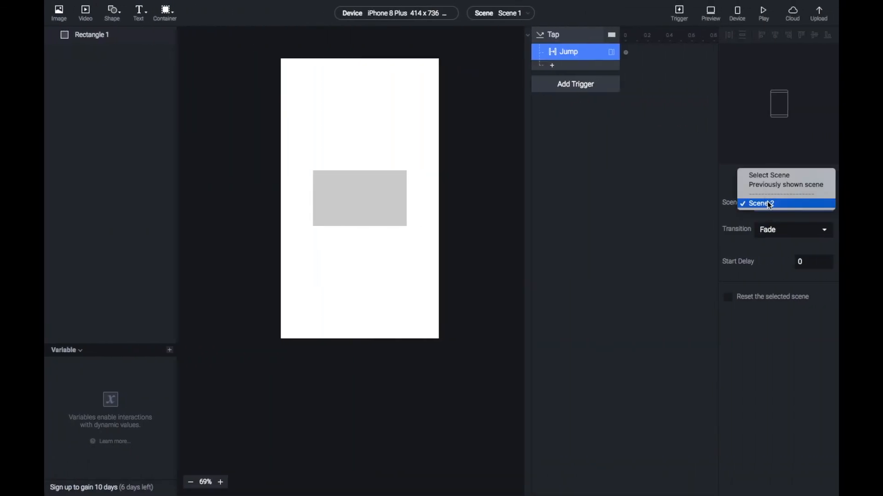
click(772, 201)
click(573, 53)
click(794, 240)
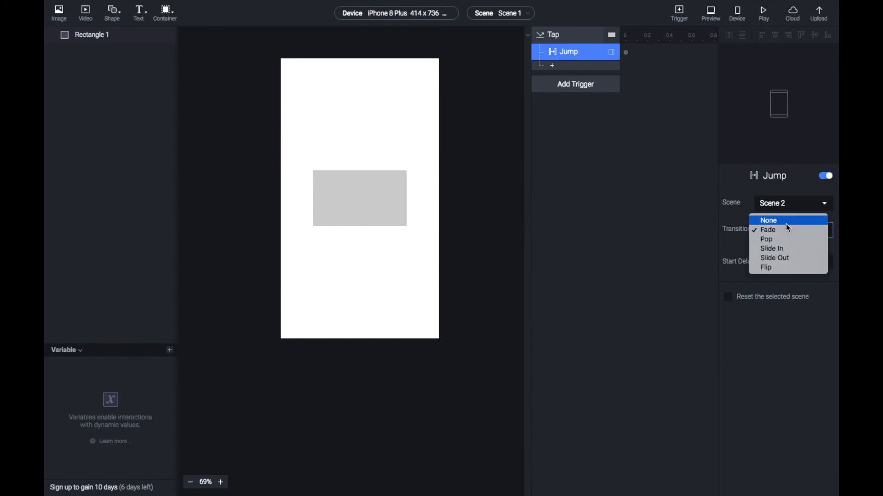
click(721, 210)
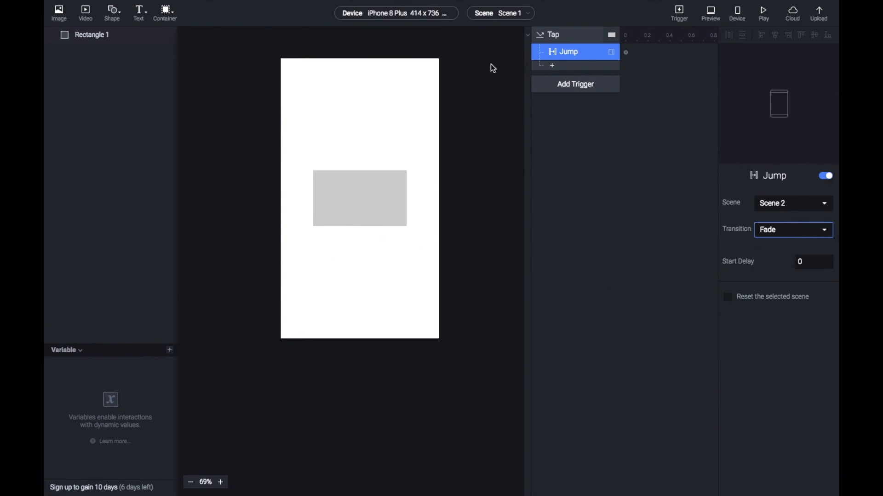
click(558, 67)
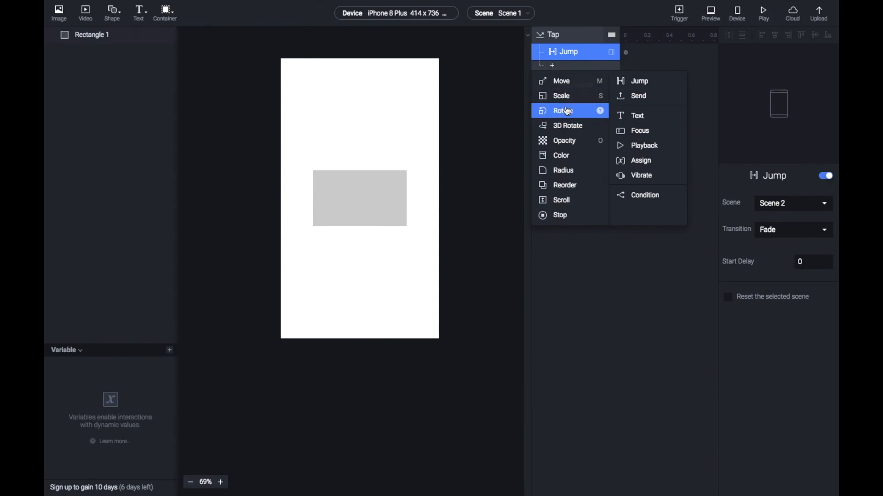
click(593, 267)
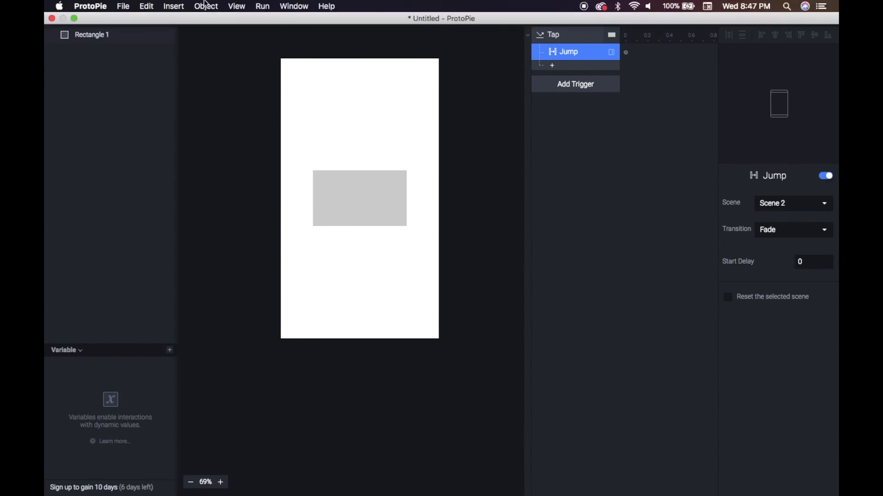
Take ProtoPie out of full screen, extend its window's height, and switch to the Figma file behind it.
click(74, 19)
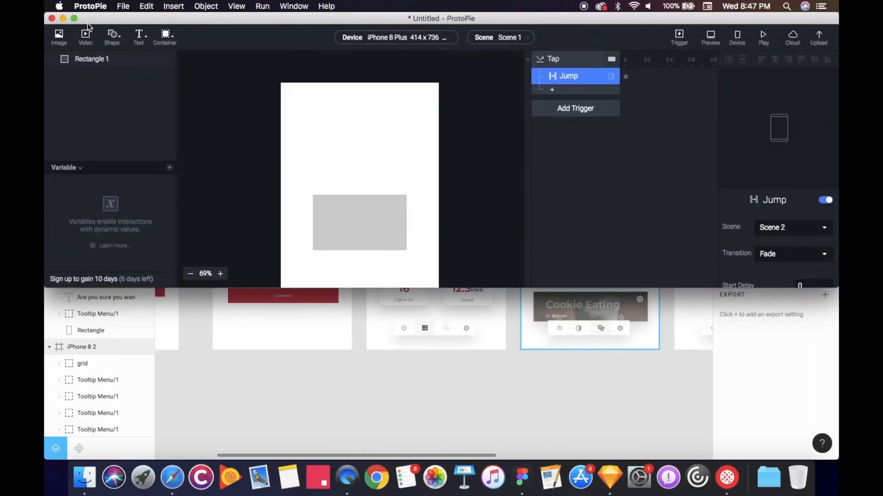
drag(189, 287, 181, 453)
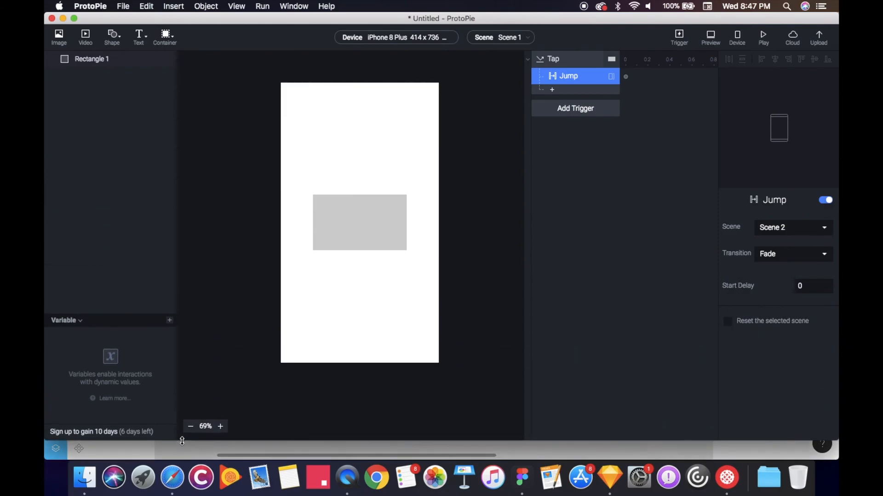
click(180, 456)
Create a prototype connection from the Connect button on the iPhone 8 frame to the iPhone 8 2 frame.
click(778, 64)
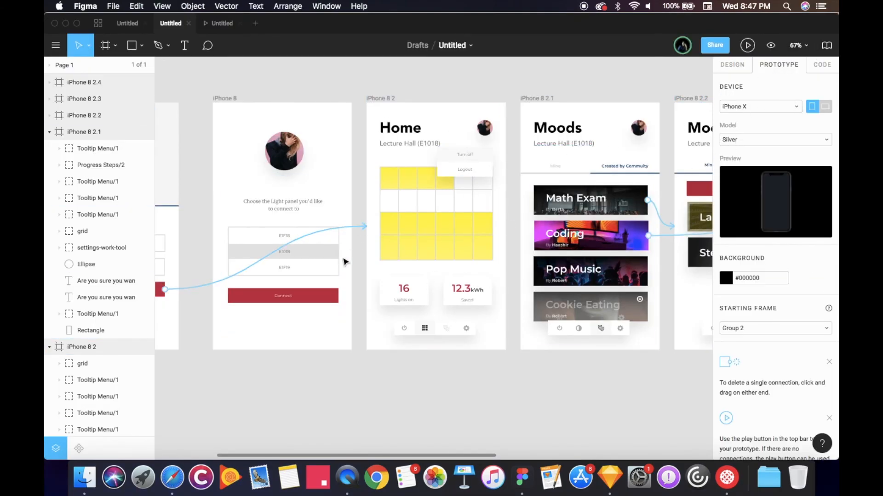
double_click(337, 303)
drag(340, 298, 404, 247)
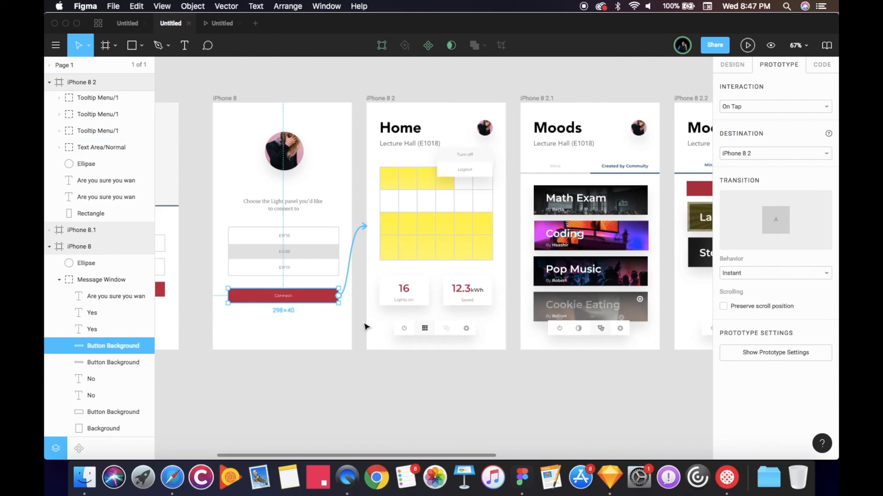
click(521, 387)
Delete the prototype connections from the Coding and Math Exam cards on the iPhone 8 2.1 frame.
click(646, 238)
click(652, 237)
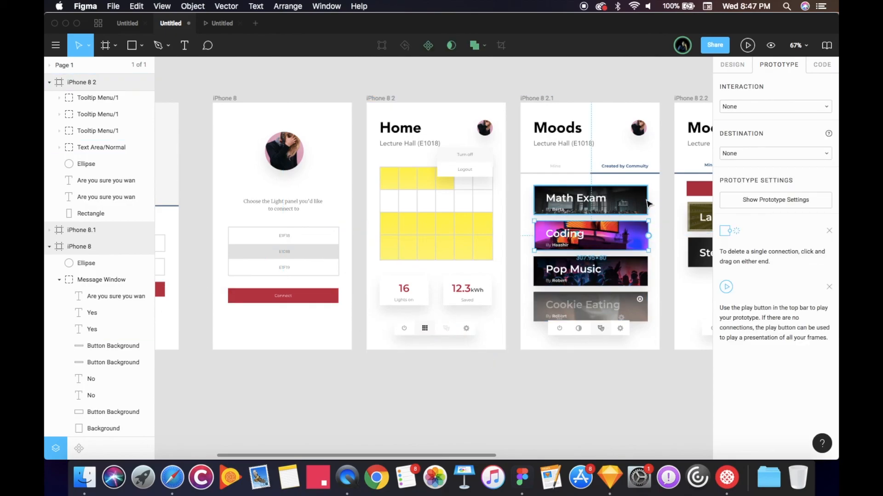
click(648, 202)
drag(650, 202, 651, 211)
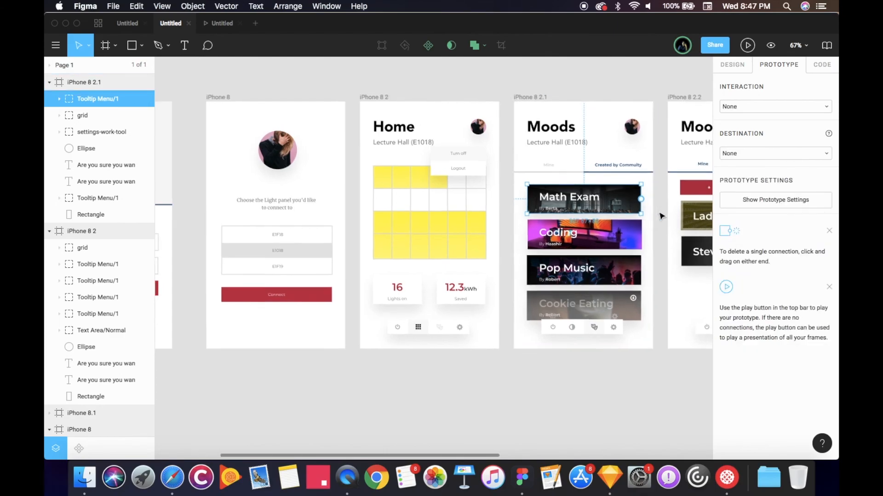
Bring ProtoPie forward, minimize its window, and return to the Figma file.
scroll(660, 211, right, 3)
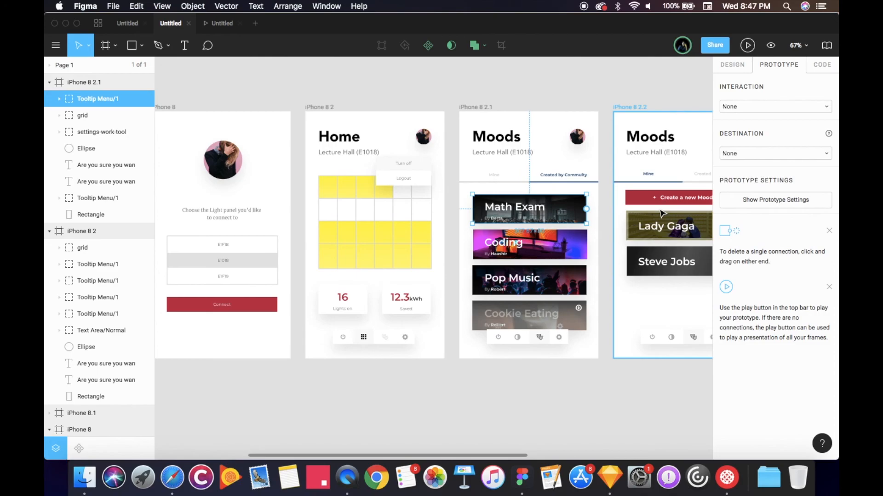
click(727, 478)
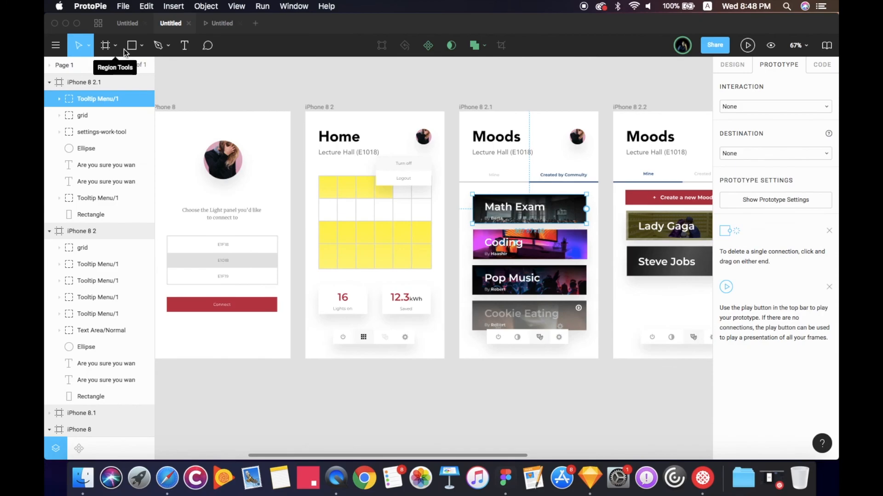
click(285, 54)
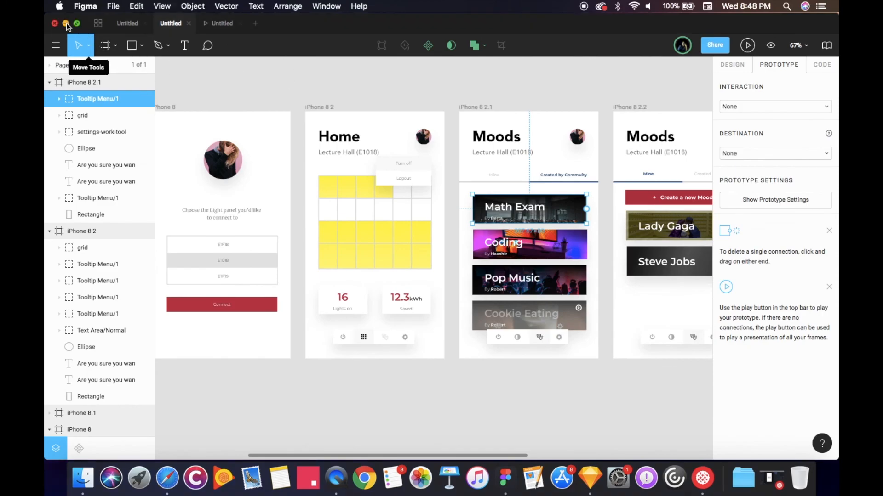